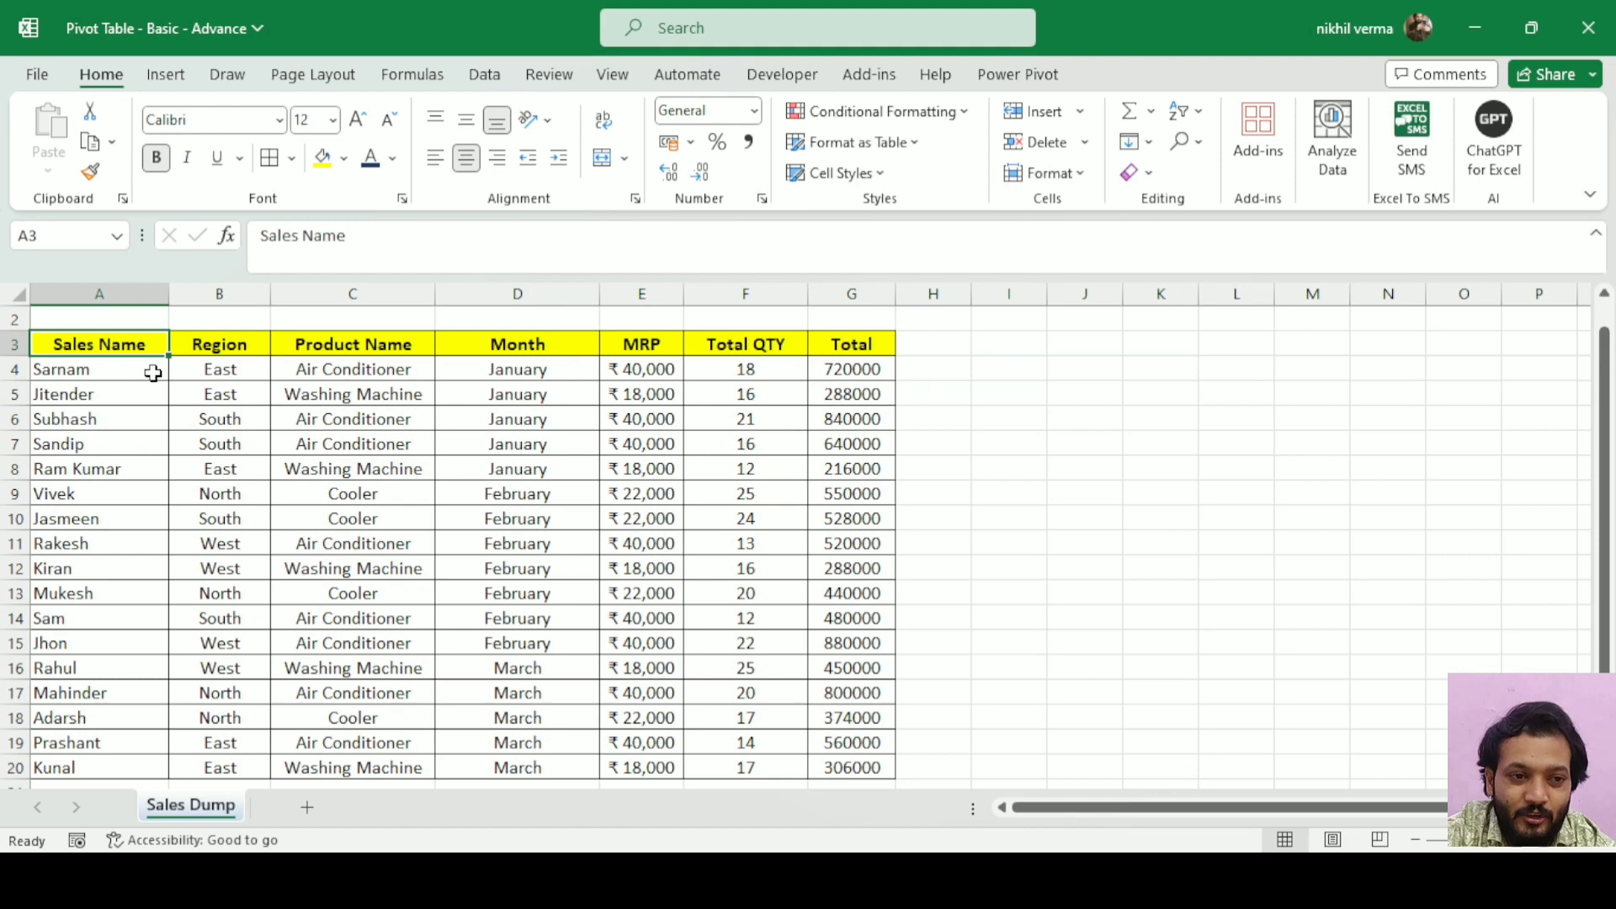
key(ctrl+a)
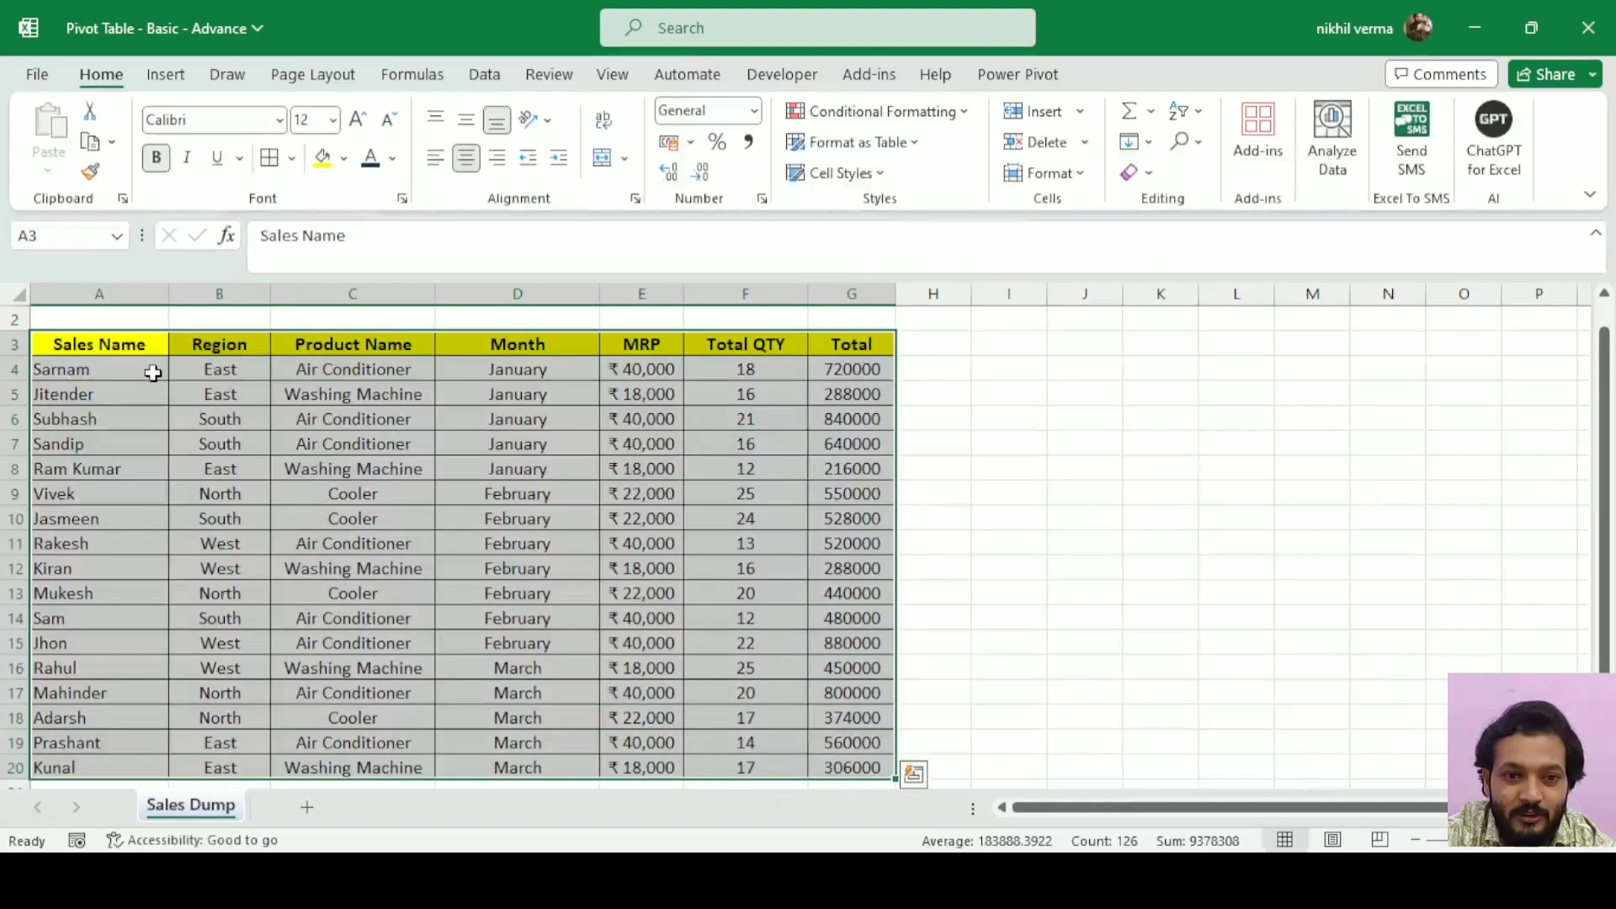
click(112, 346)
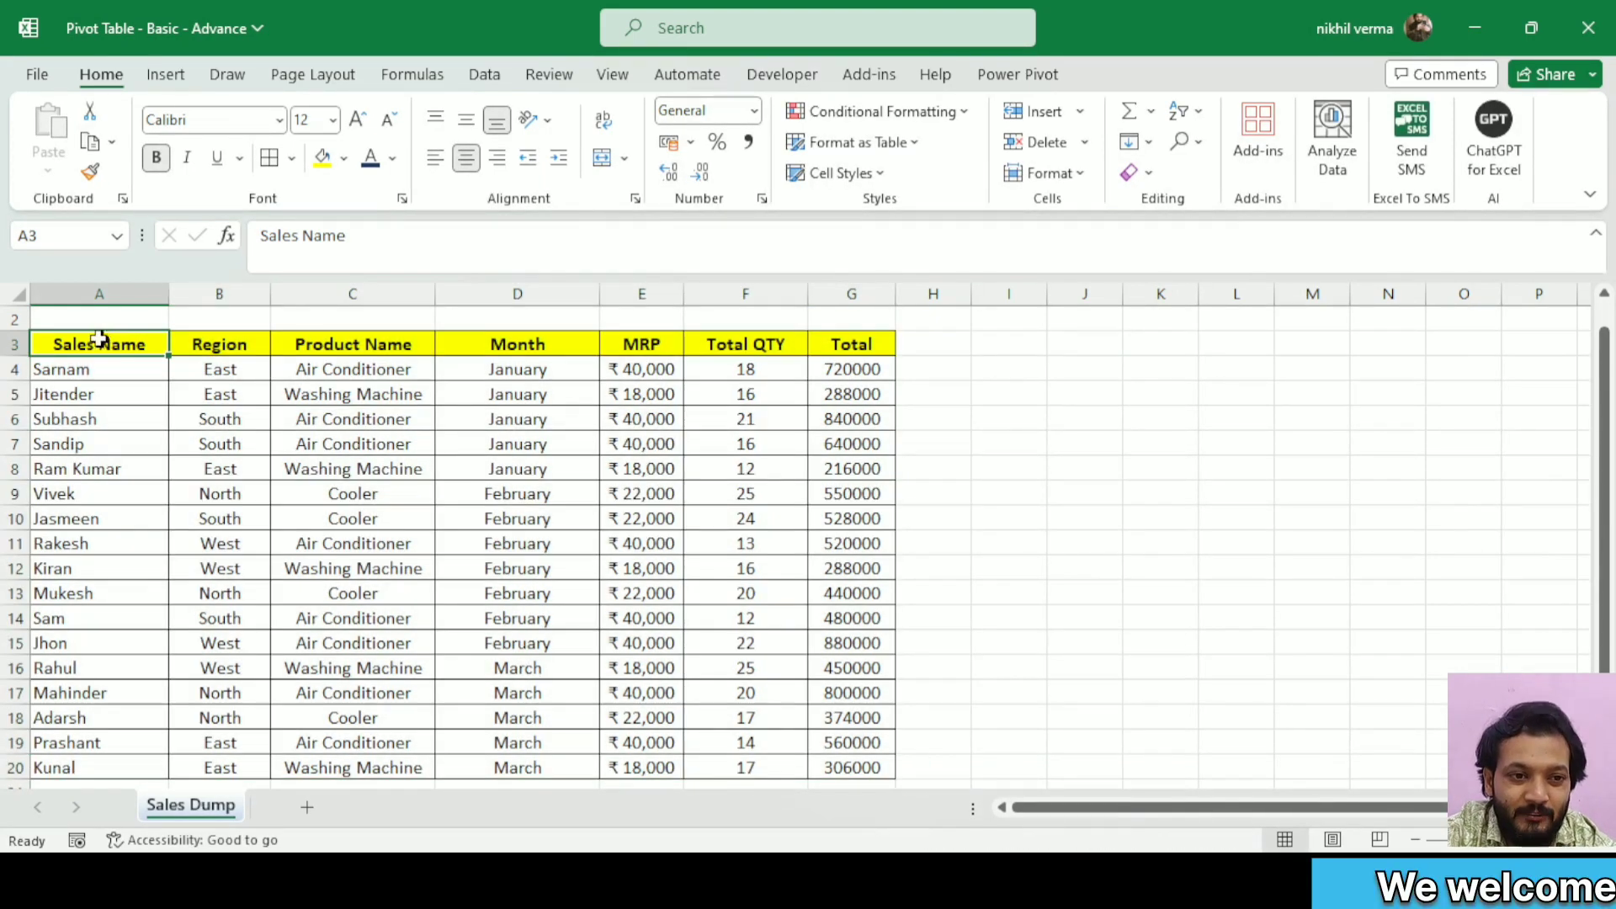
drag(112, 346, 874, 780)
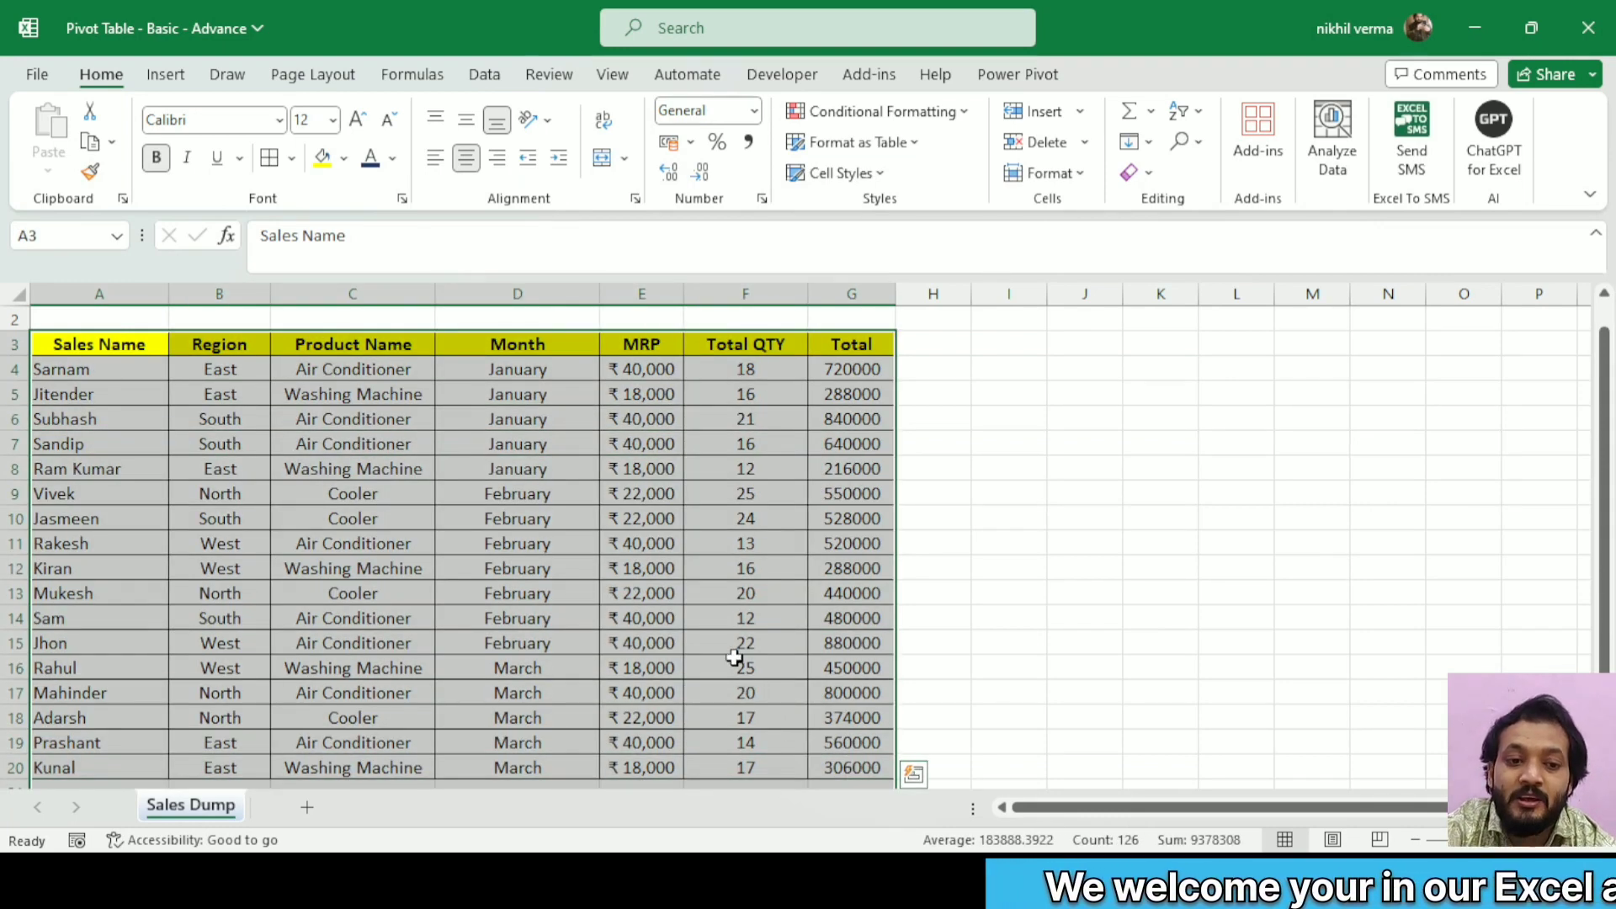
click(224, 473)
Create a PivotTable from the sales data range A3:G20 and place it on a new worksheet.
click(76, 344)
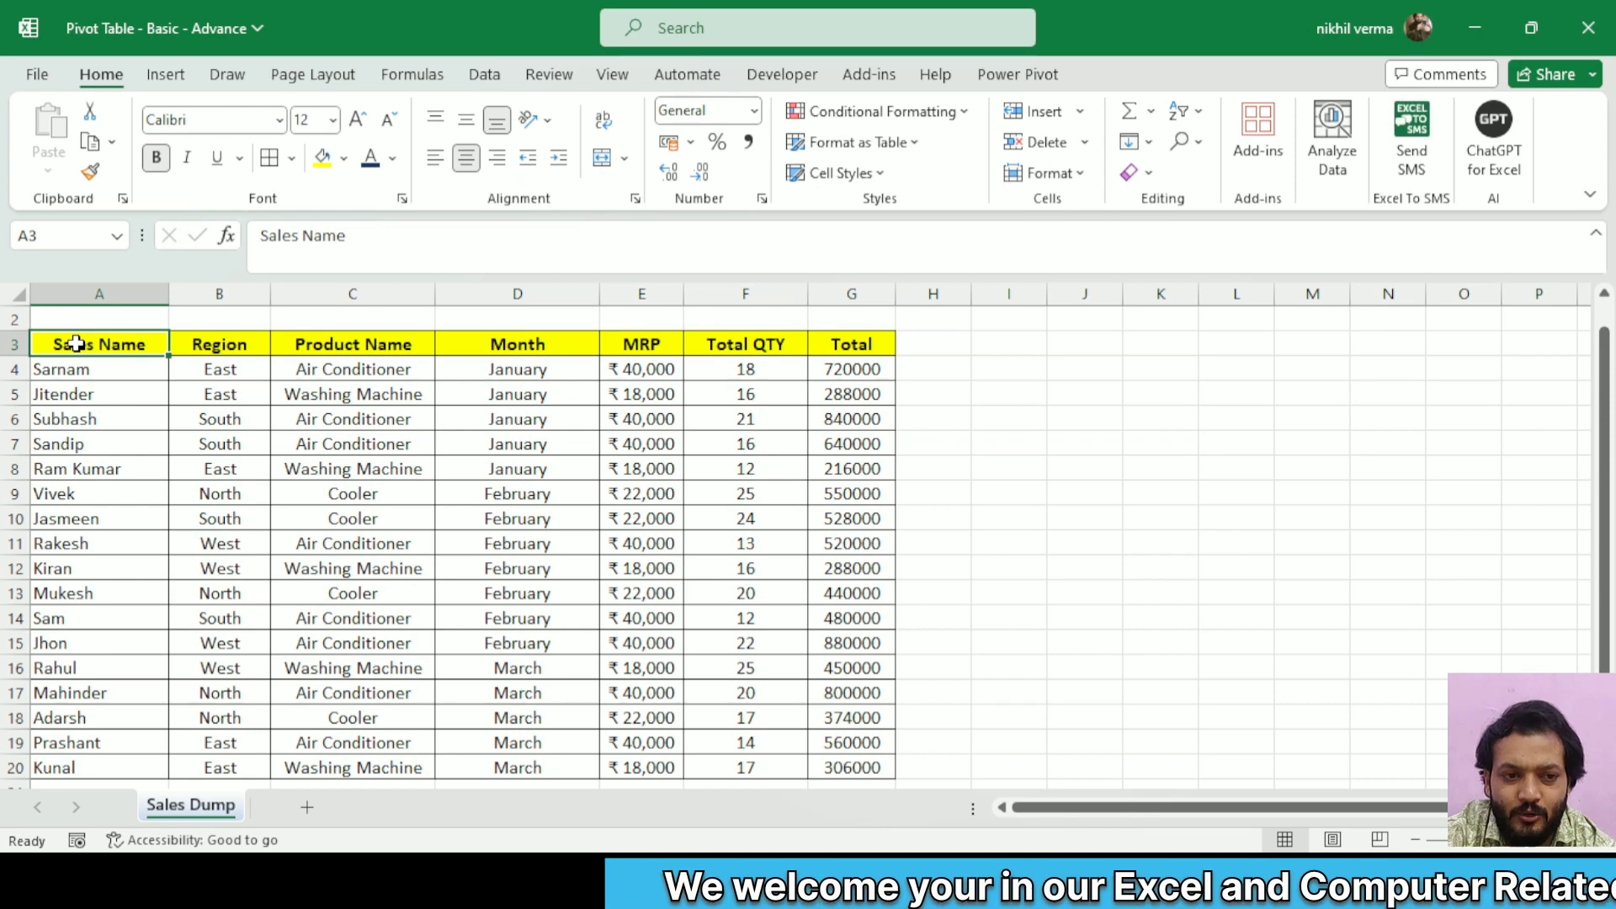
key(ctrl+a)
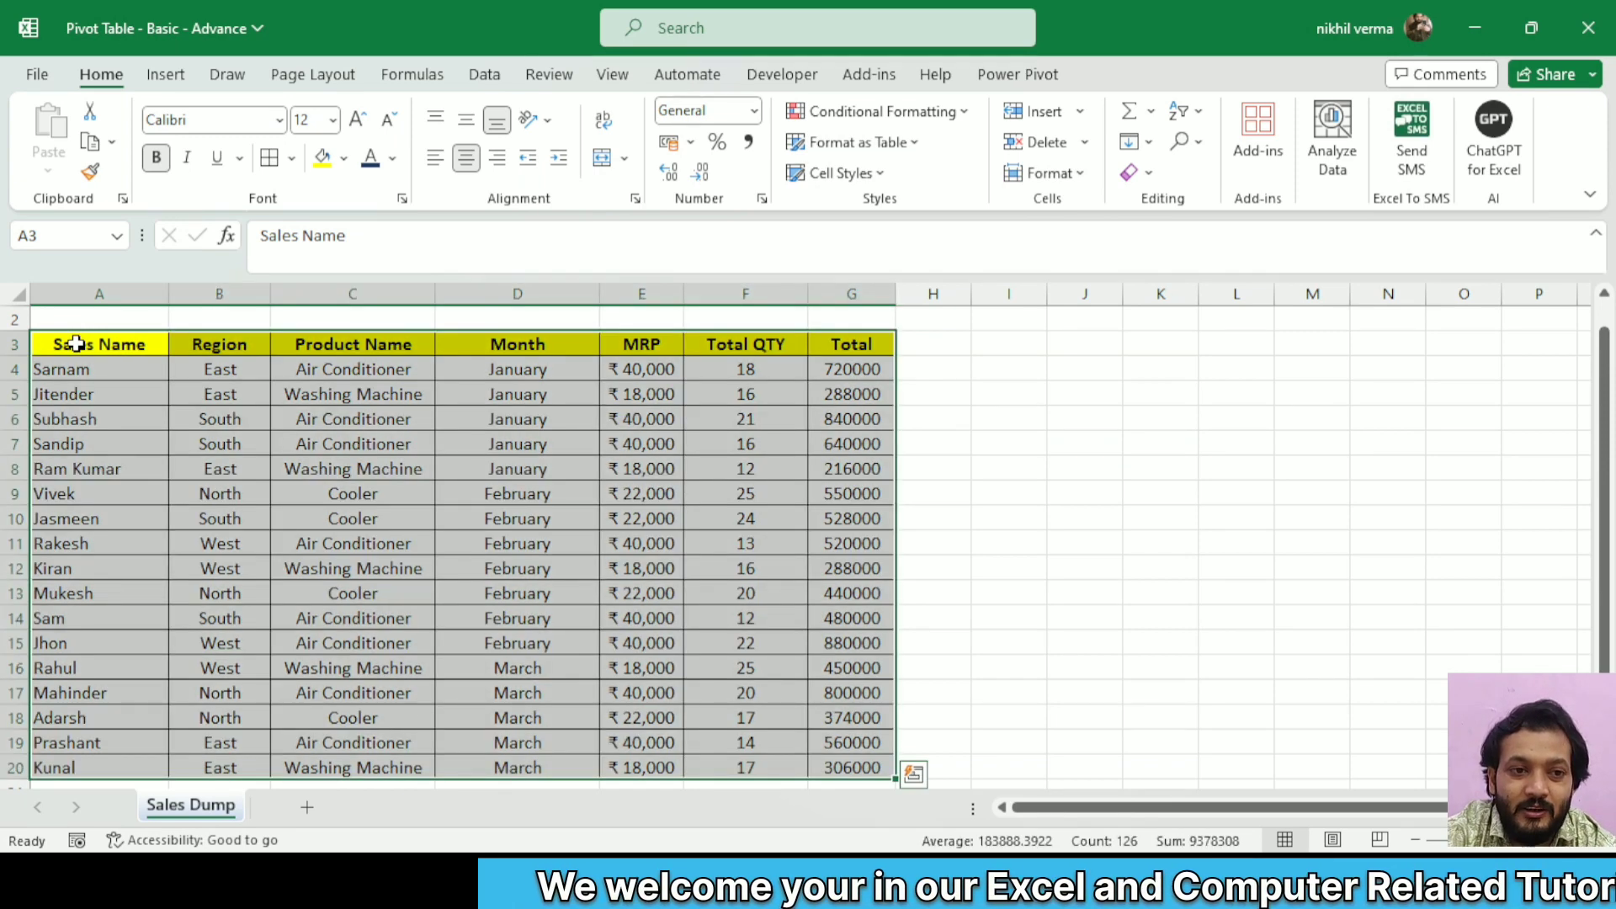
click(168, 76)
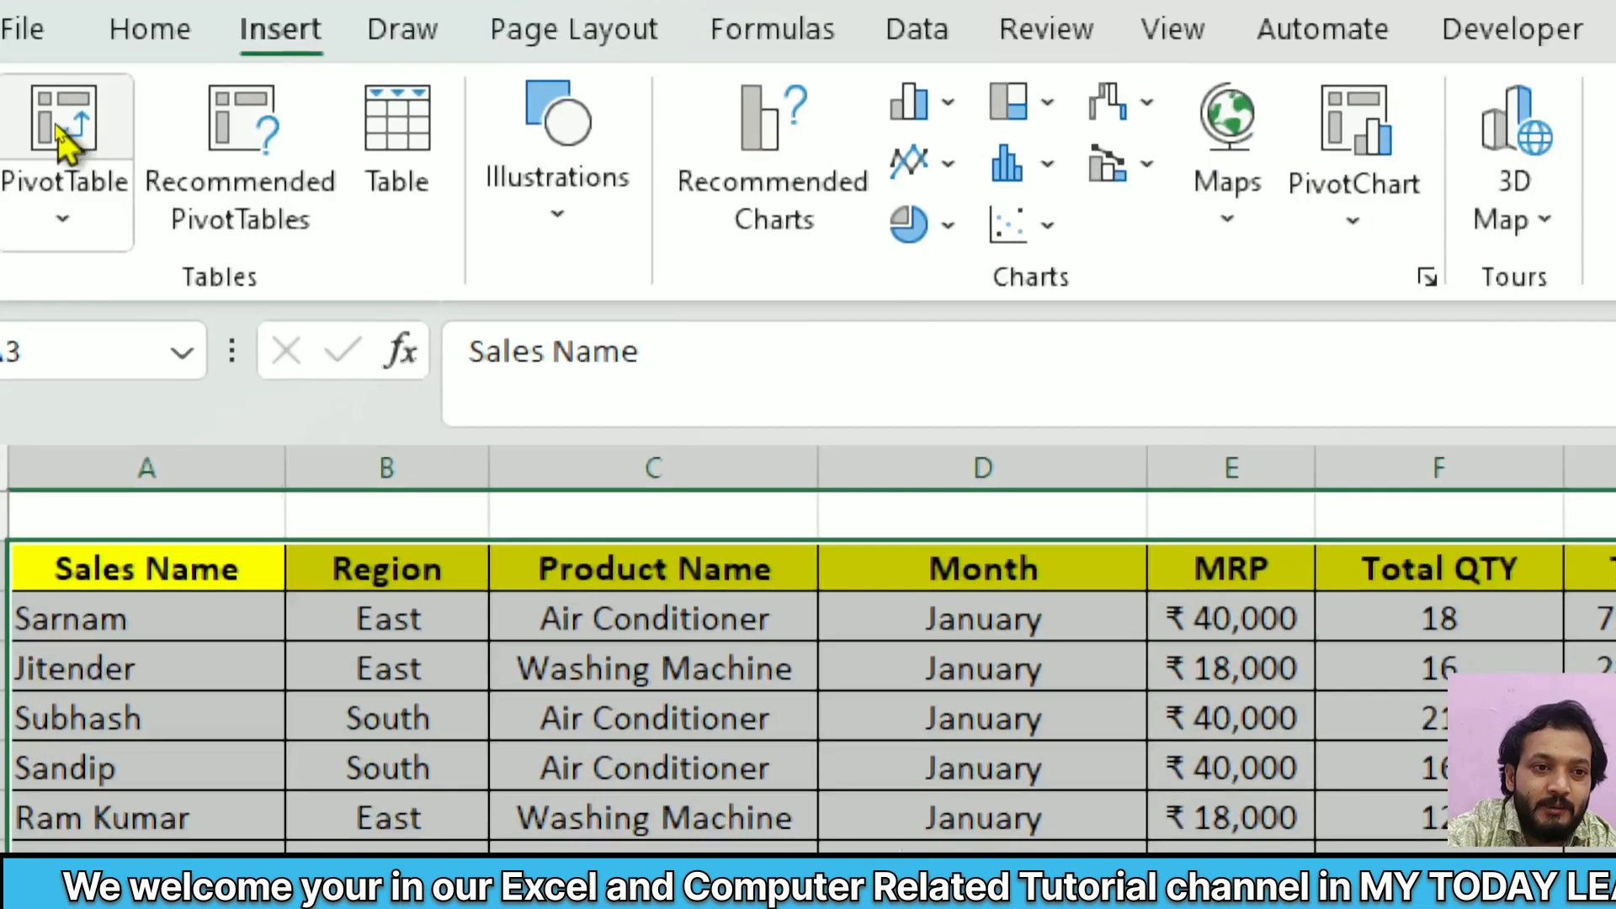
click(87, 204)
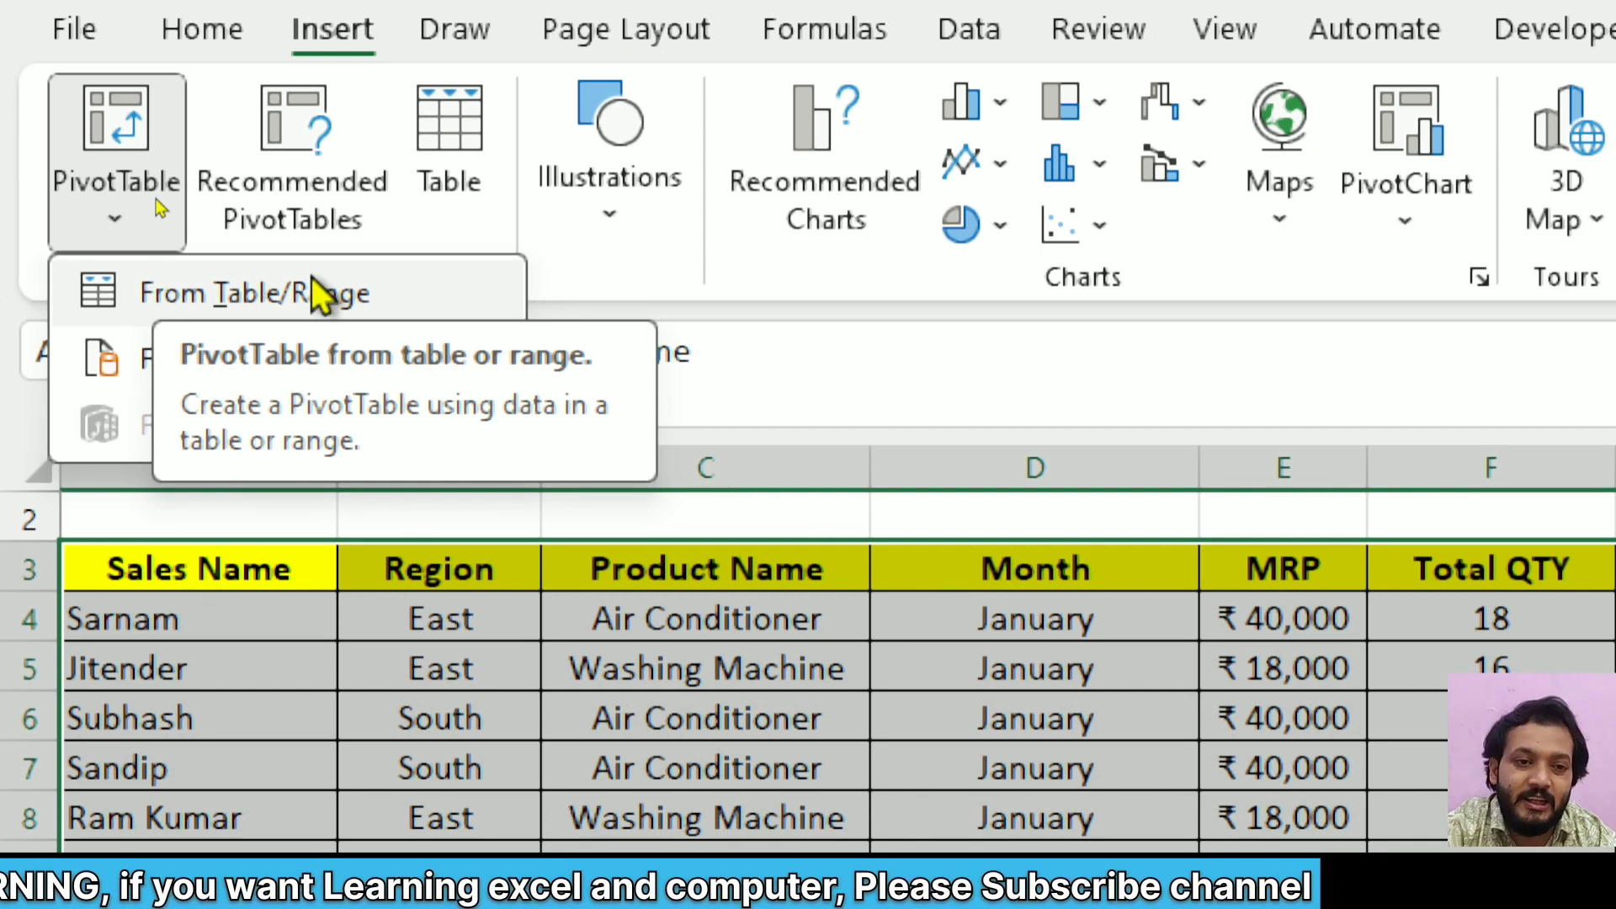
click(191, 286)
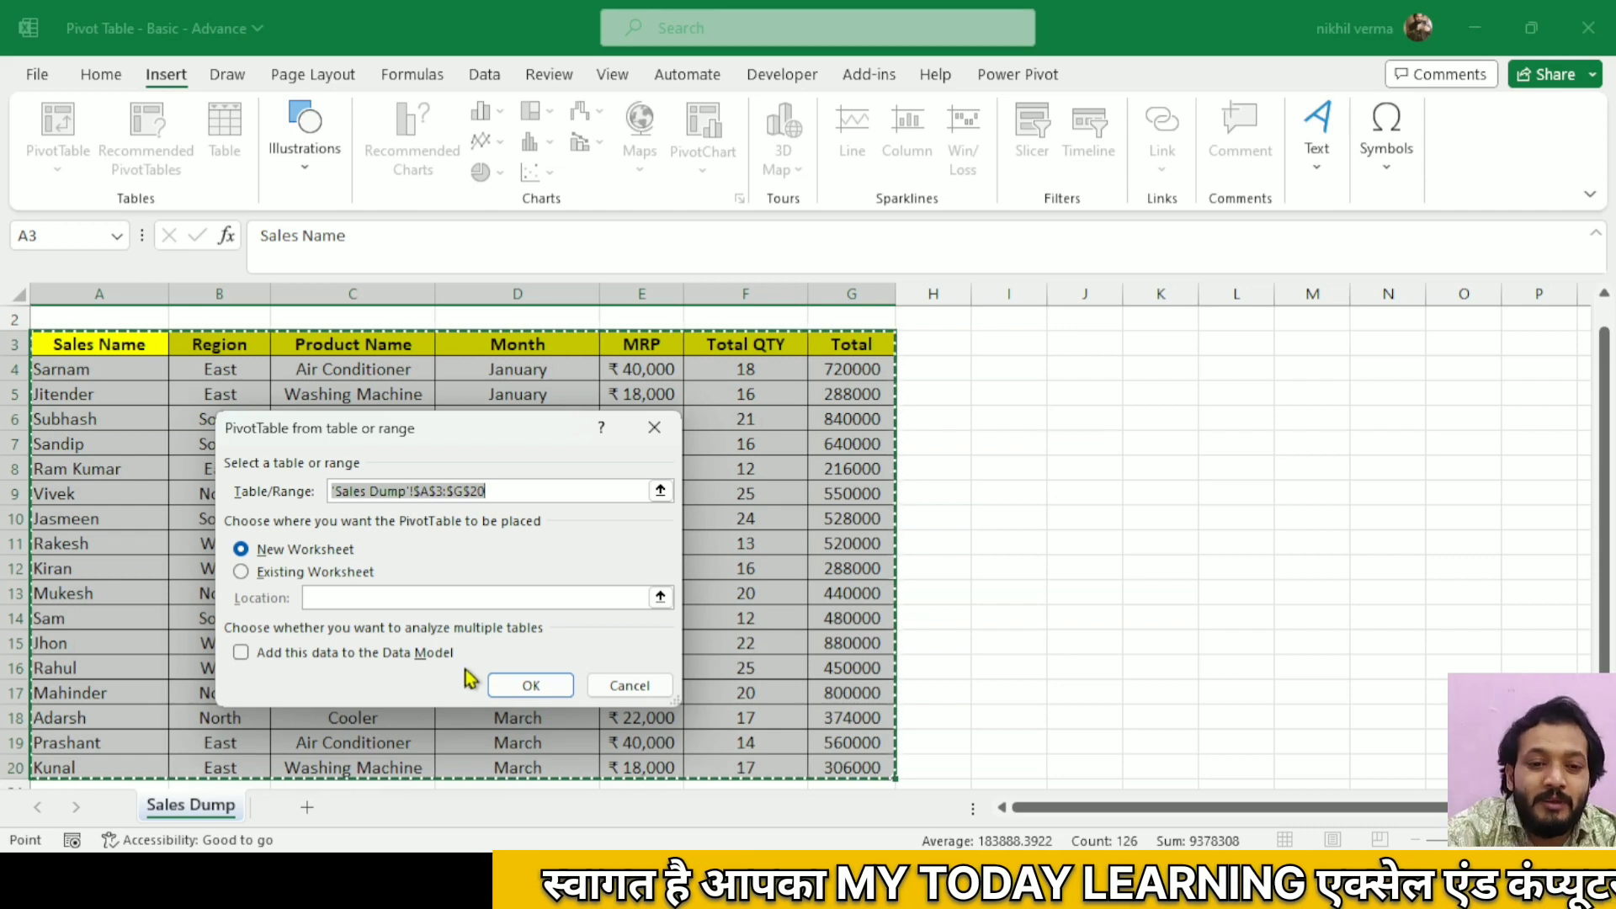
click(529, 688)
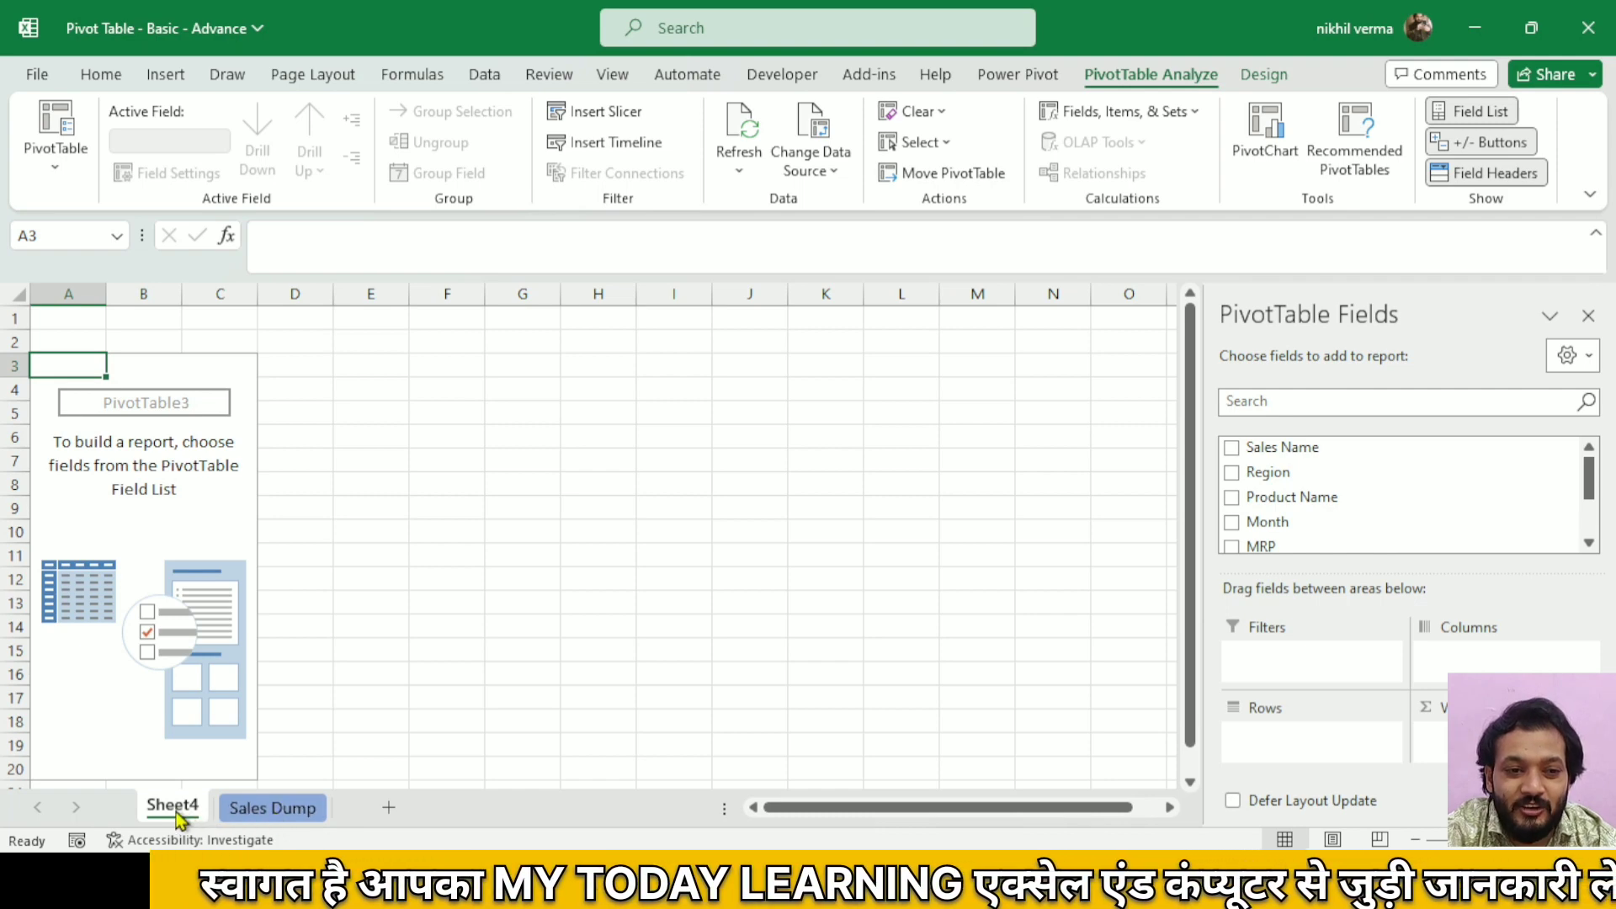
Compare the fields offered for the empty PivotTable on Sheet4 with the column headings on the Sales Dump sheet.
click(164, 530)
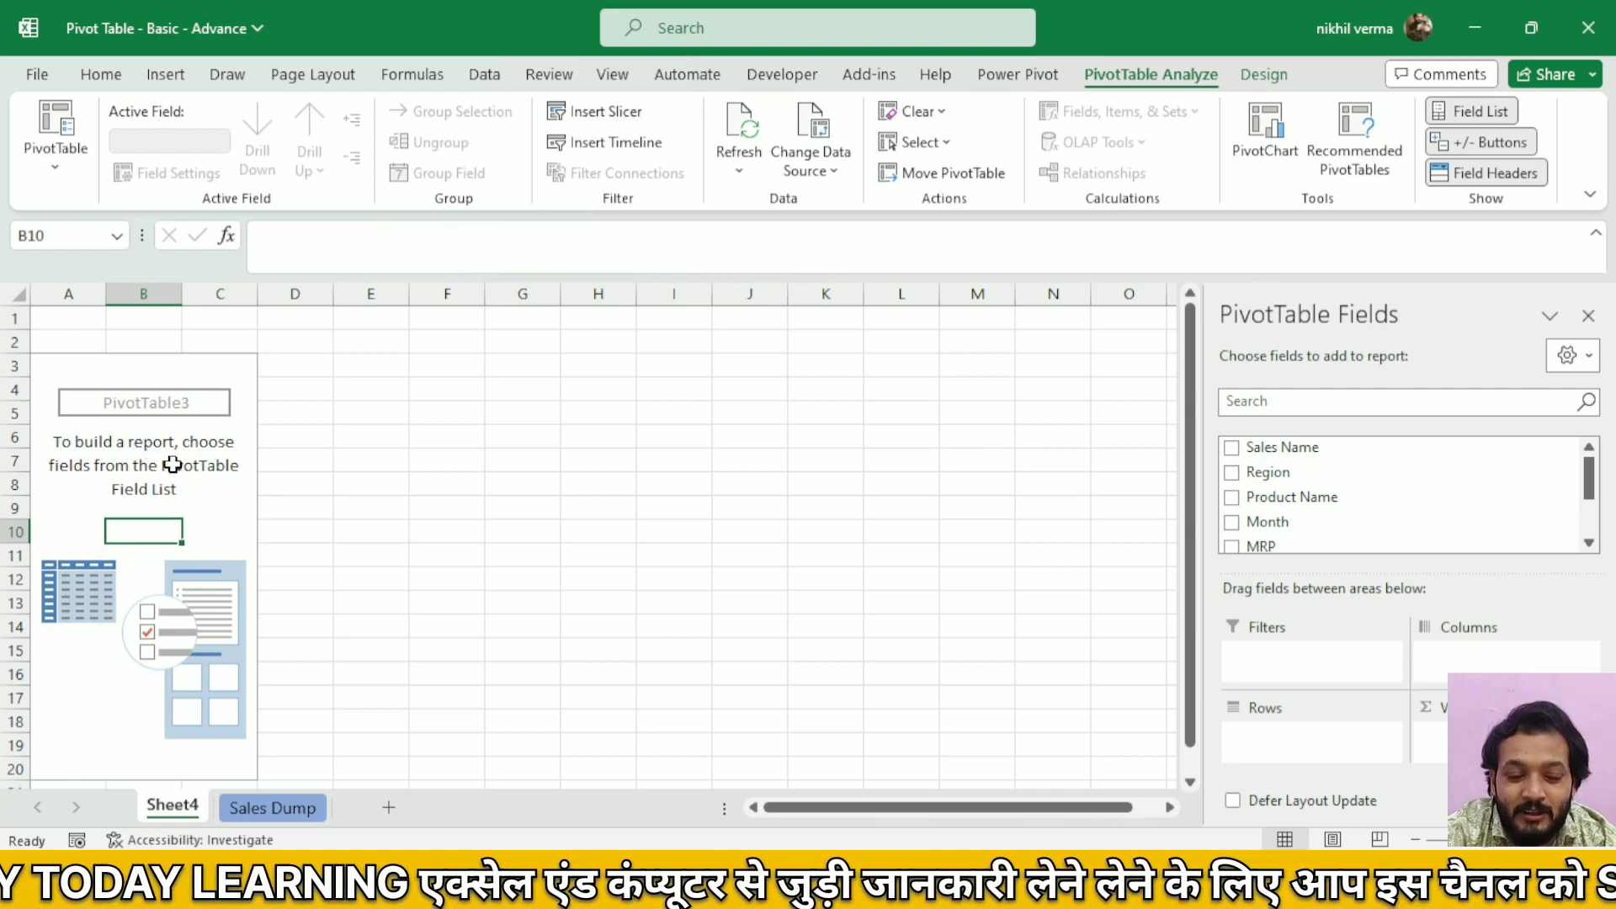
click(136, 457)
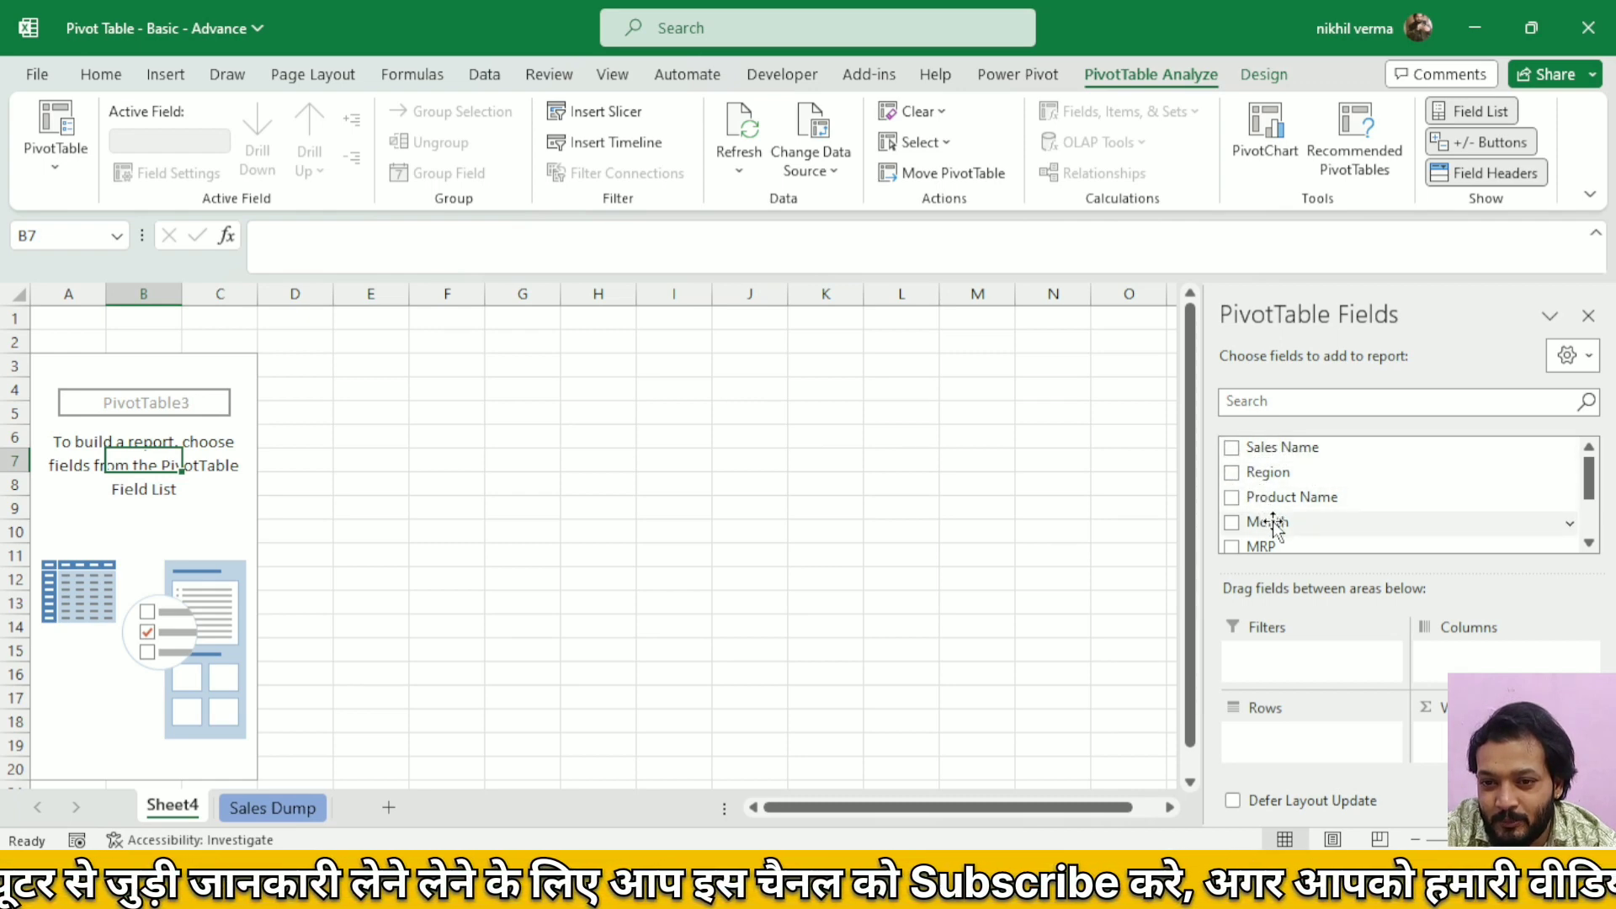
click(270, 818)
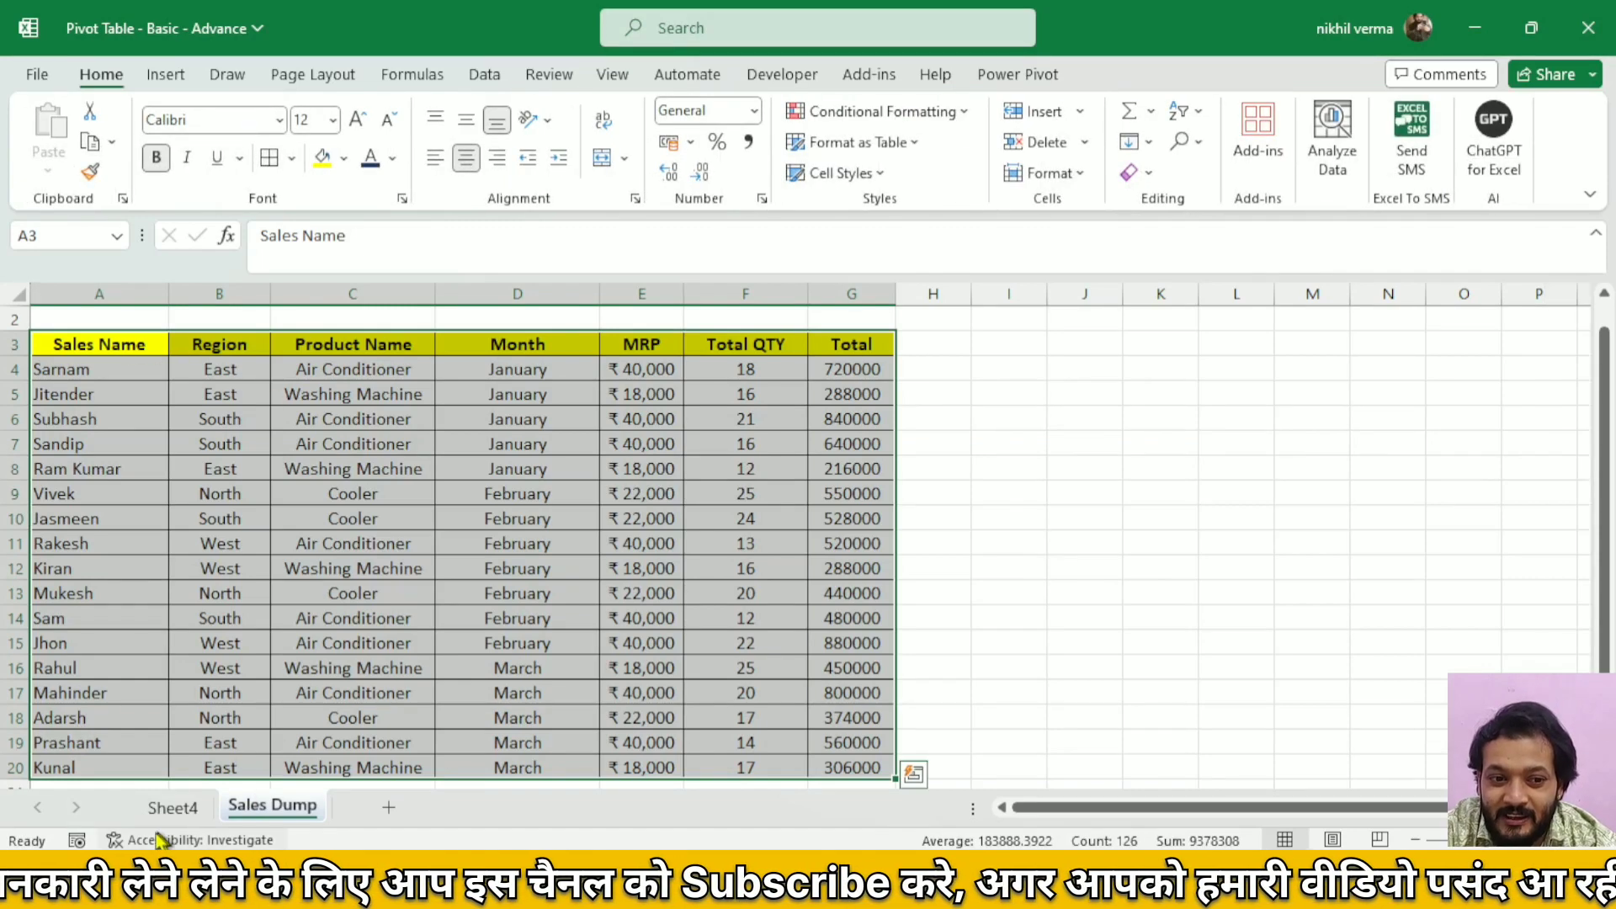
click(172, 810)
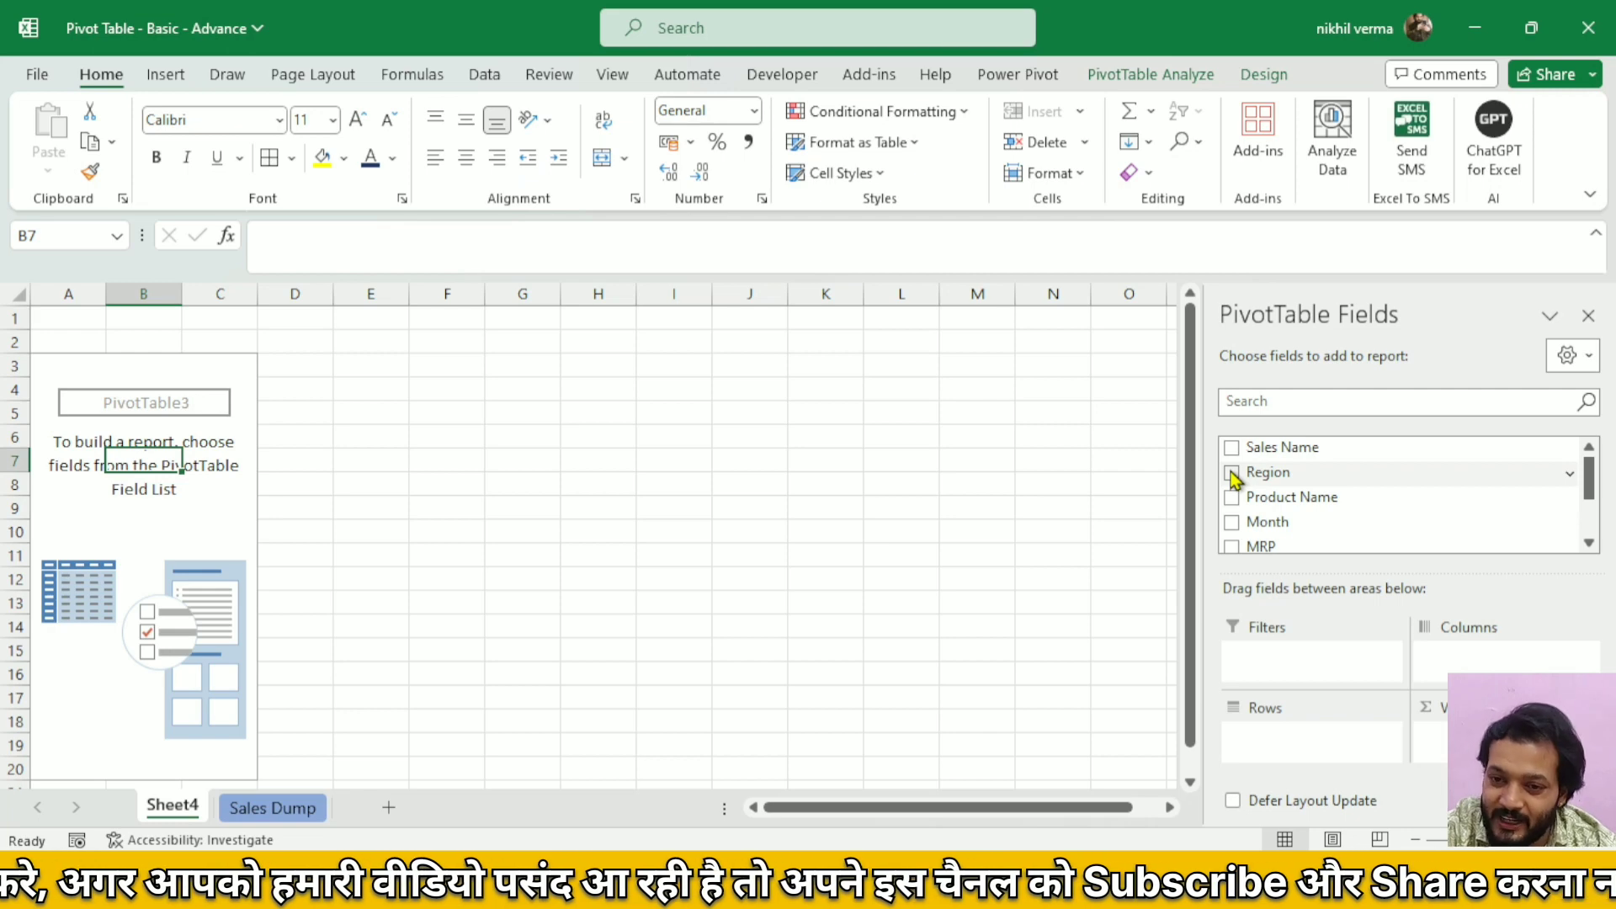
Try the PivotTable with Region as rows and Product Name as values, and clear both fields again.
drag(1234, 476, 1301, 748)
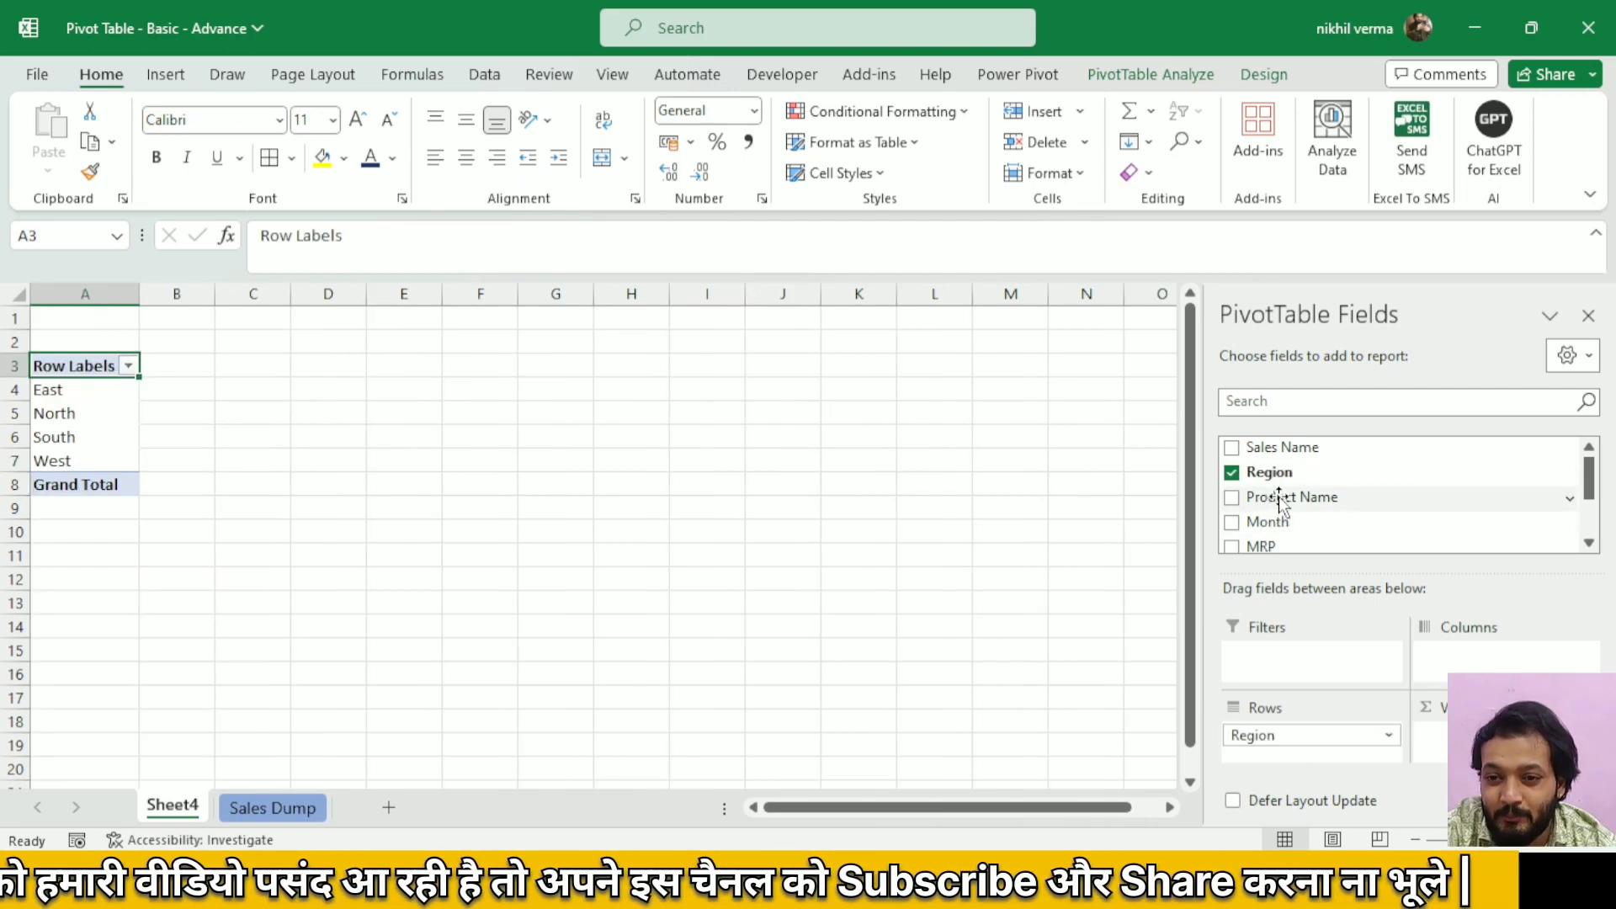
drag(1258, 496, 1437, 738)
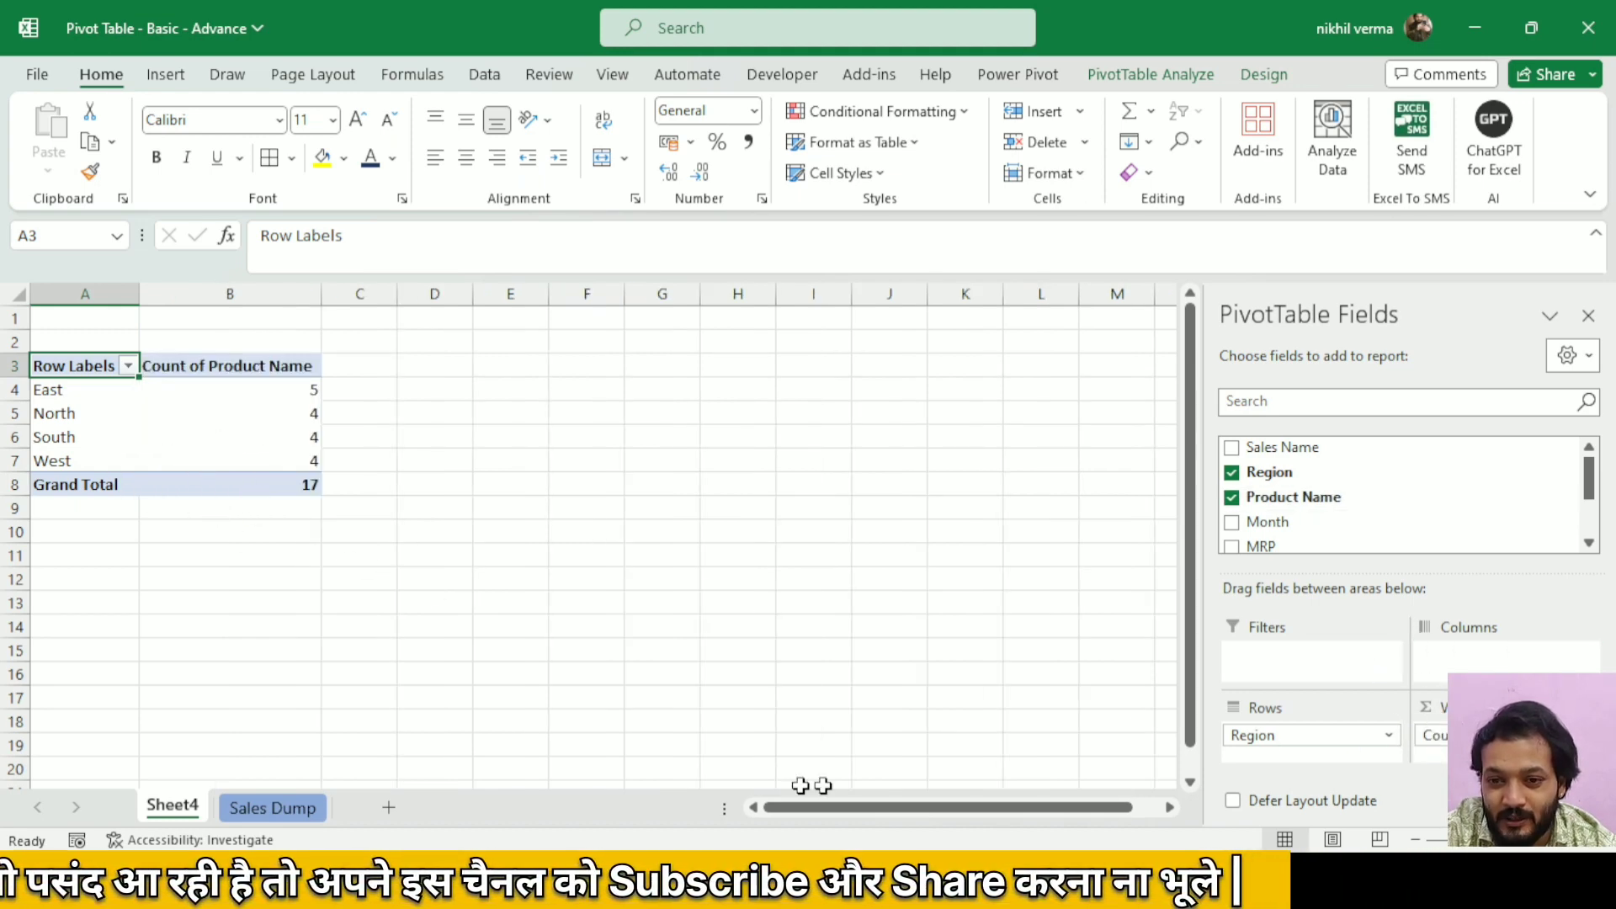
click(1442, 736)
click(1441, 677)
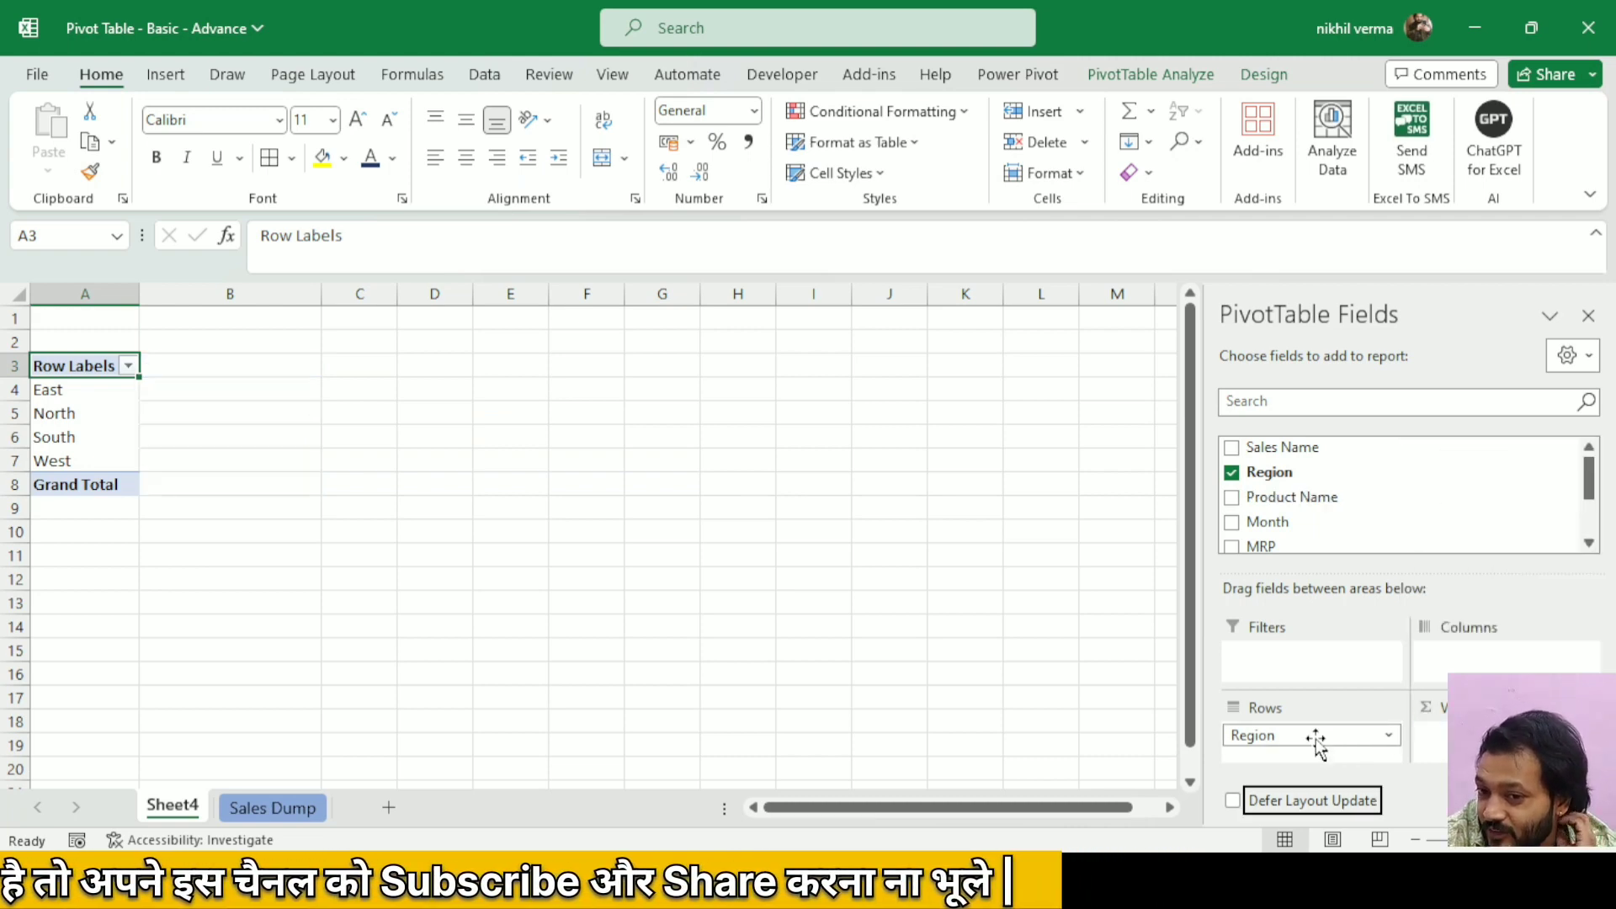
click(1308, 735)
click(1307, 679)
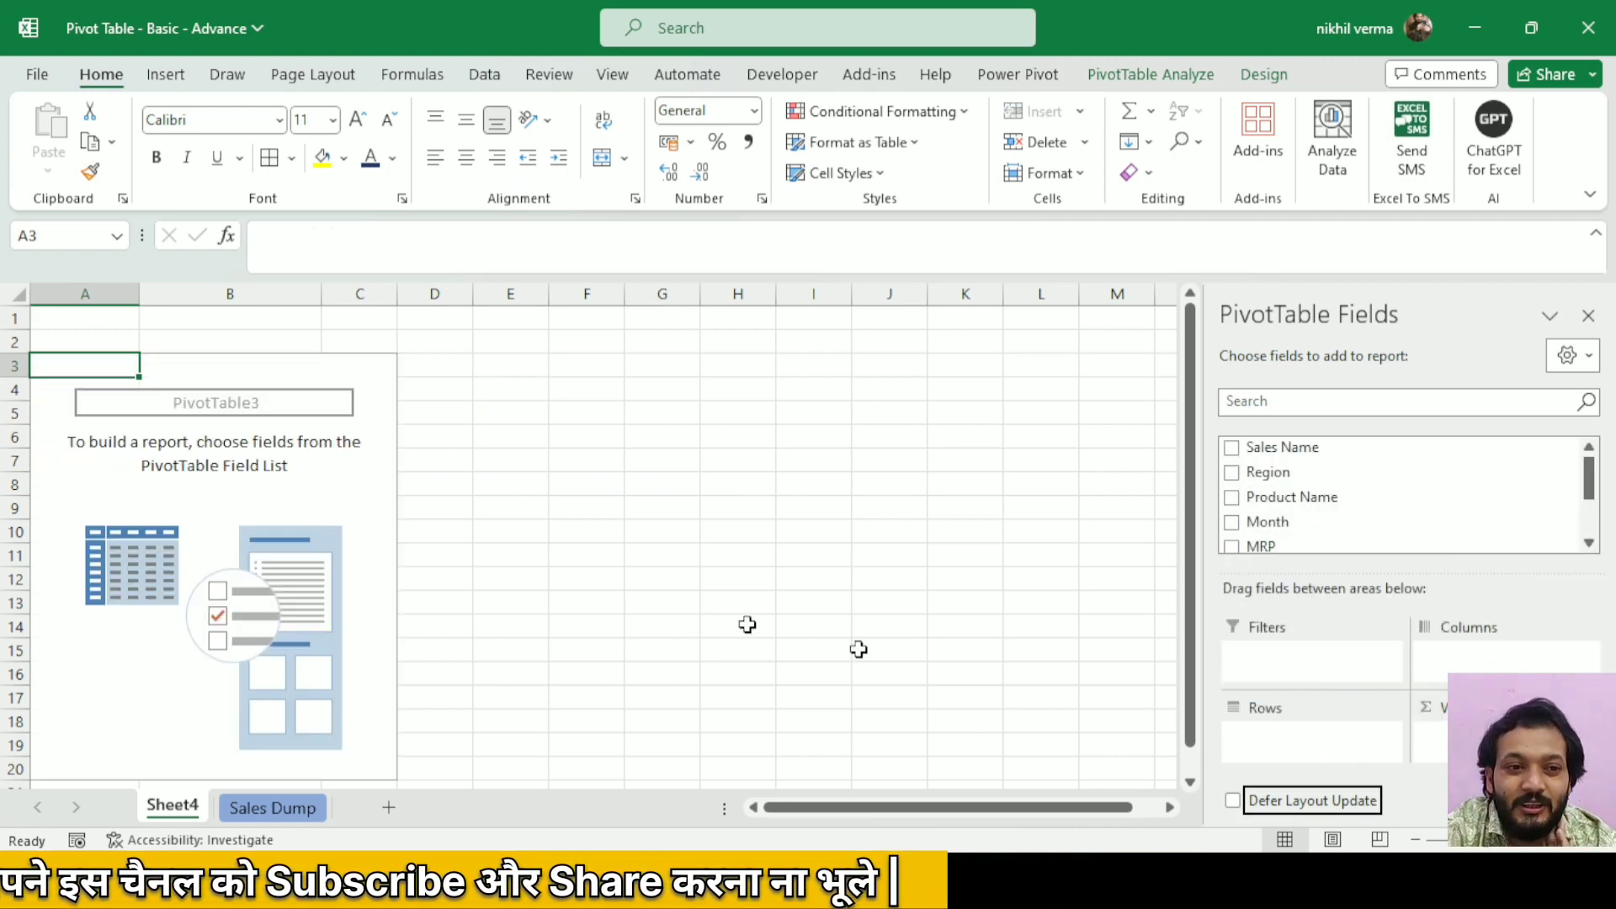
Select cells inside and outside the PivotTable area to see when its field list is available.
click(249, 540)
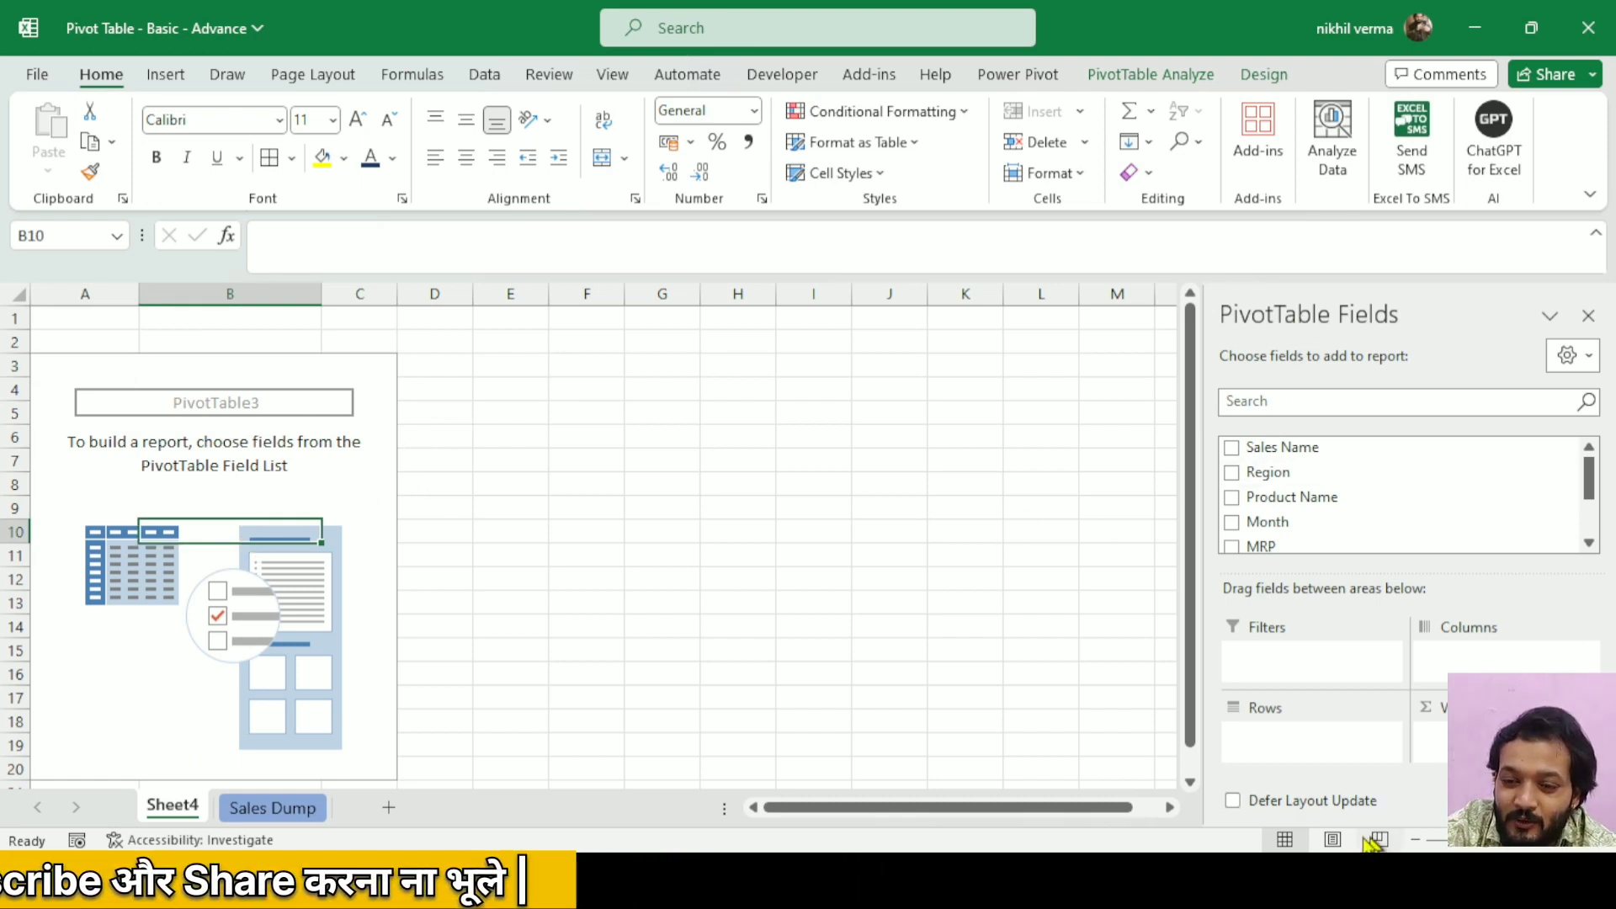
click(513, 488)
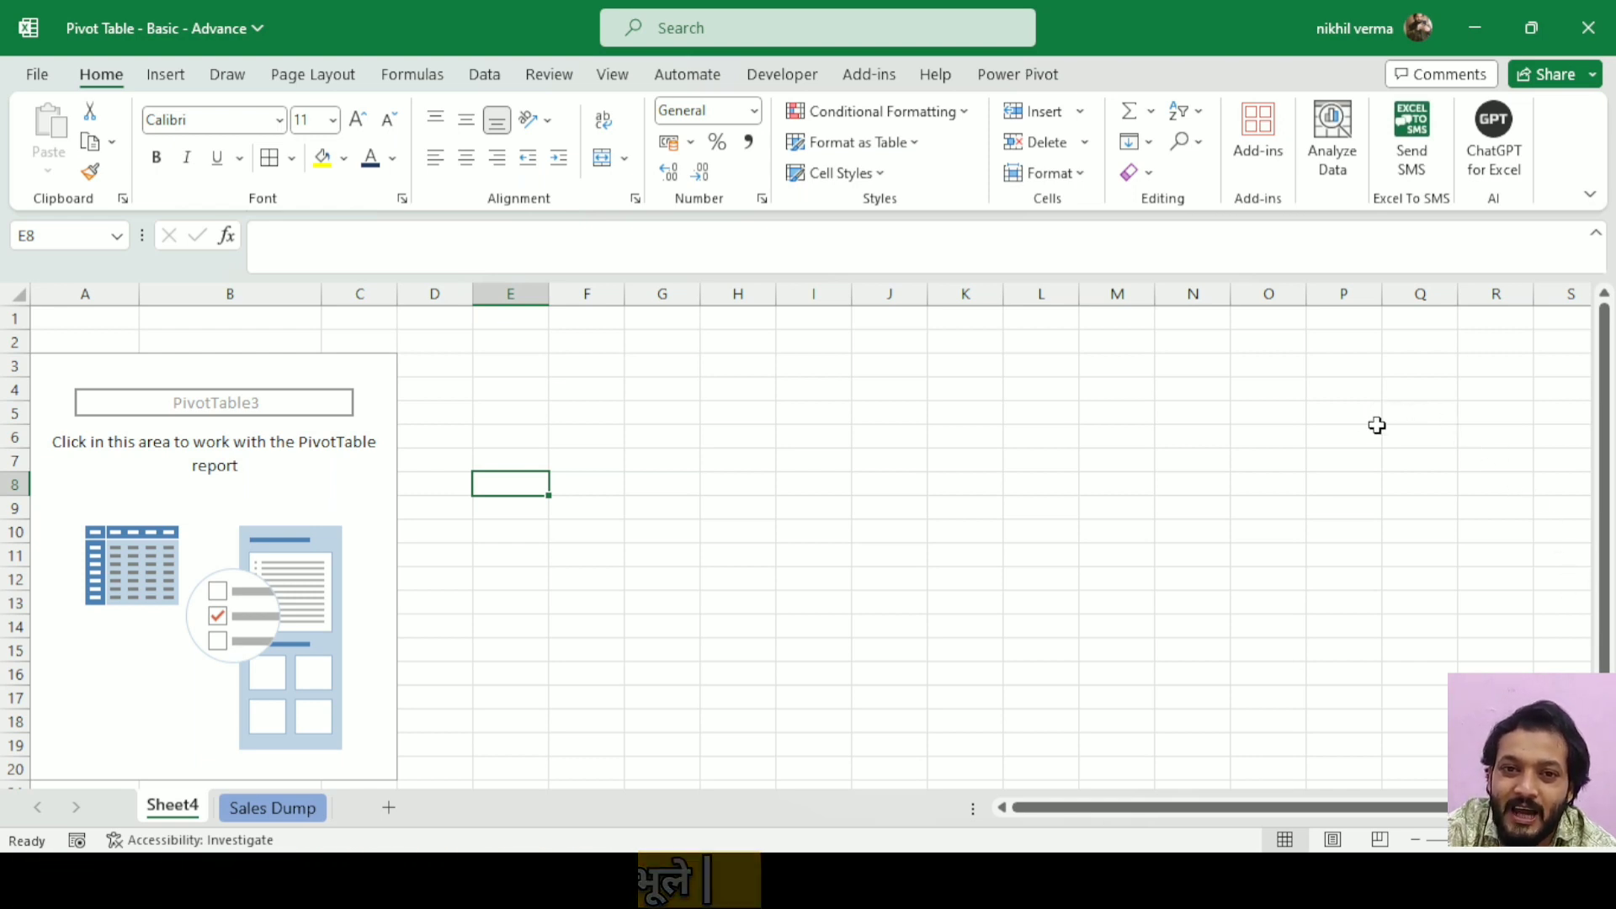
click(150, 436)
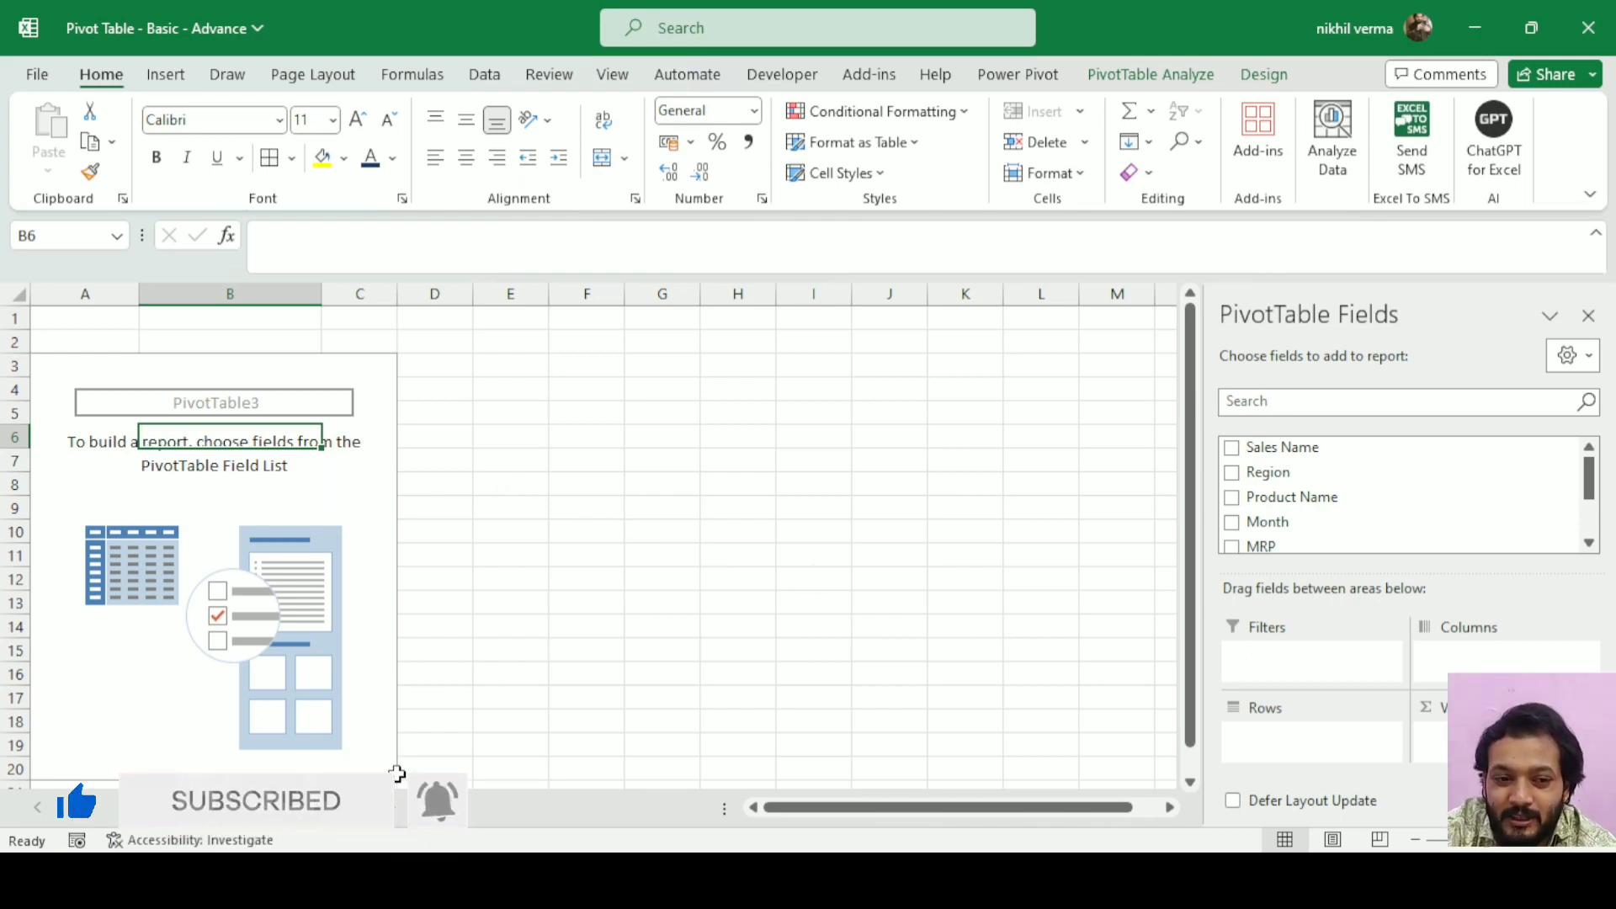
Examine the formula behind the Total column on the Sales Dump sheet without editing it.
click(260, 814)
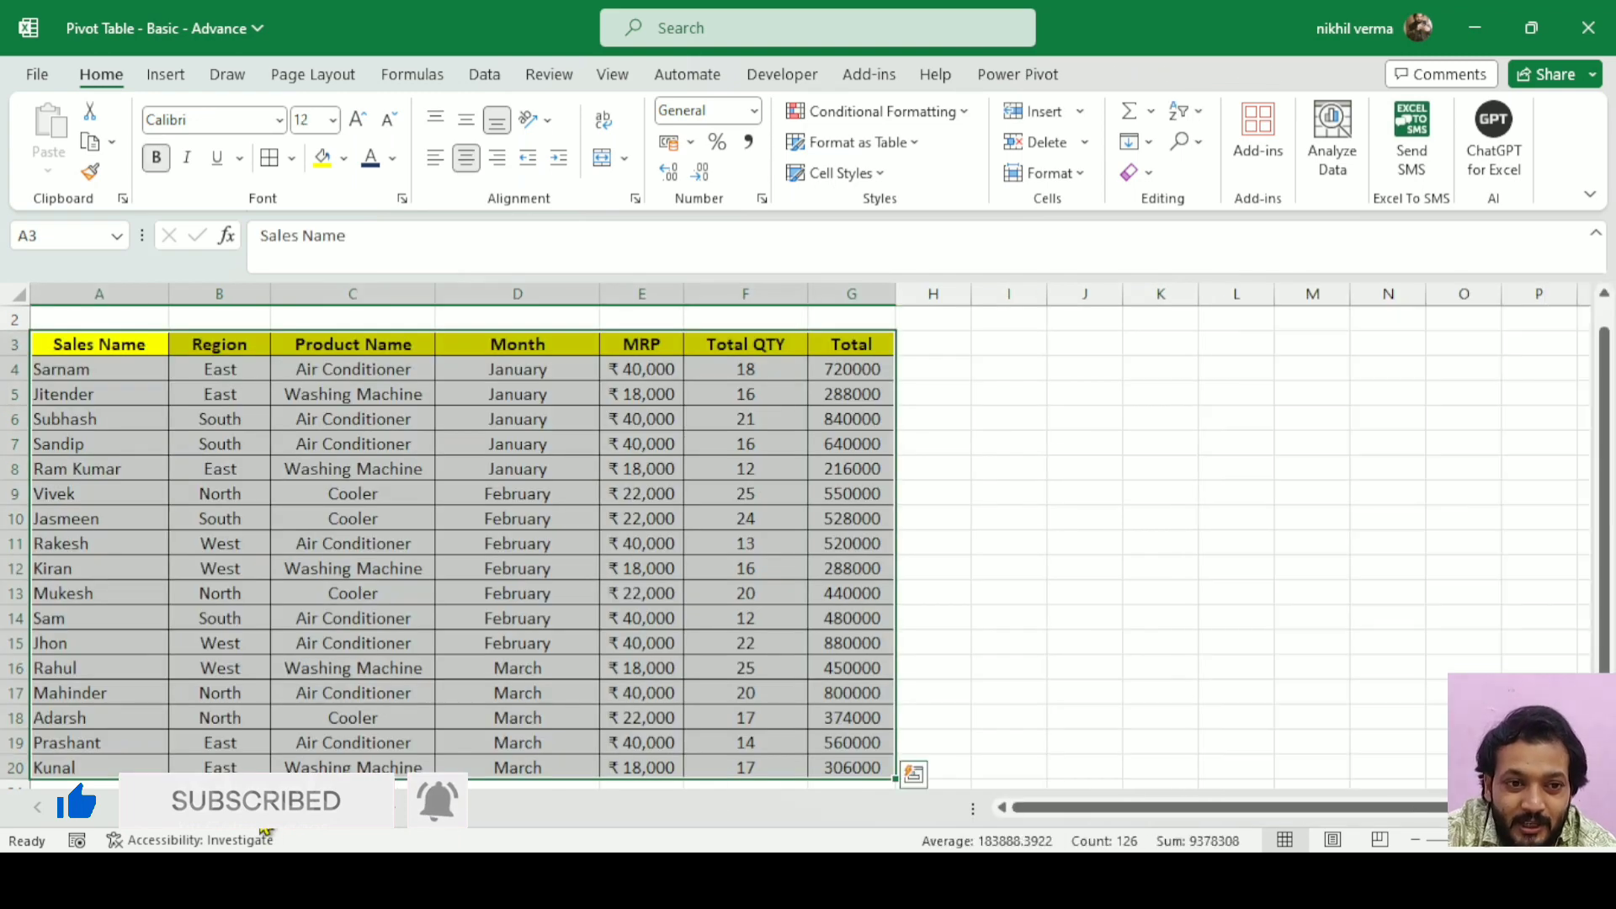
click(68, 343)
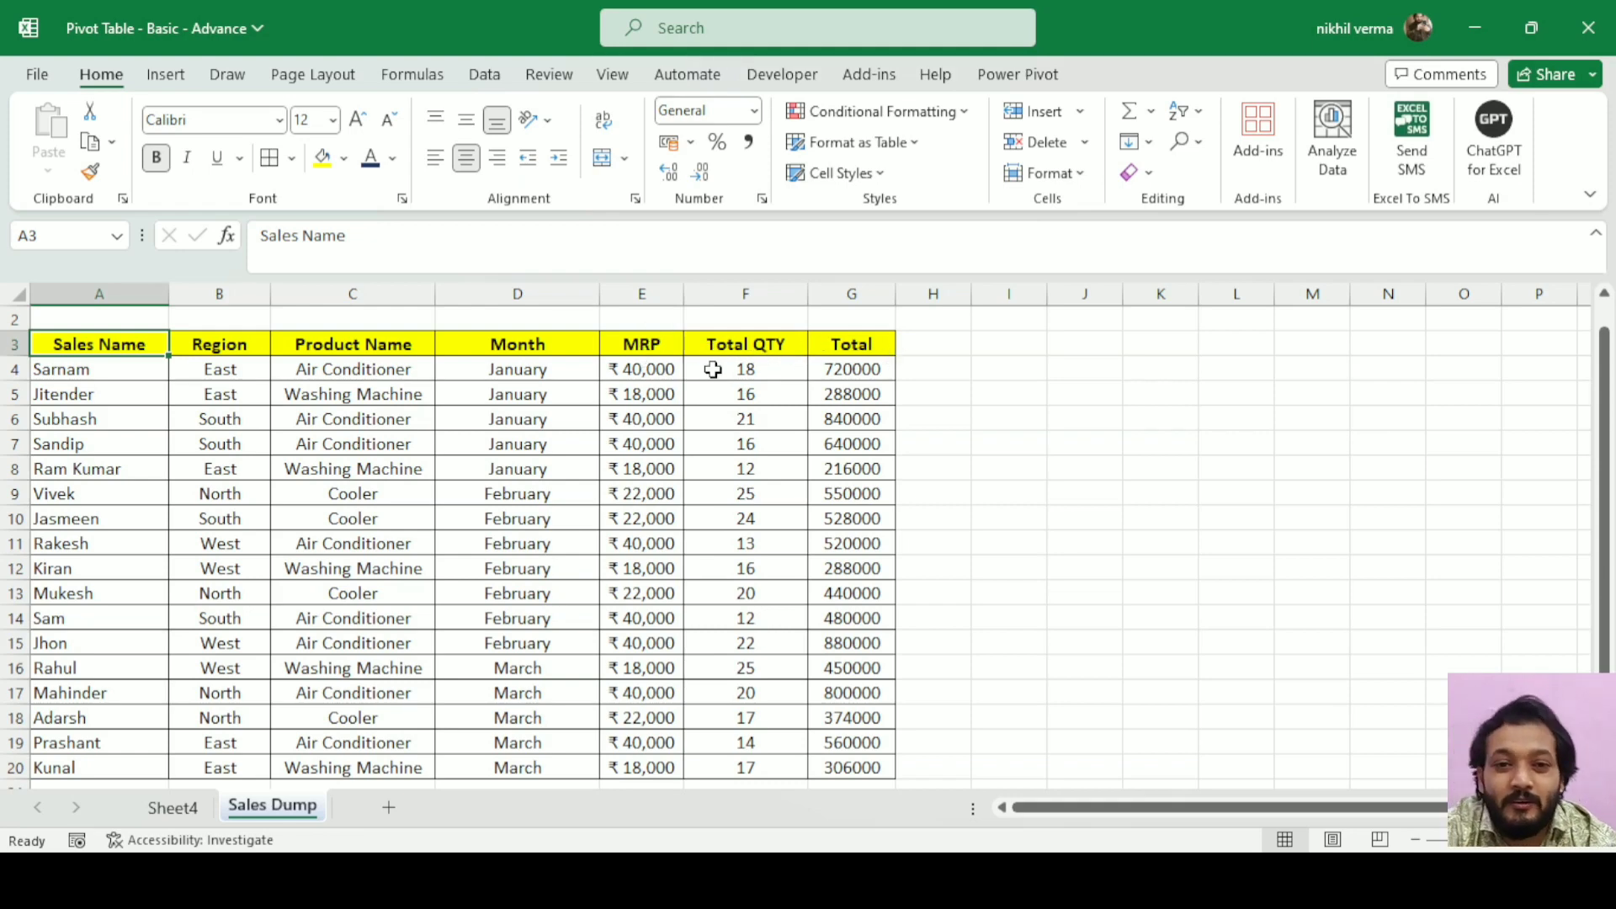
click(847, 390)
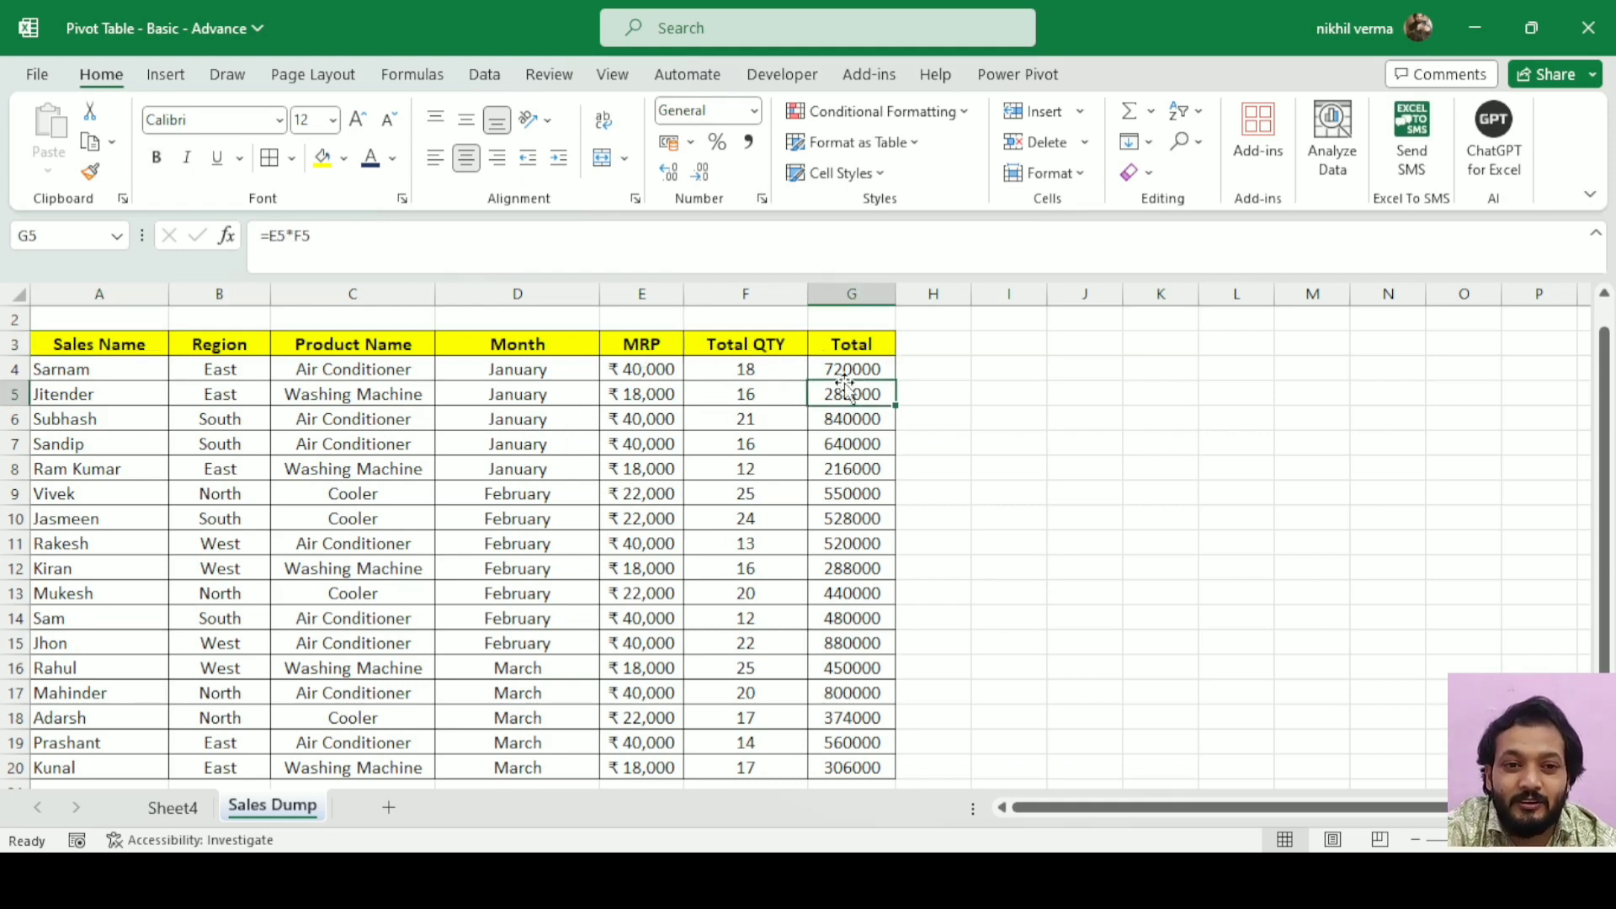
double_click(846, 379)
key(Escape)
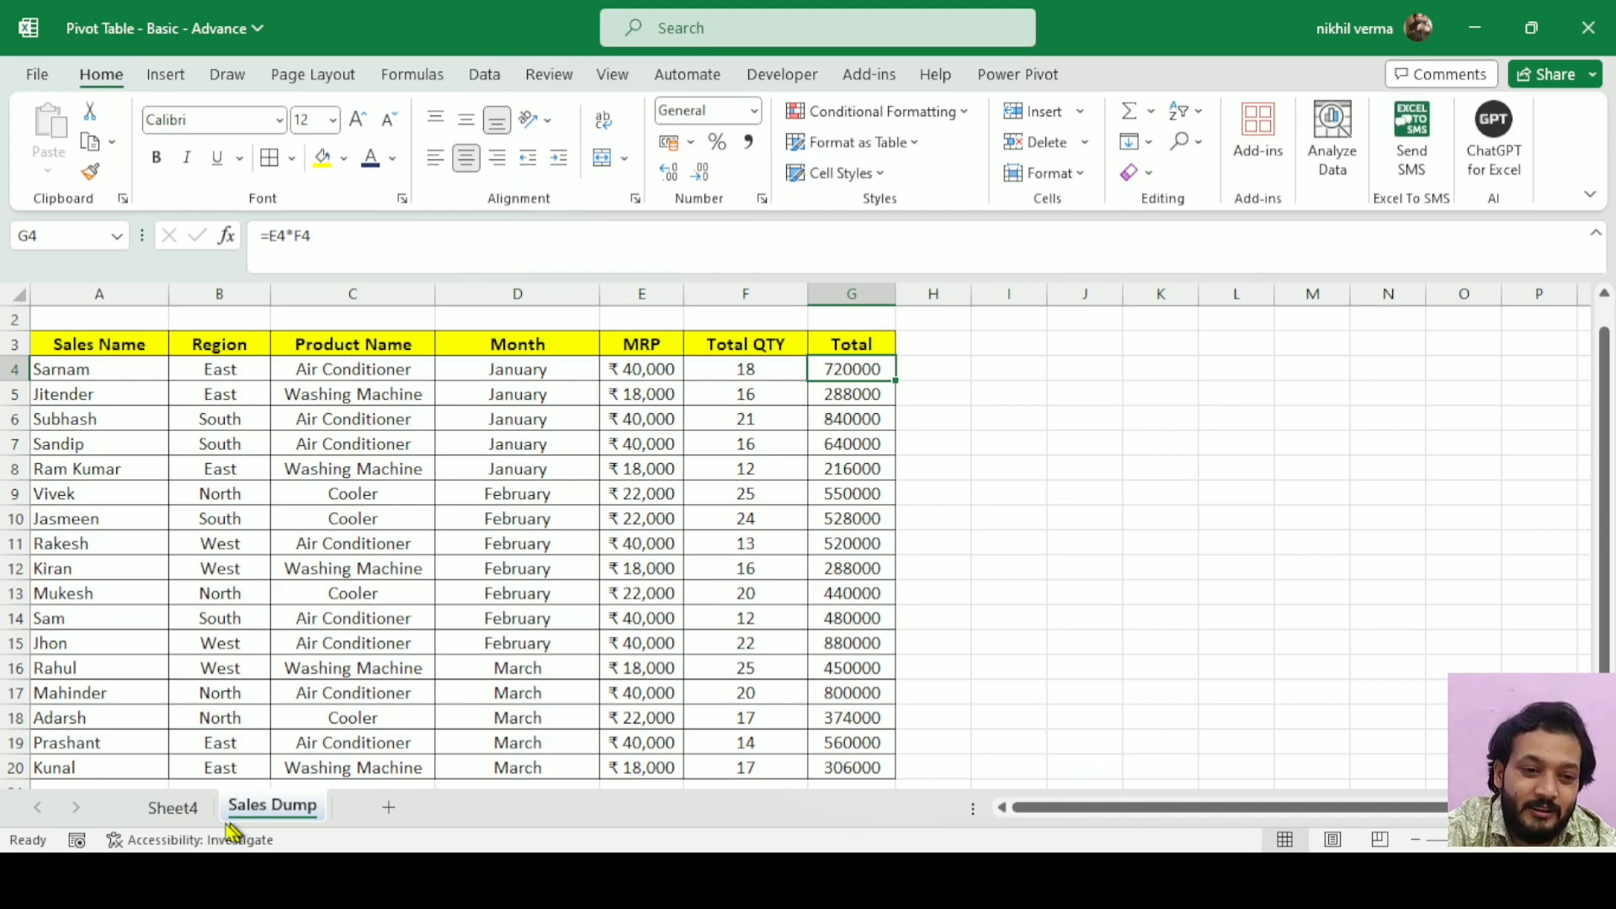
Lay out the PivotTable on Sheet4 with Product Name in the rows and Month in the columns.
click(166, 812)
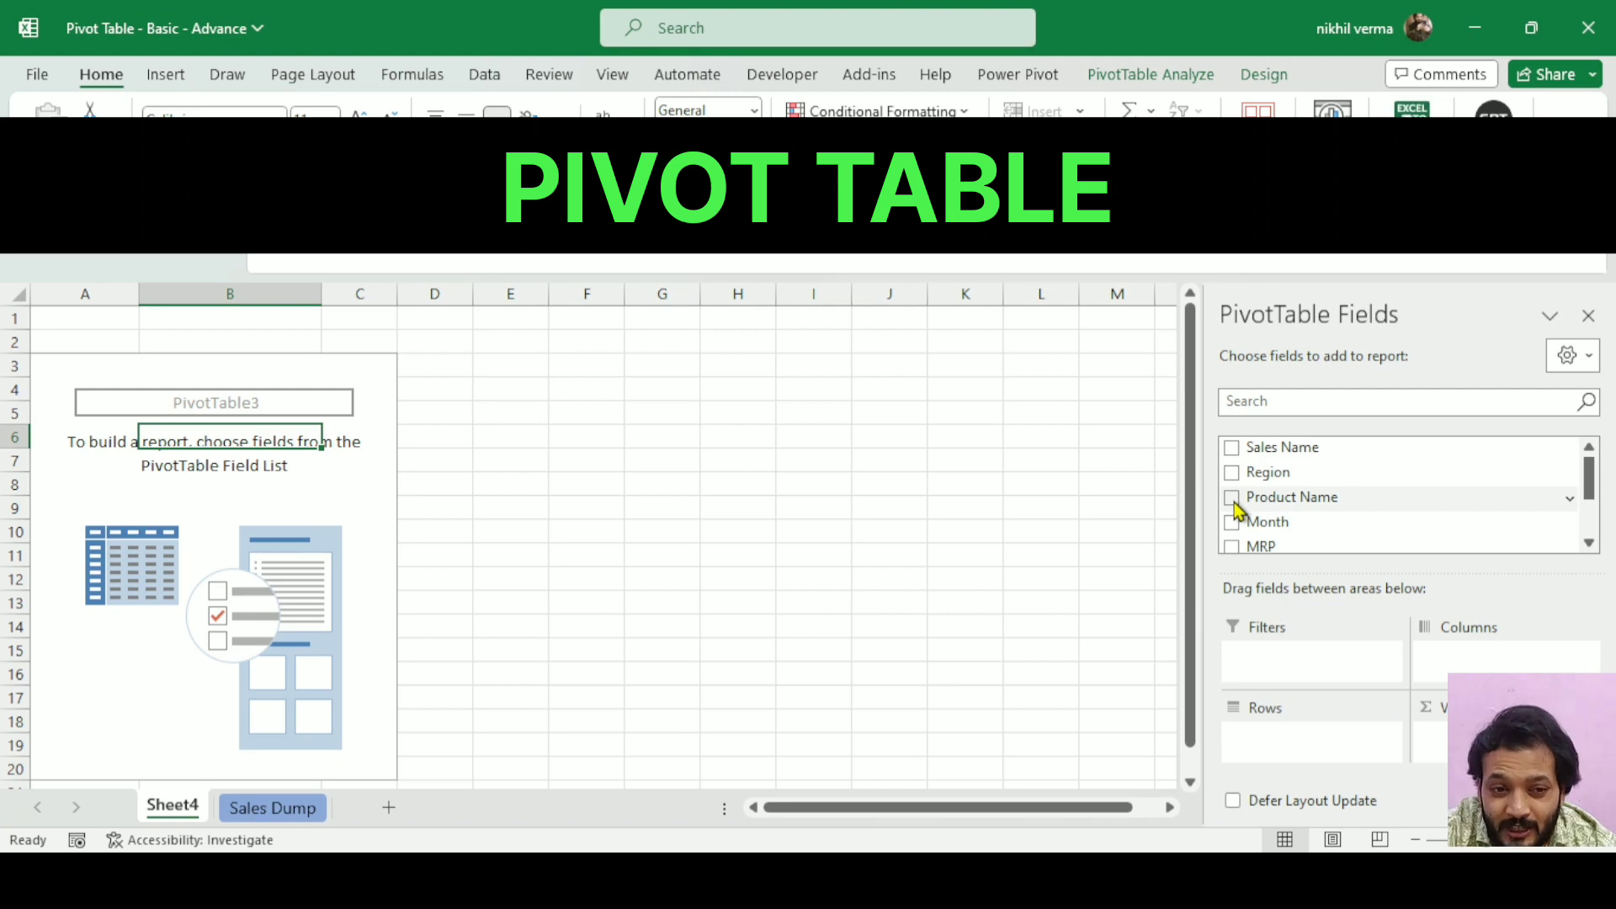
drag(1233, 502, 1298, 753)
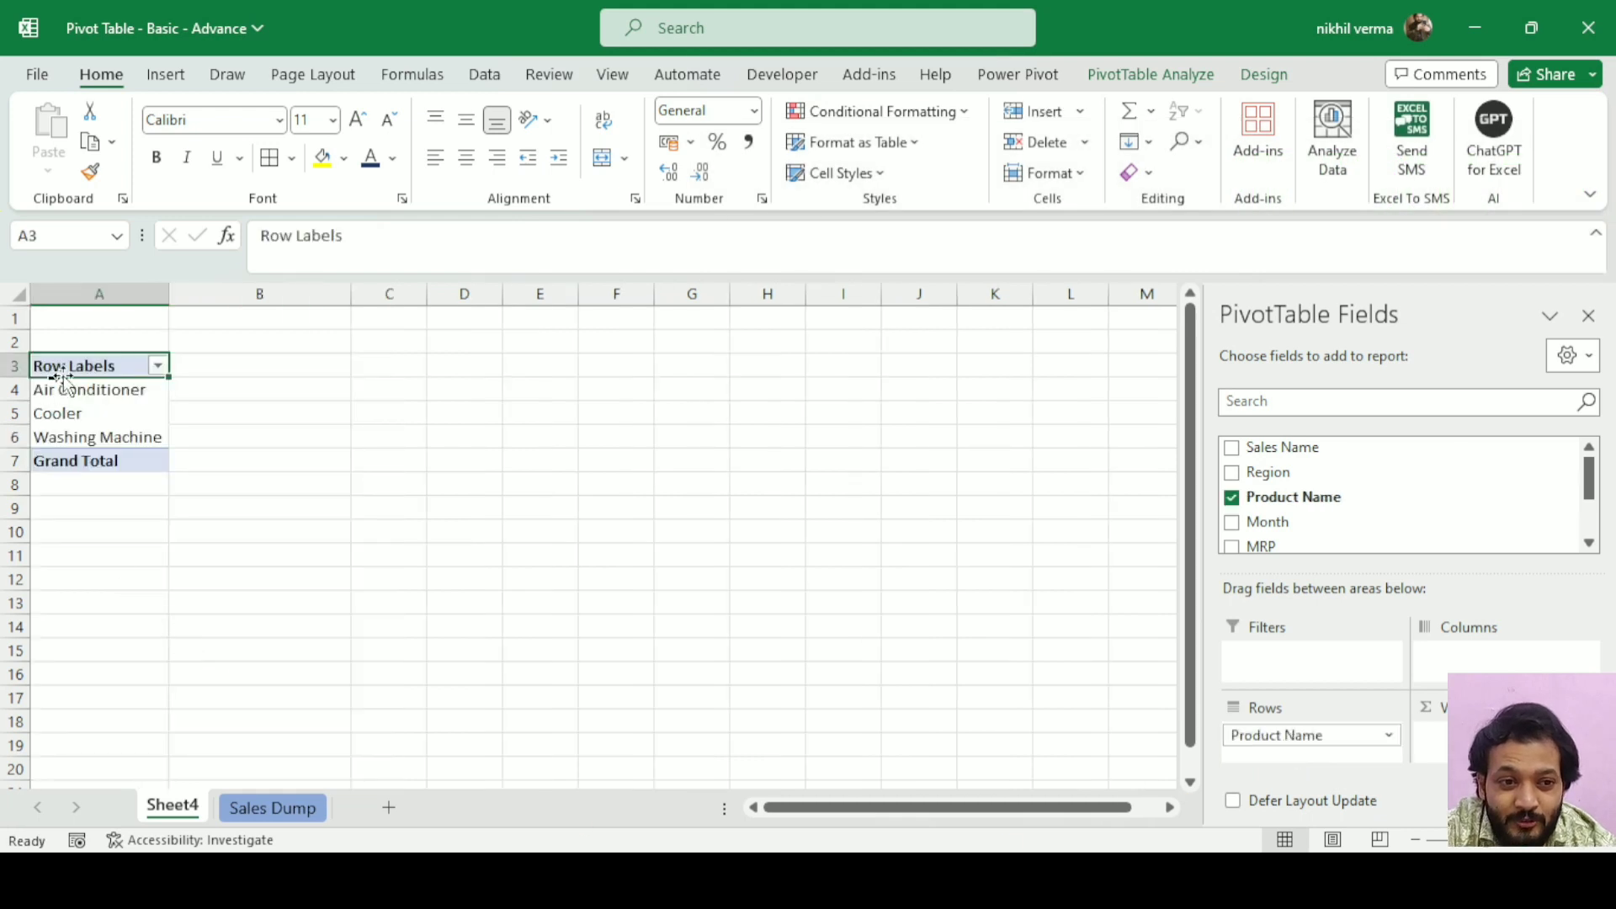
click(80, 287)
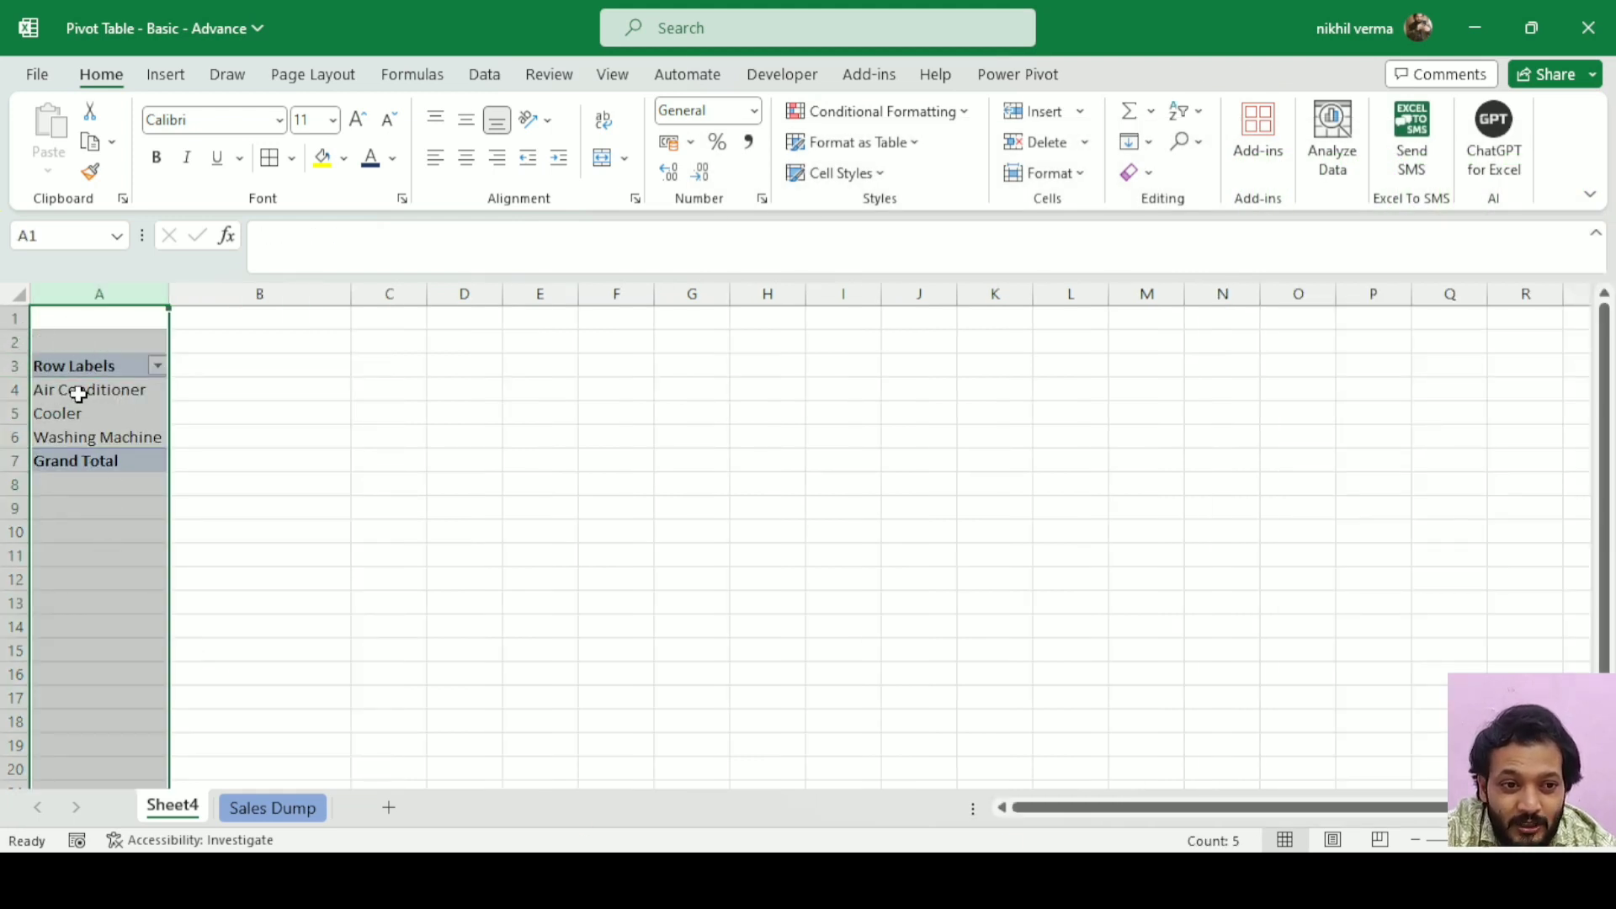
click(78, 394)
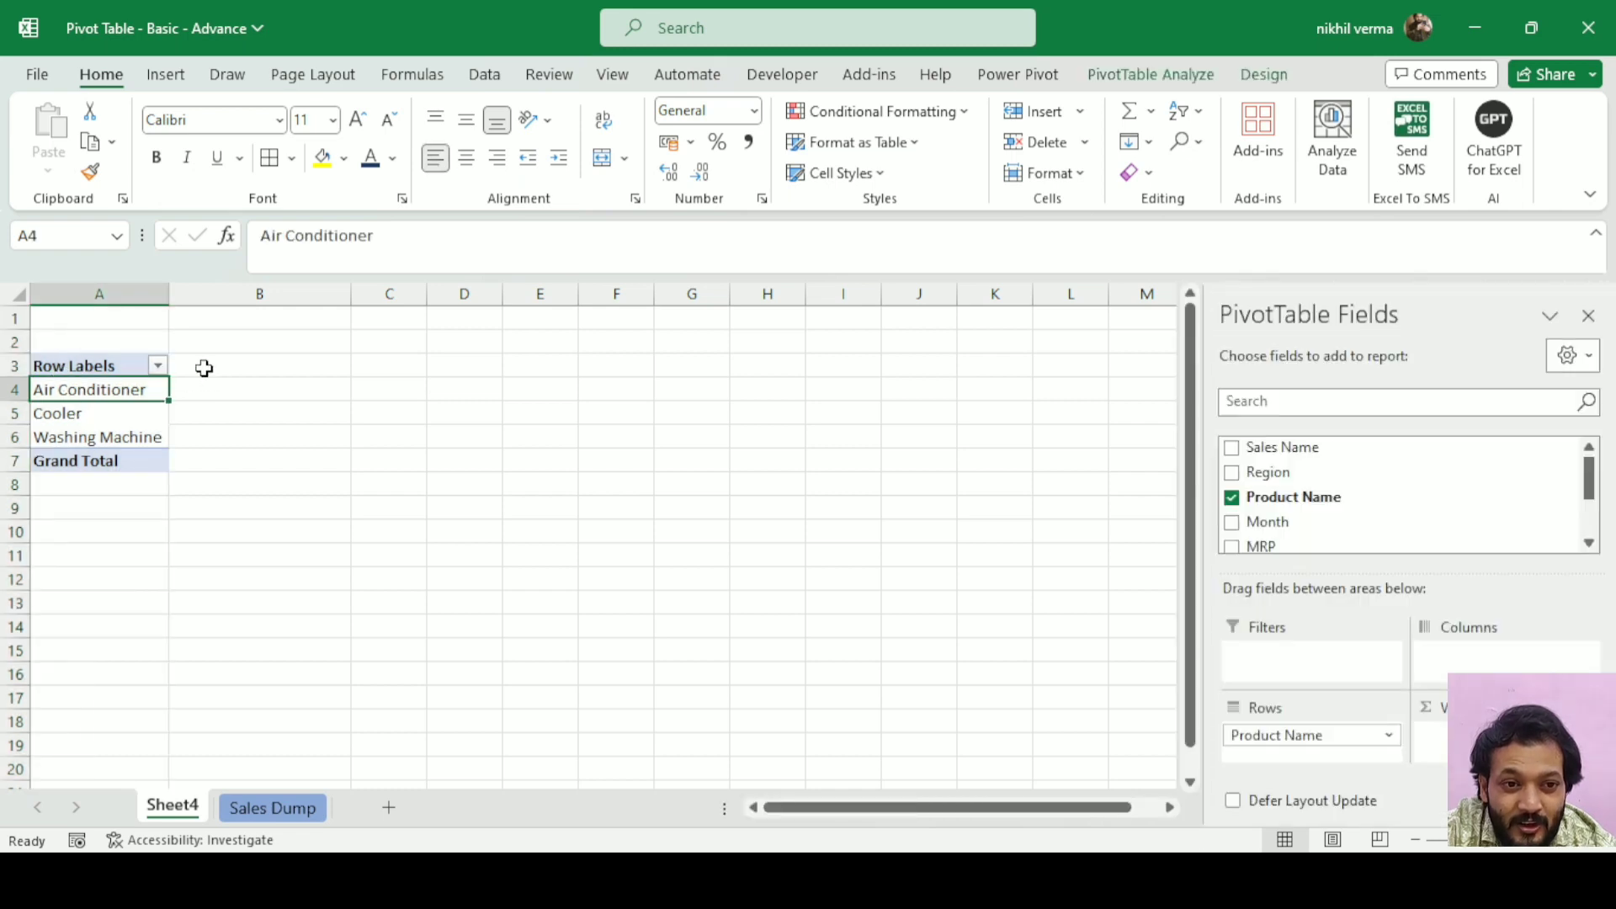
drag(209, 364, 743, 357)
click(95, 397)
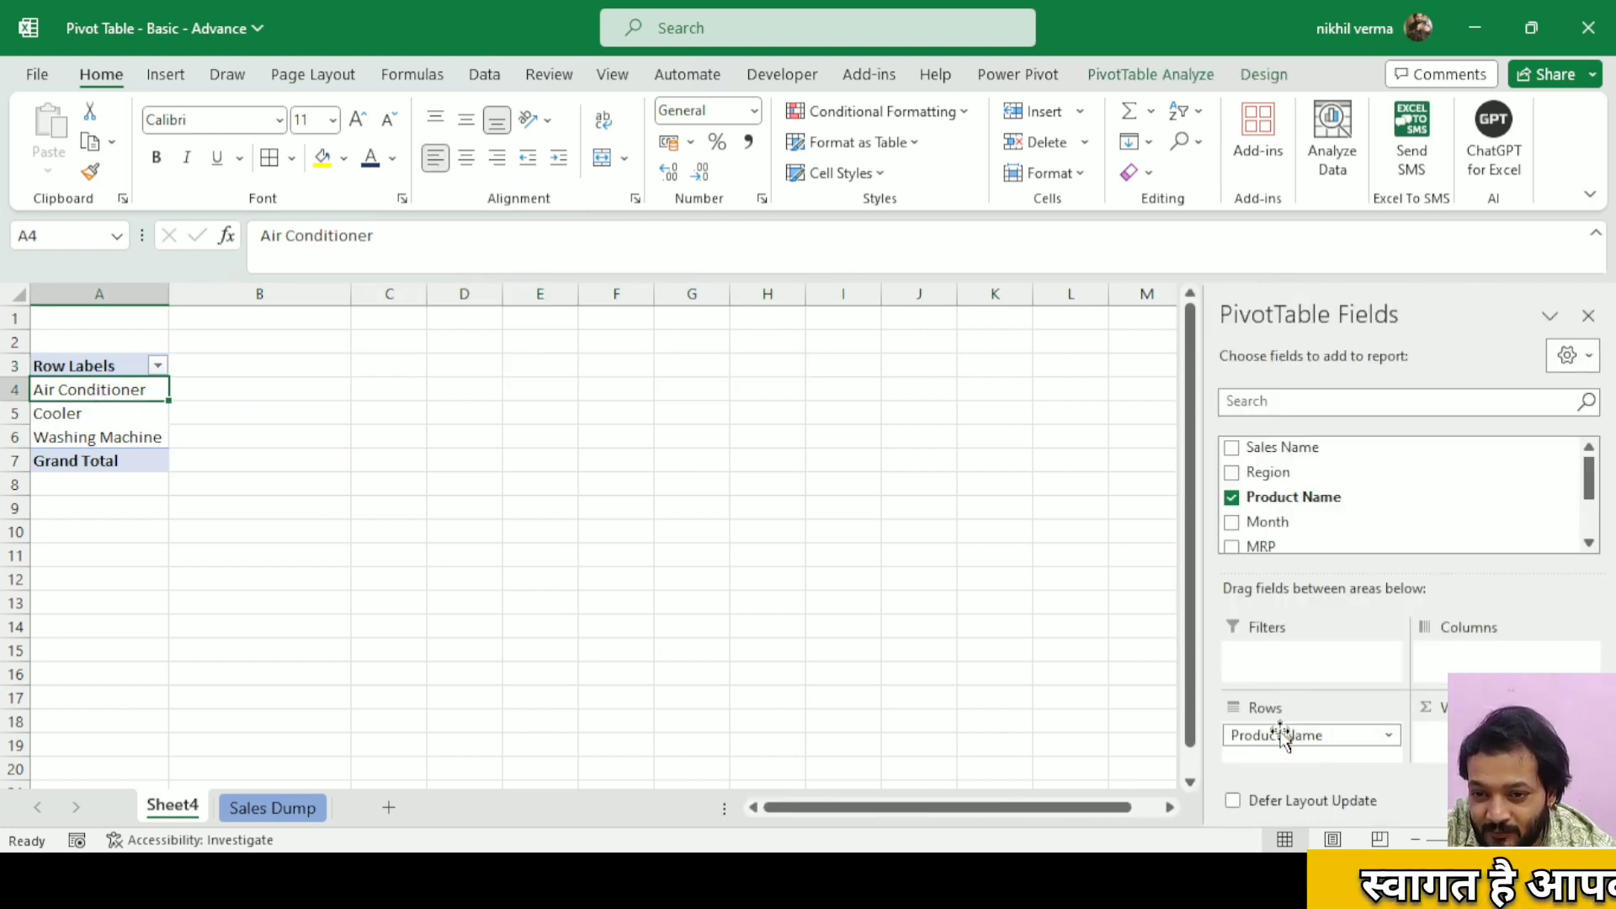
drag(1280, 738, 1172, 582)
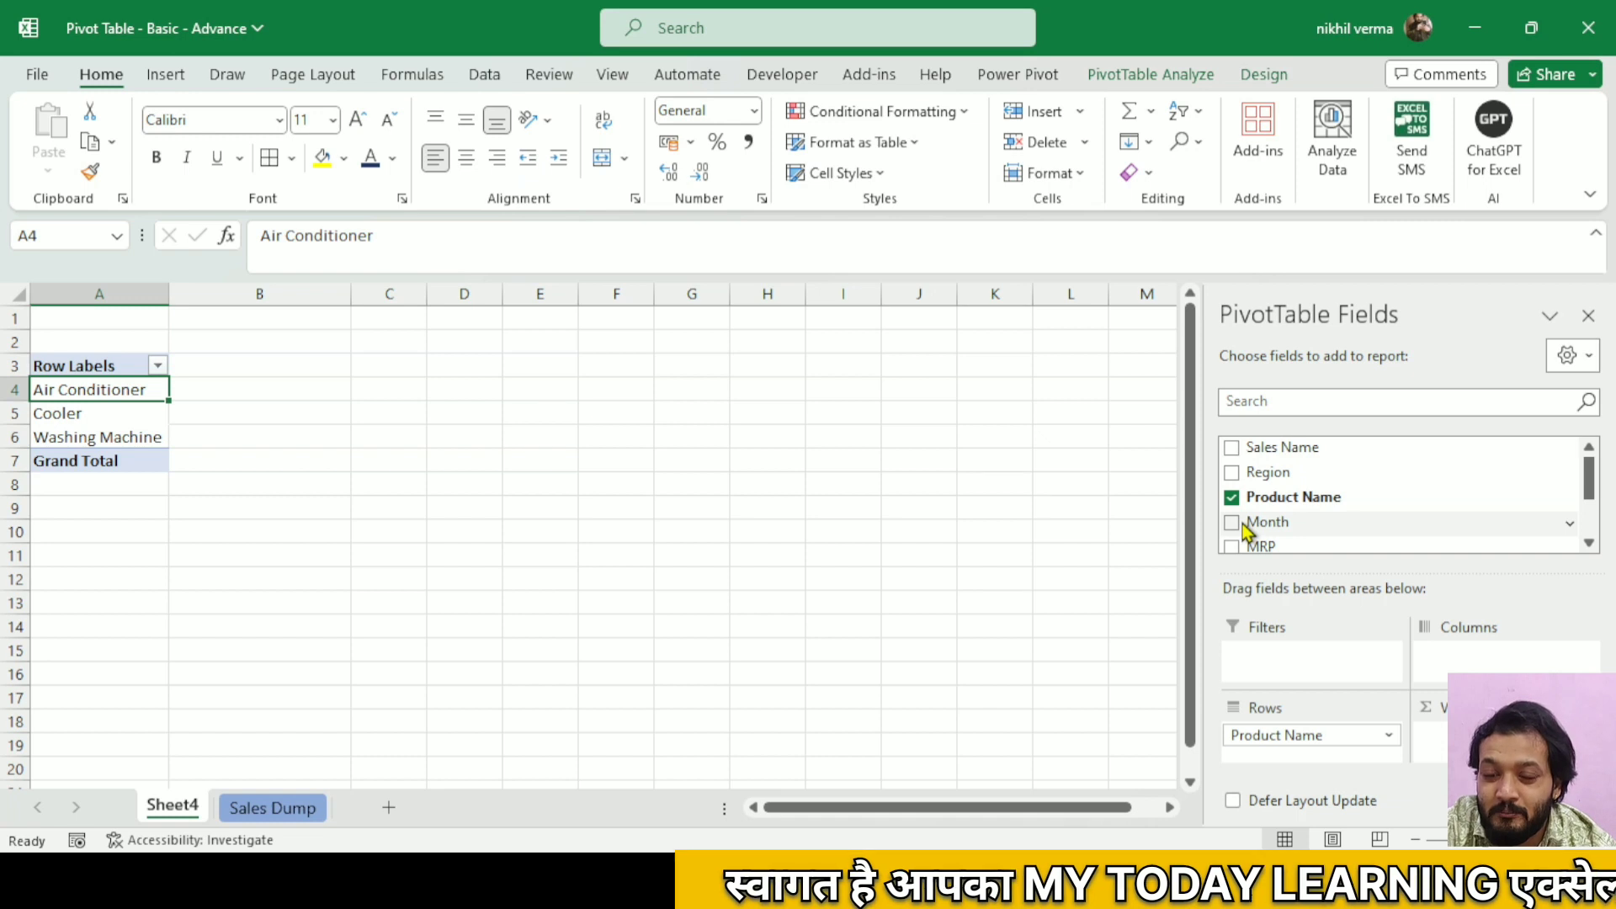
mouse_move(1244, 528)
mouse_down()
mouse_move(1287, 751)
mouse_move(1469, 650)
mouse_up()
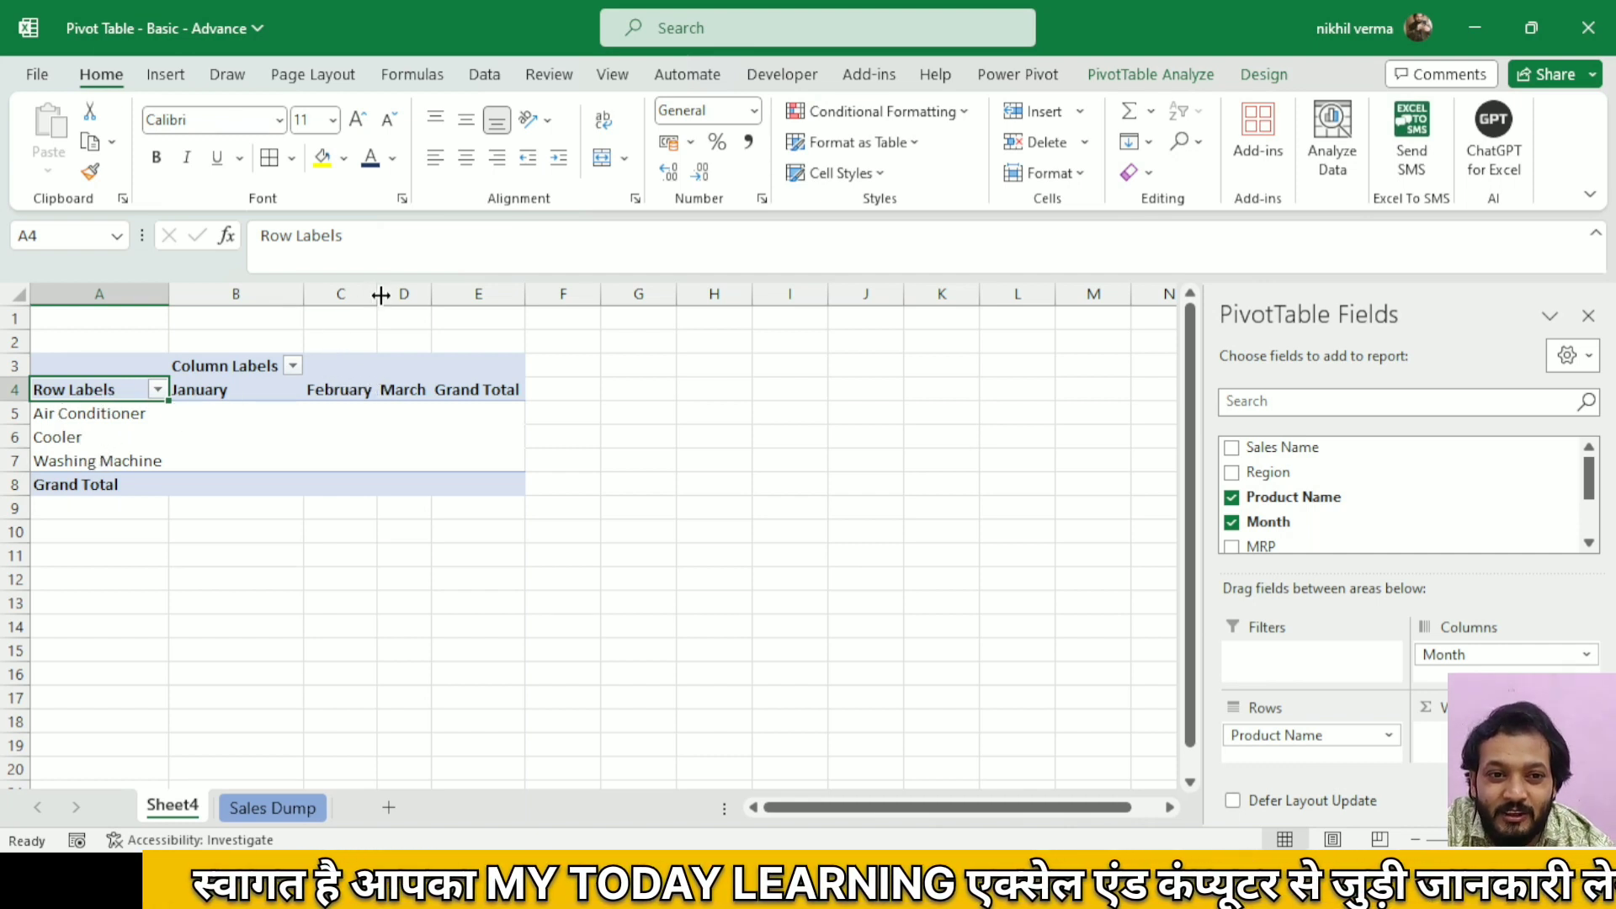
click(244, 389)
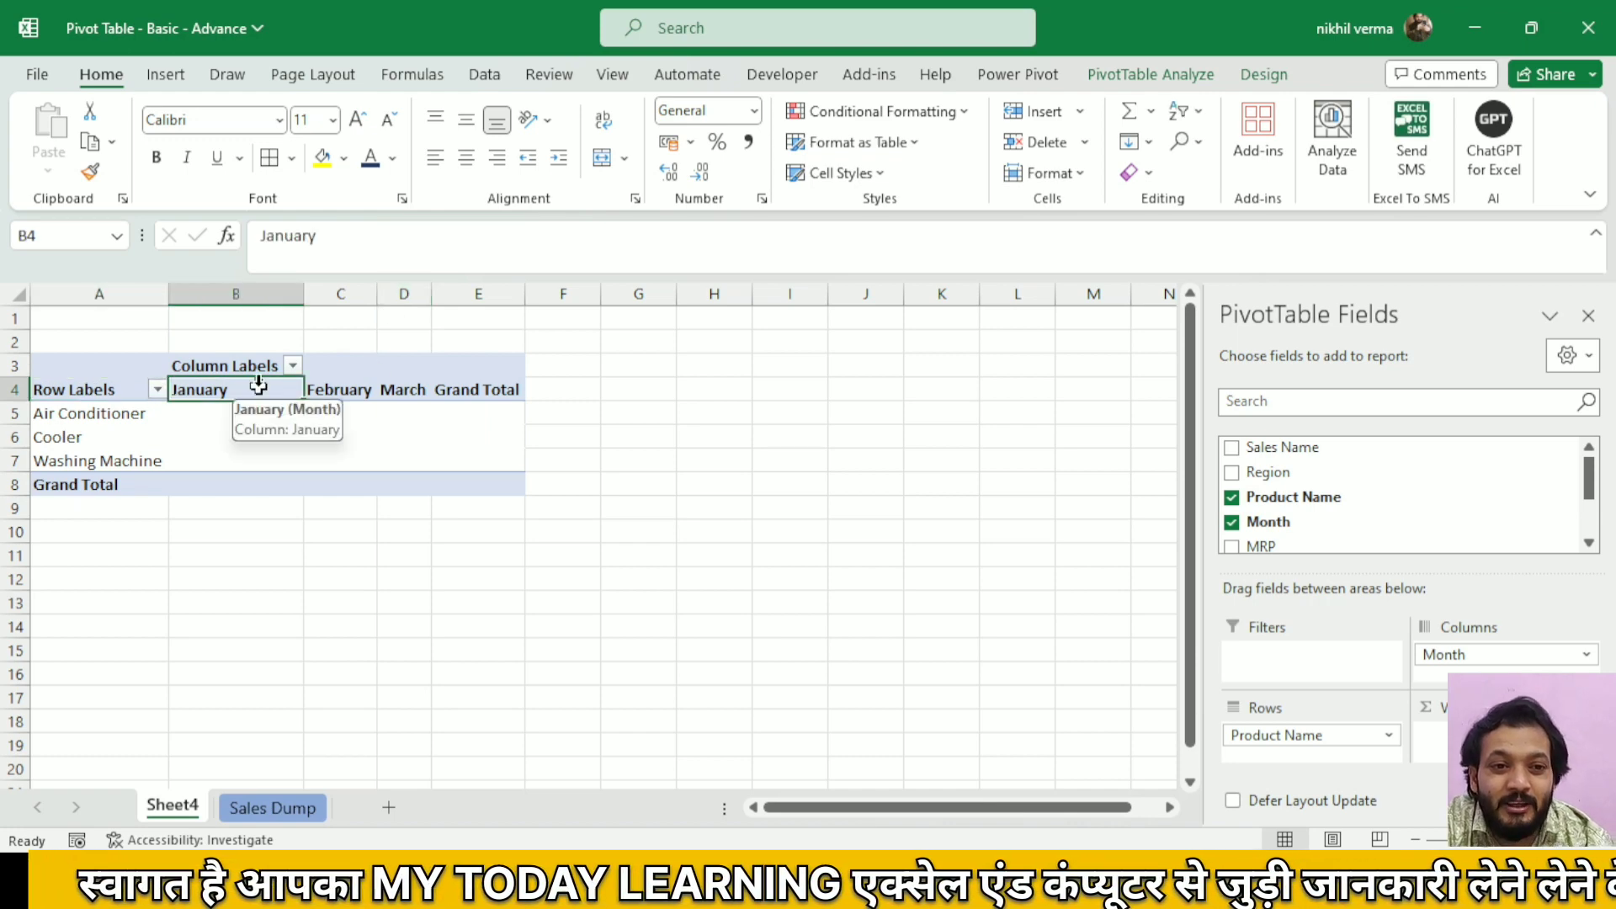
Centre the contents of columns A to E, which hold the PivotTable, horizontally.
drag(483, 313, 76, 787)
click(466, 158)
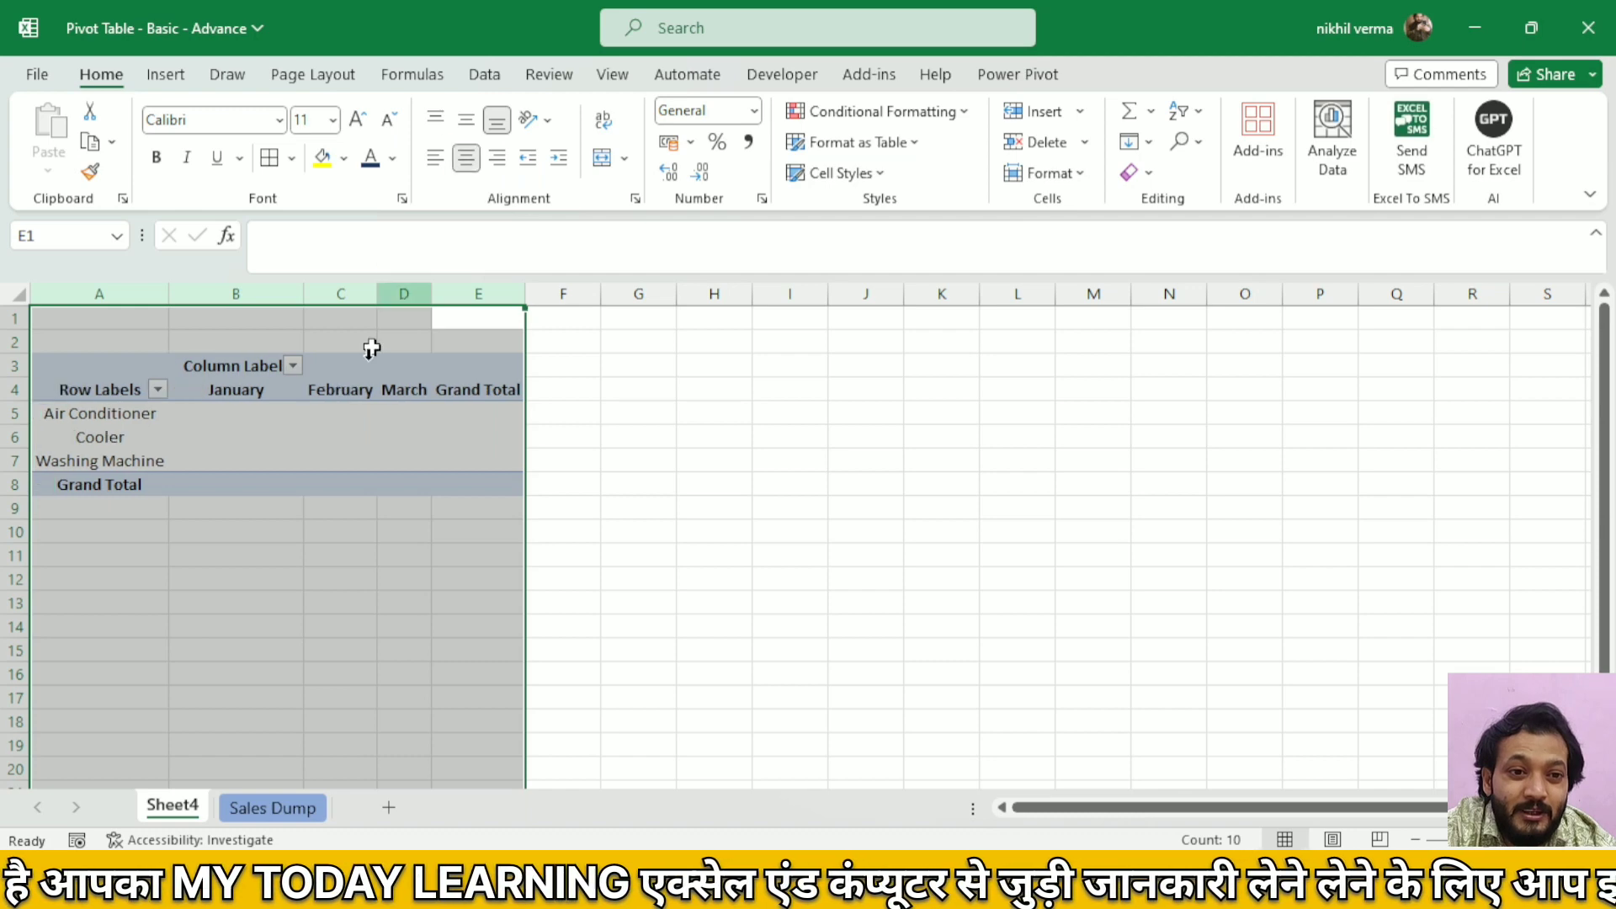
click(270, 433)
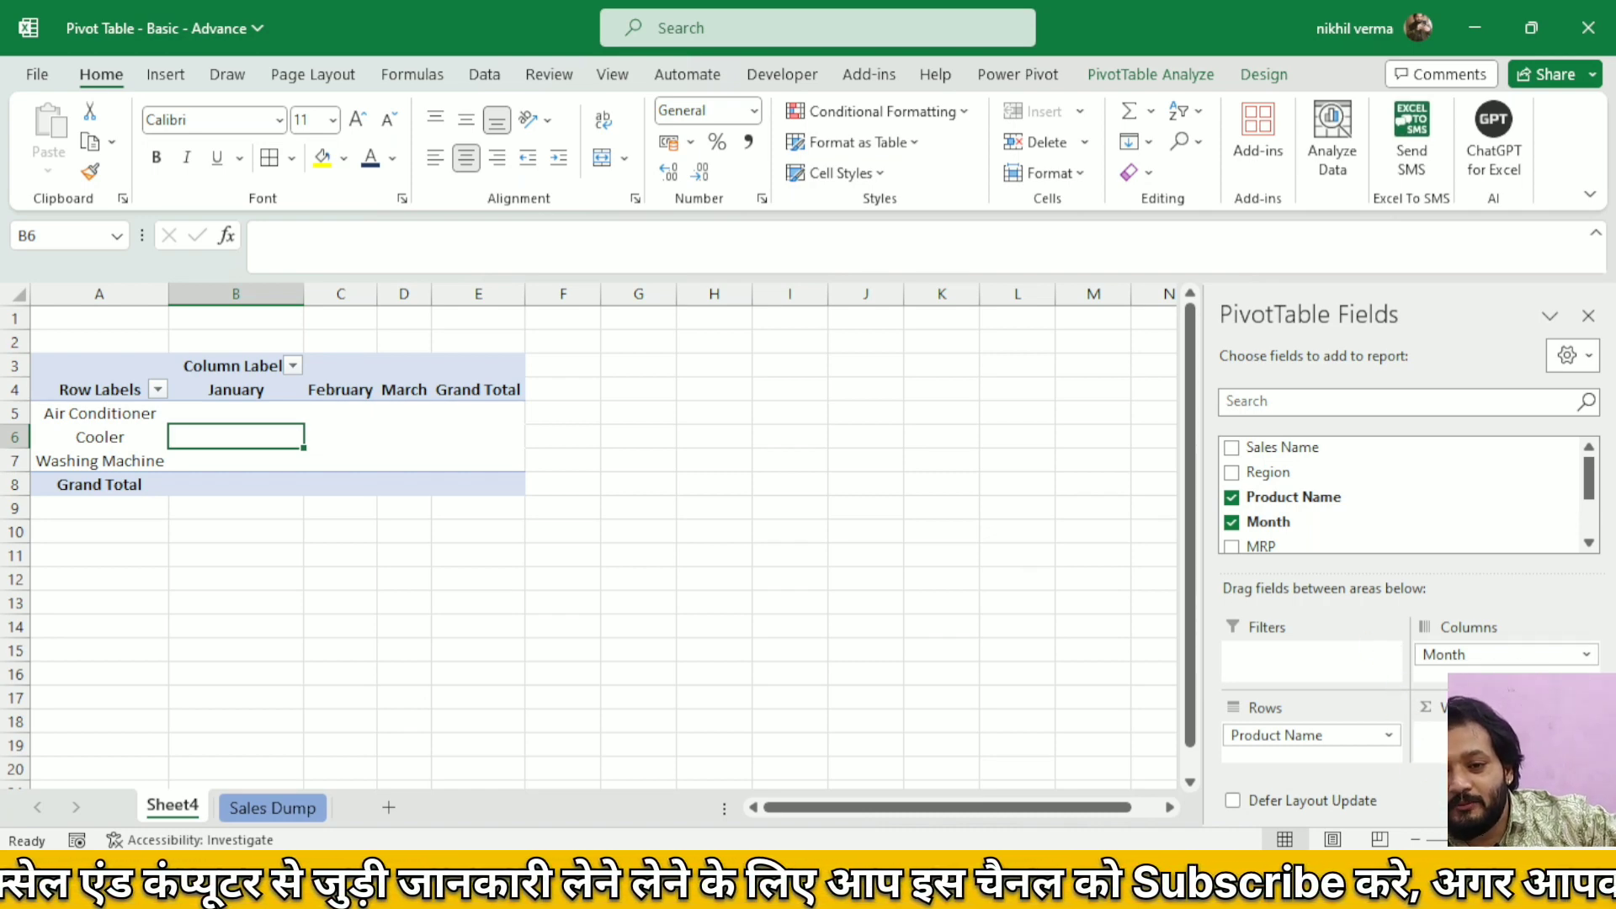
Add Total QTY to the PivotTable values and summarize it by Count.
click(1590, 543)
click(1591, 543)
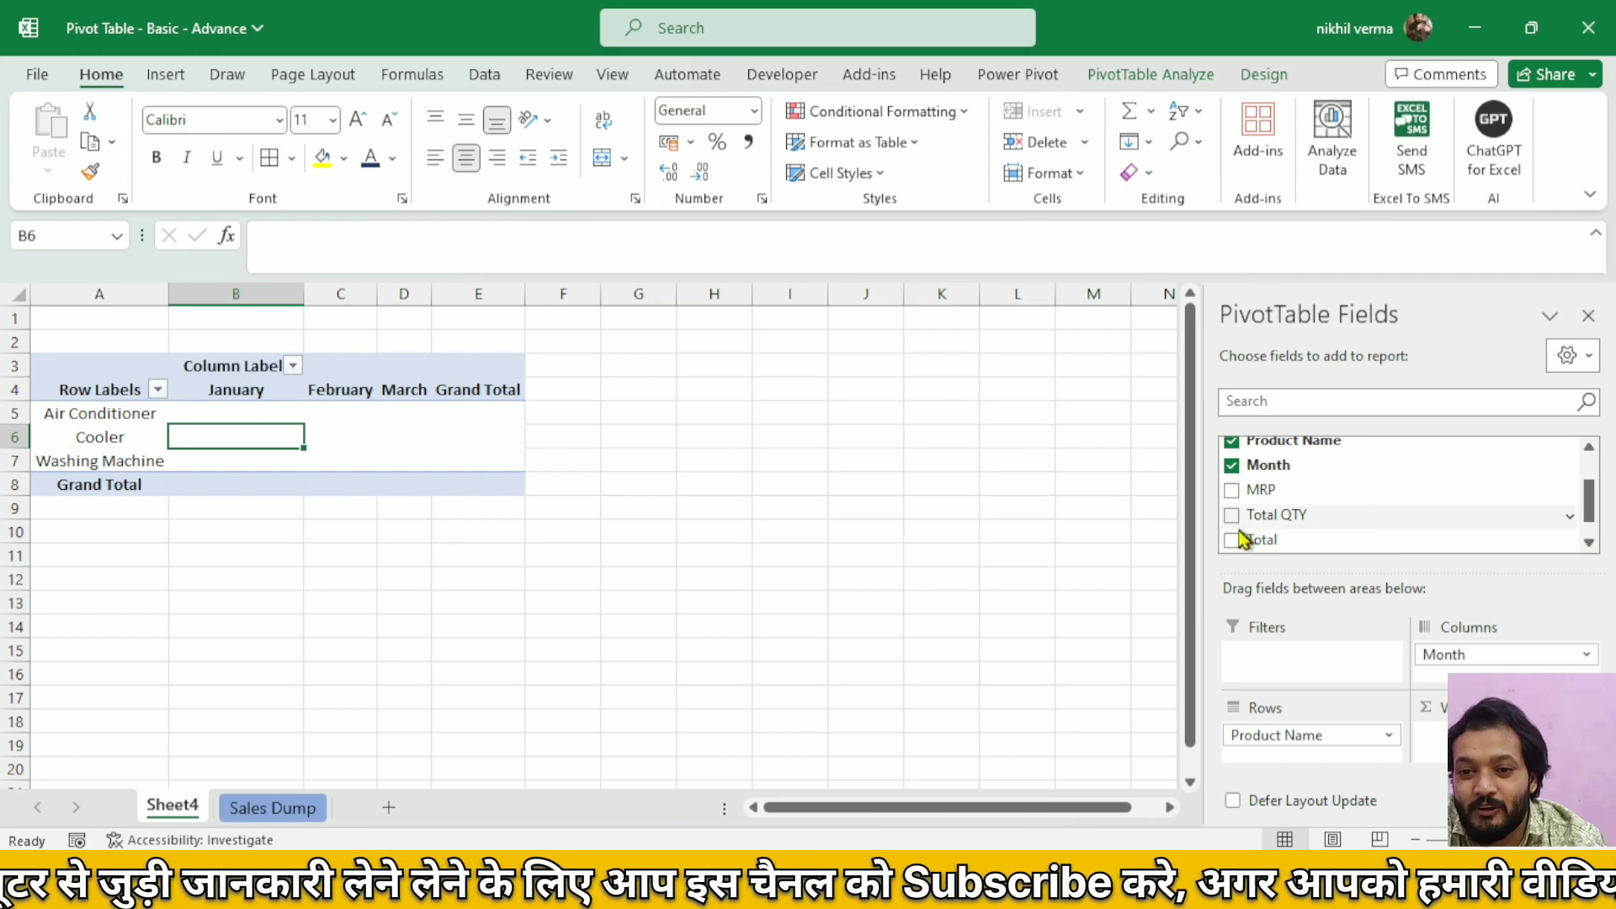
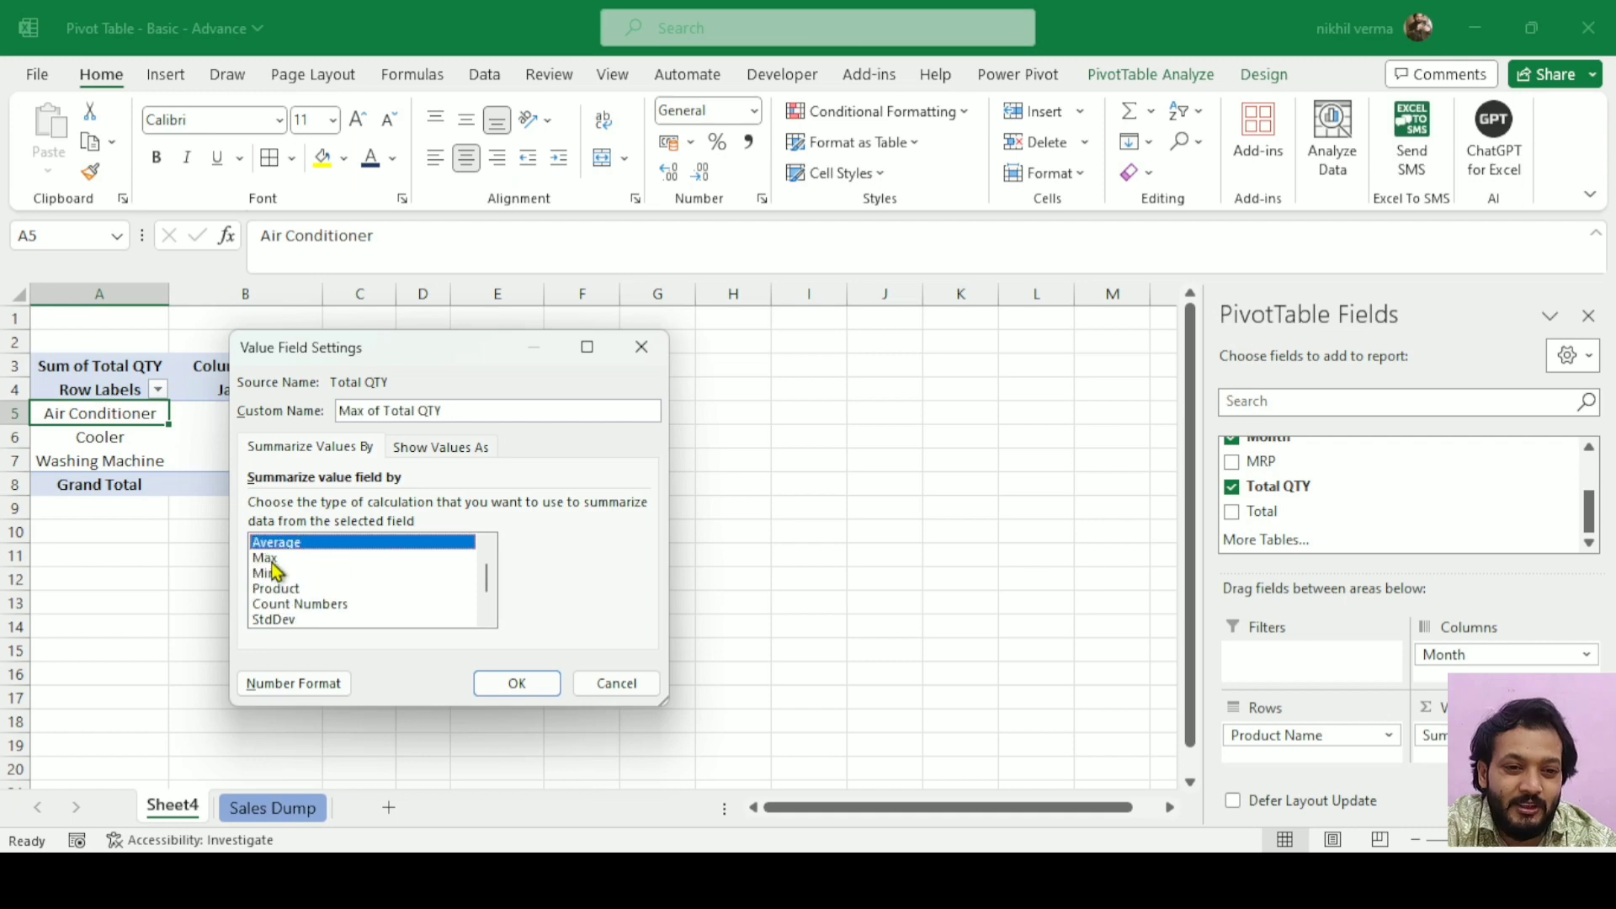
click(274, 560)
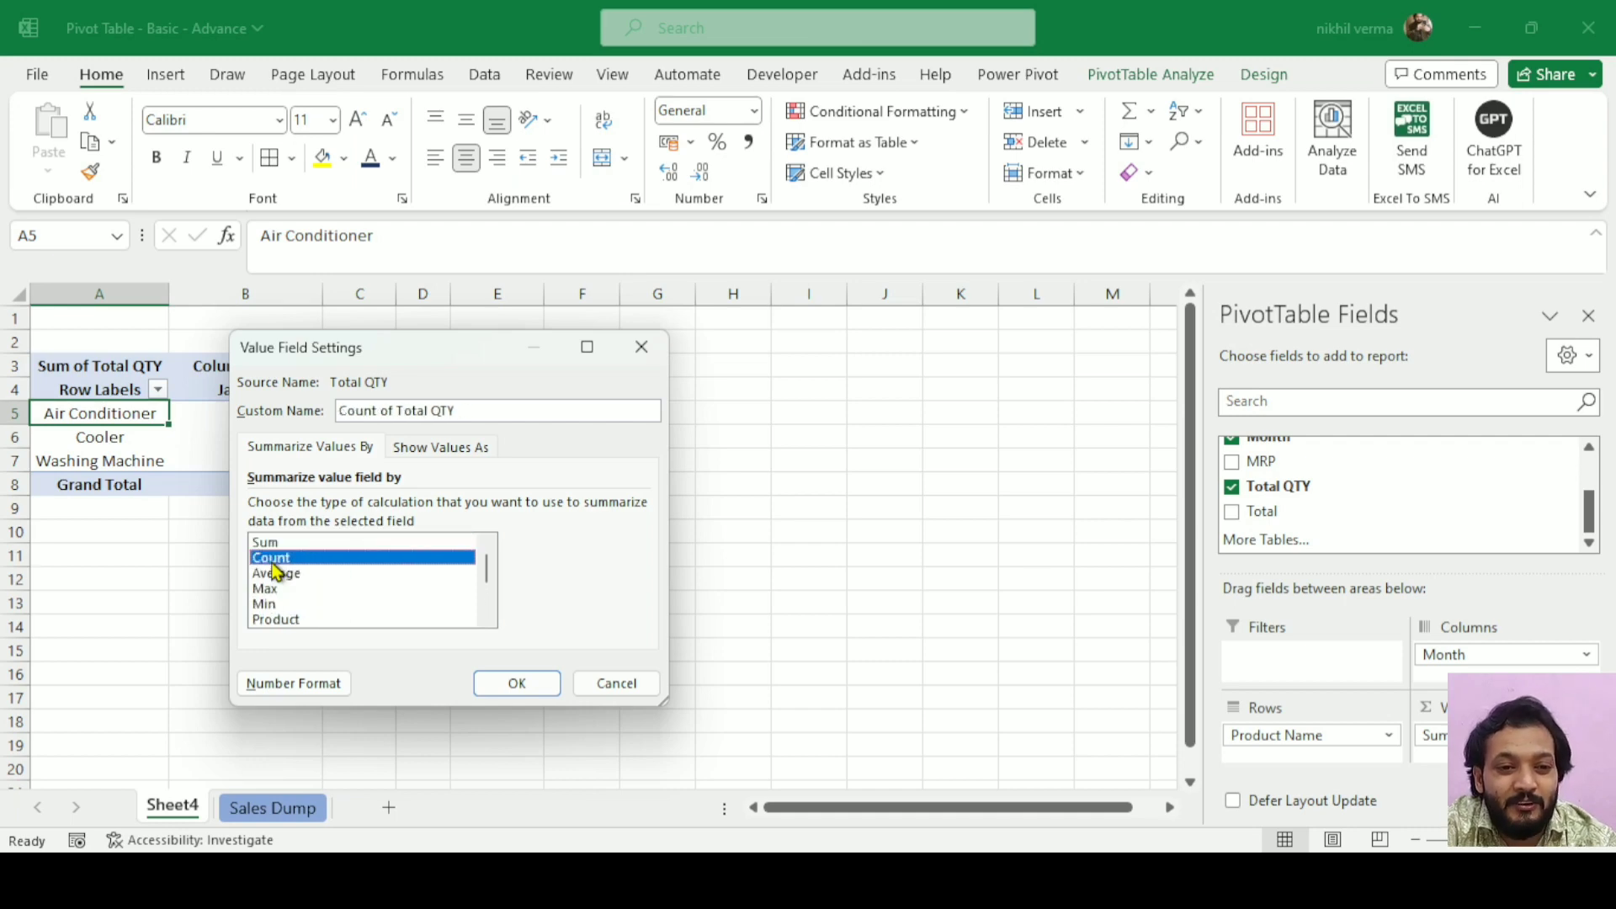
double_click(266, 559)
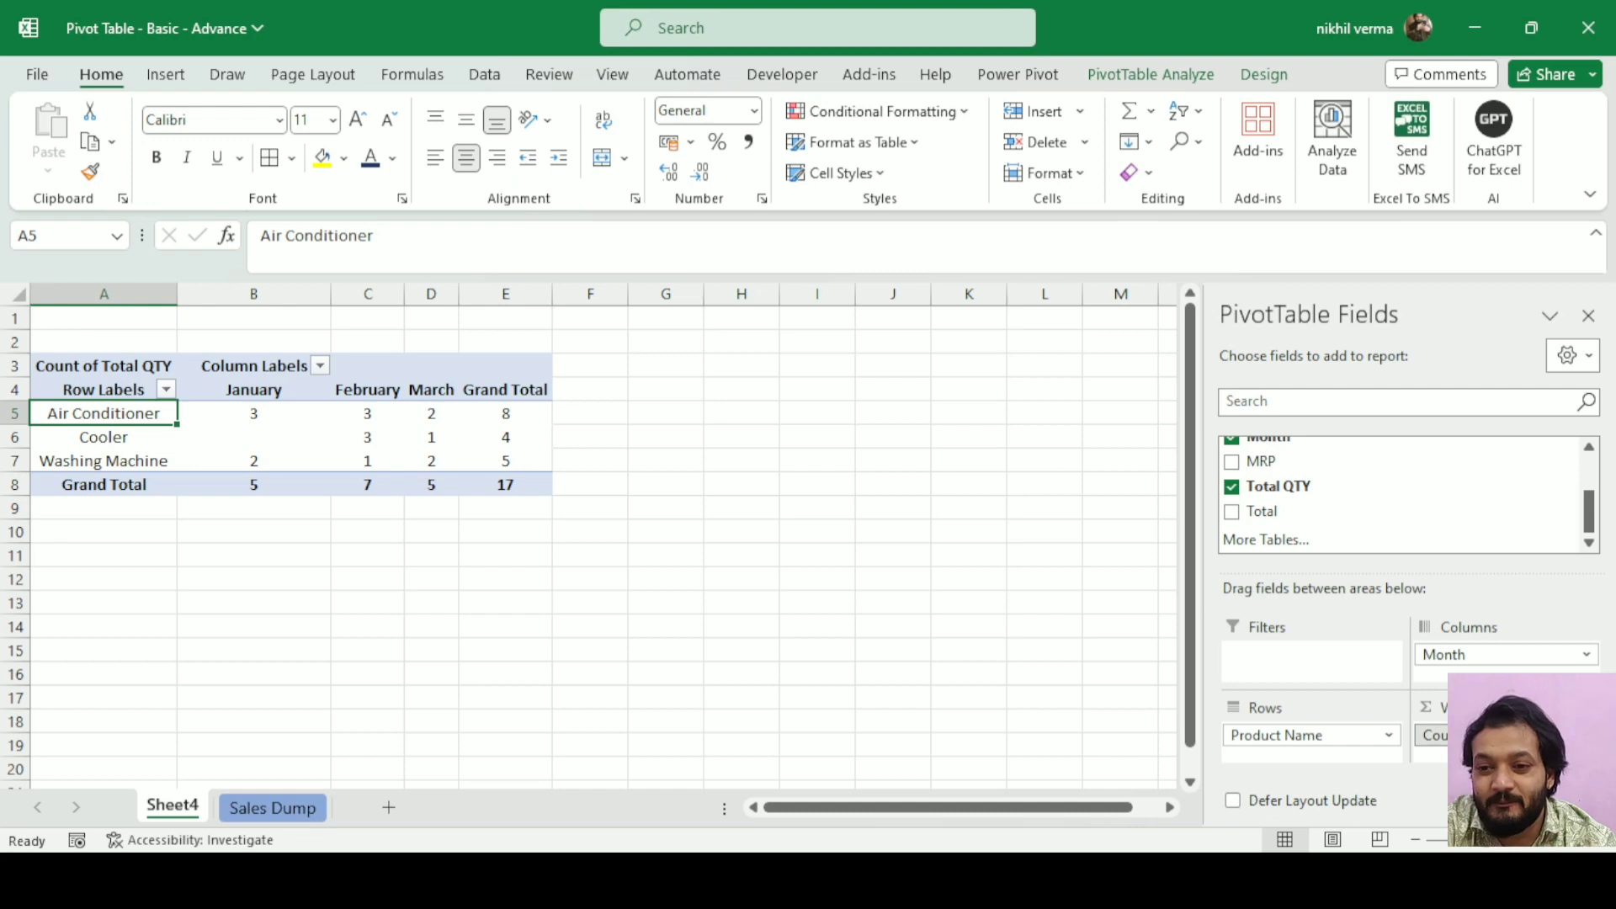
Change the Total QTY value field's calculation to Sum.
click(1507, 734)
click(1469, 707)
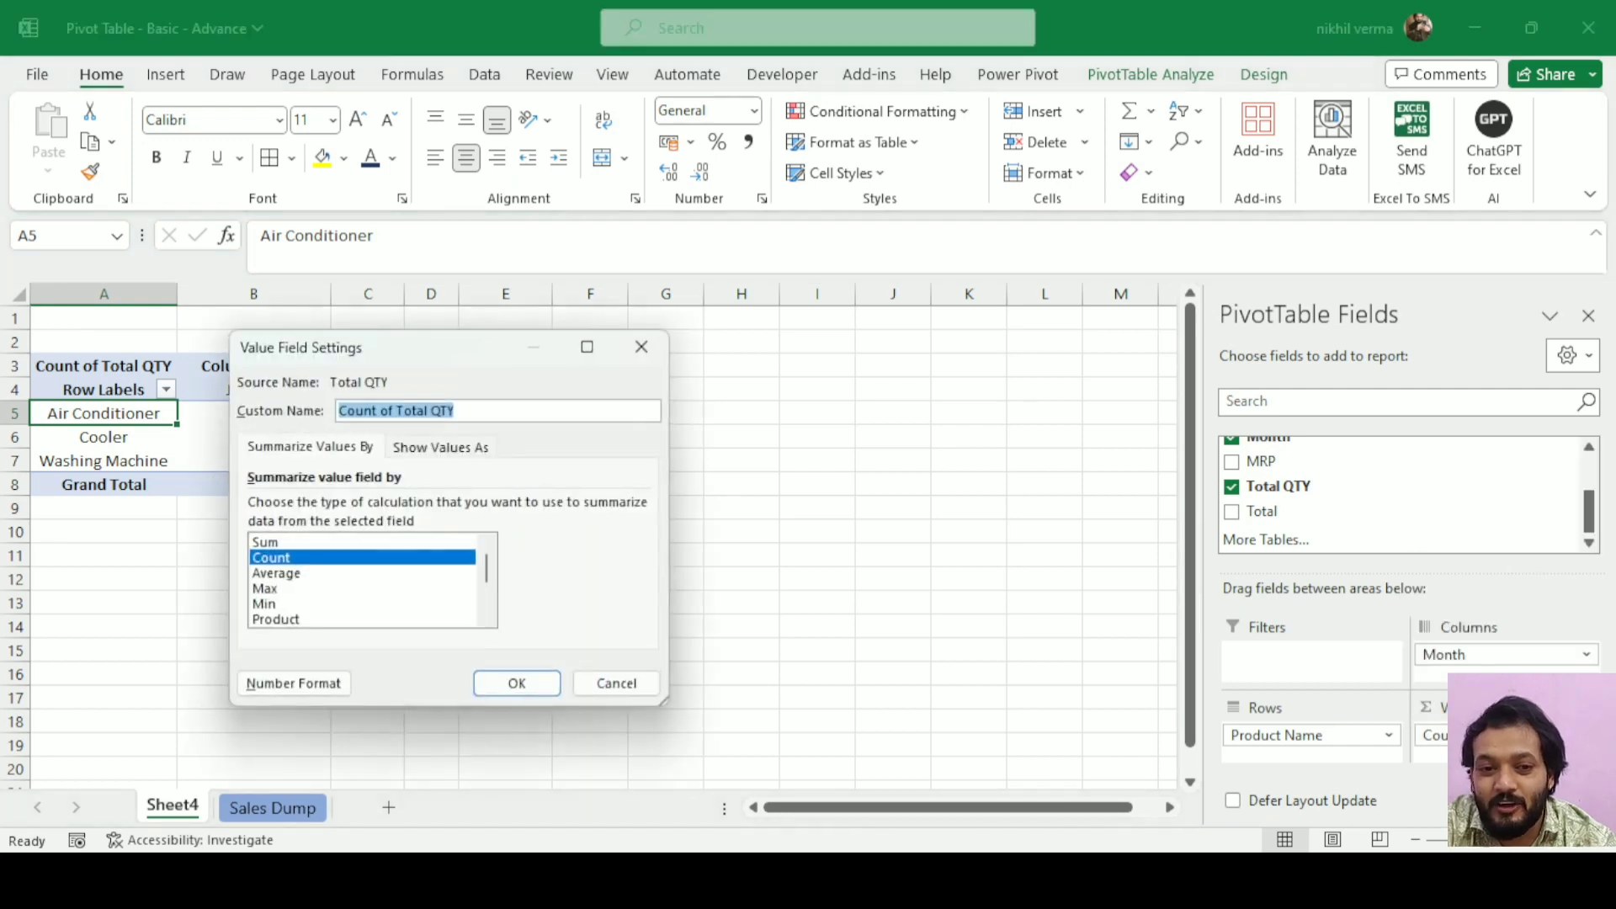
click(286, 543)
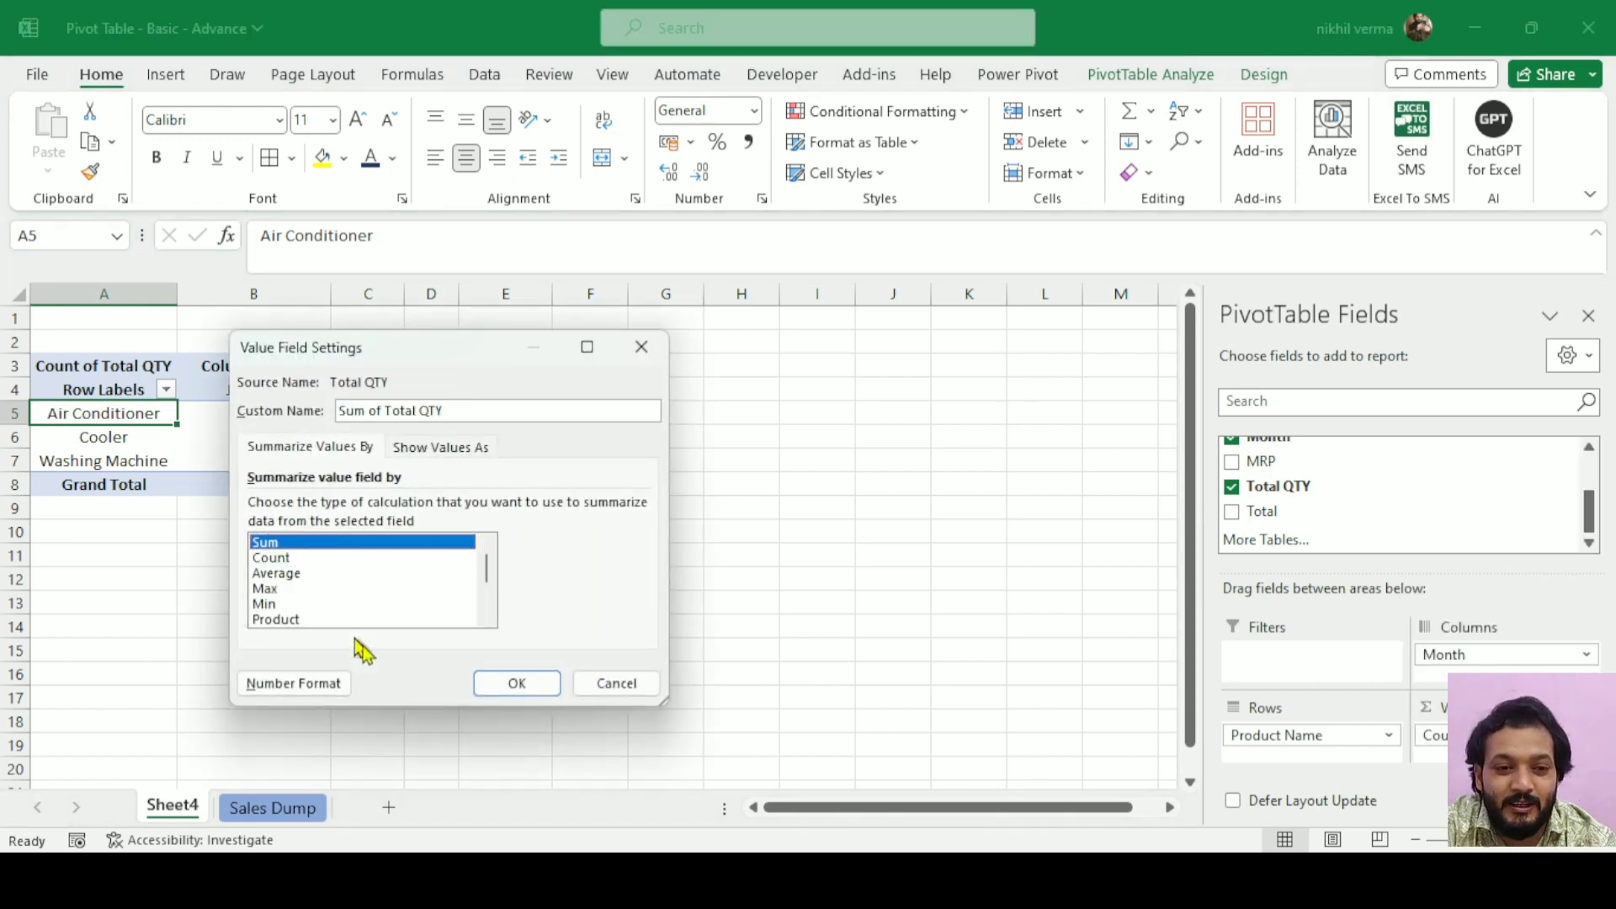
click(543, 693)
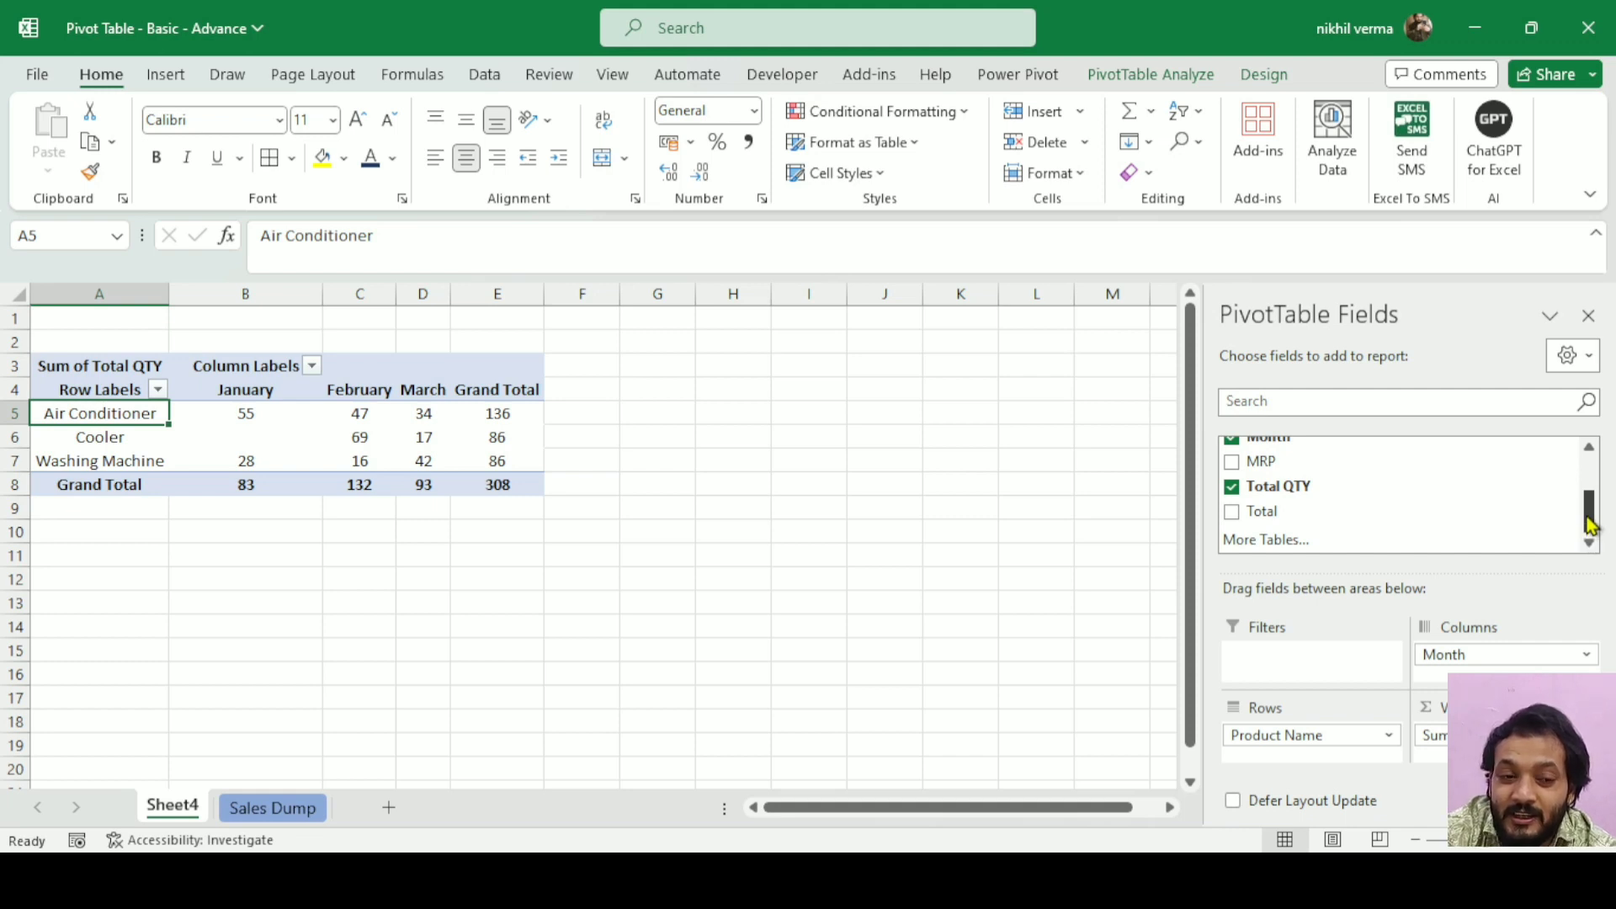
Remove the Total QTY field from the PivotTable values.
scroll(1532, 508, up, 2)
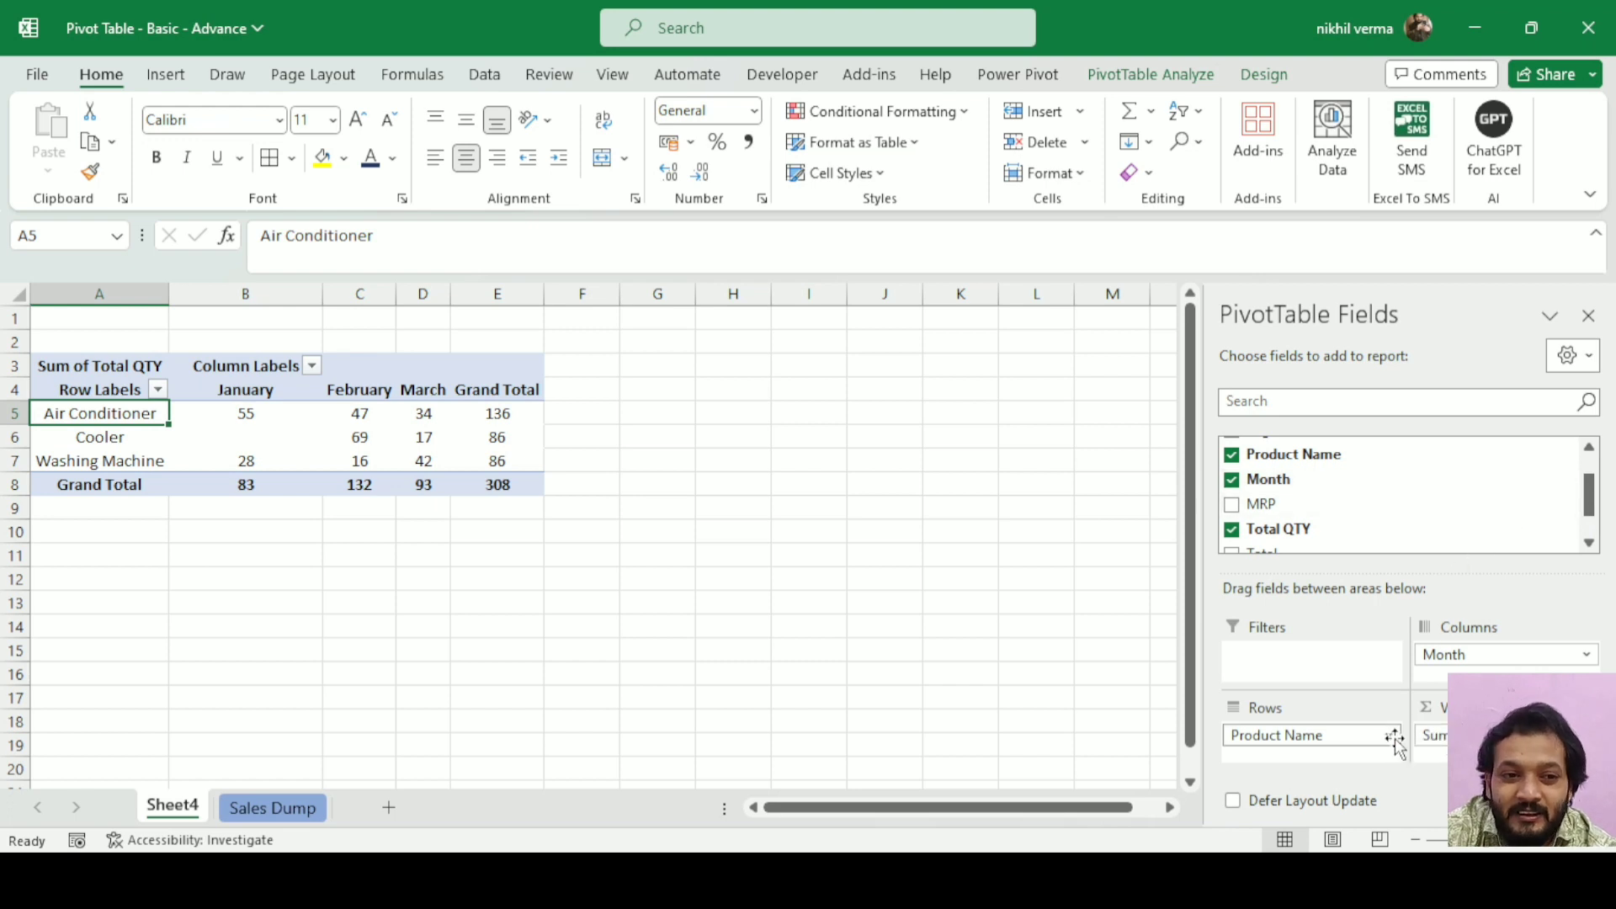
drag(1394, 745, 234, 415)
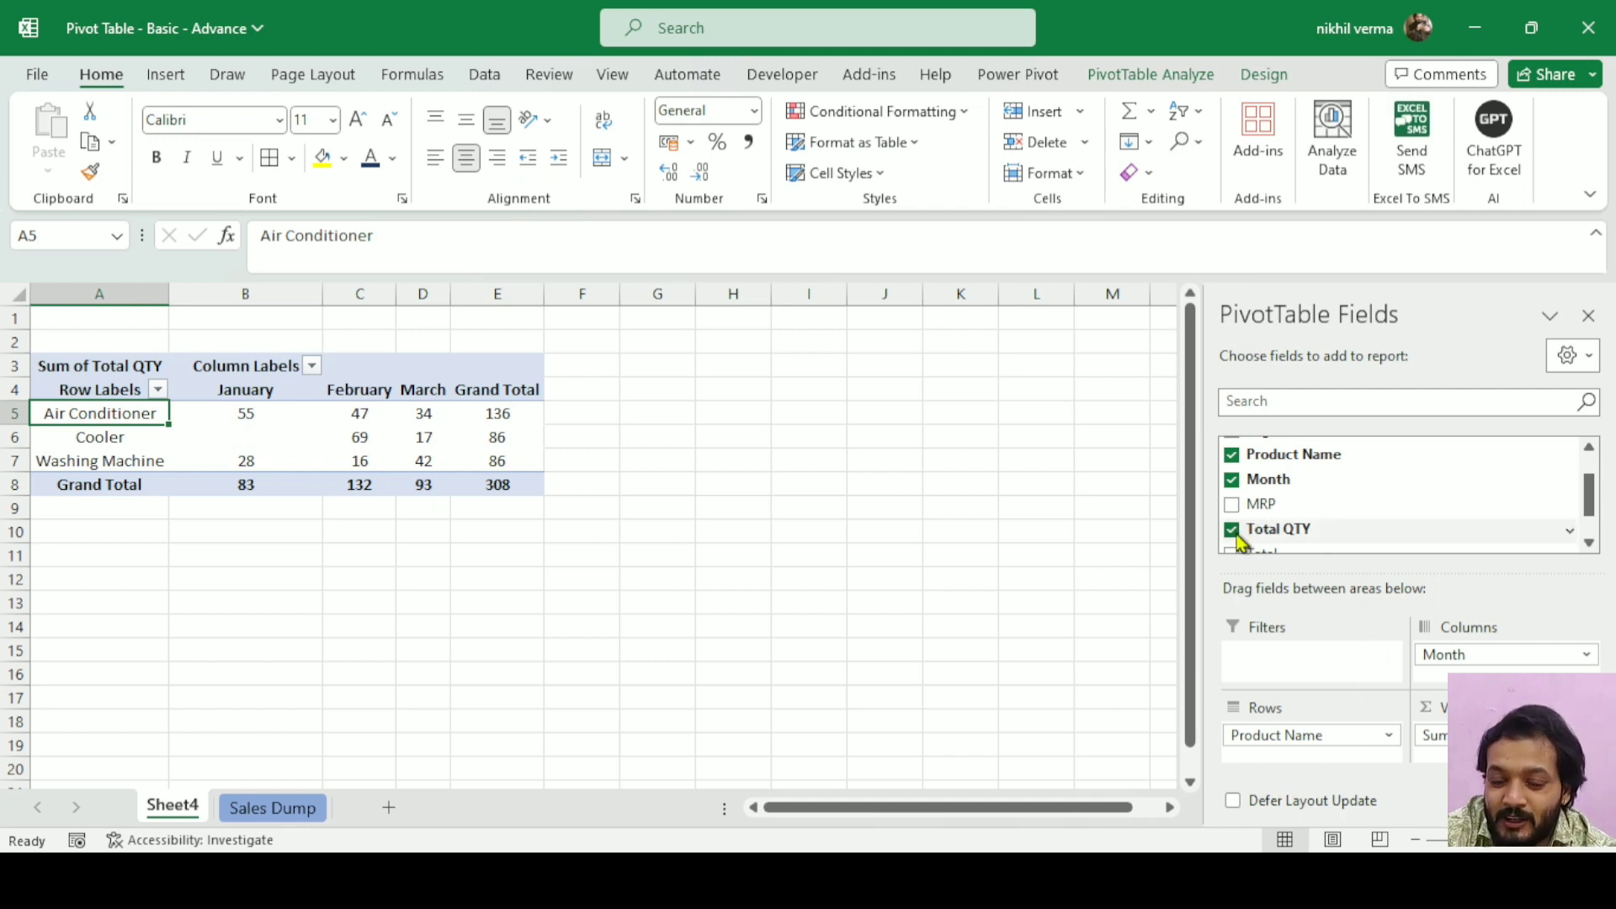
click(1515, 736)
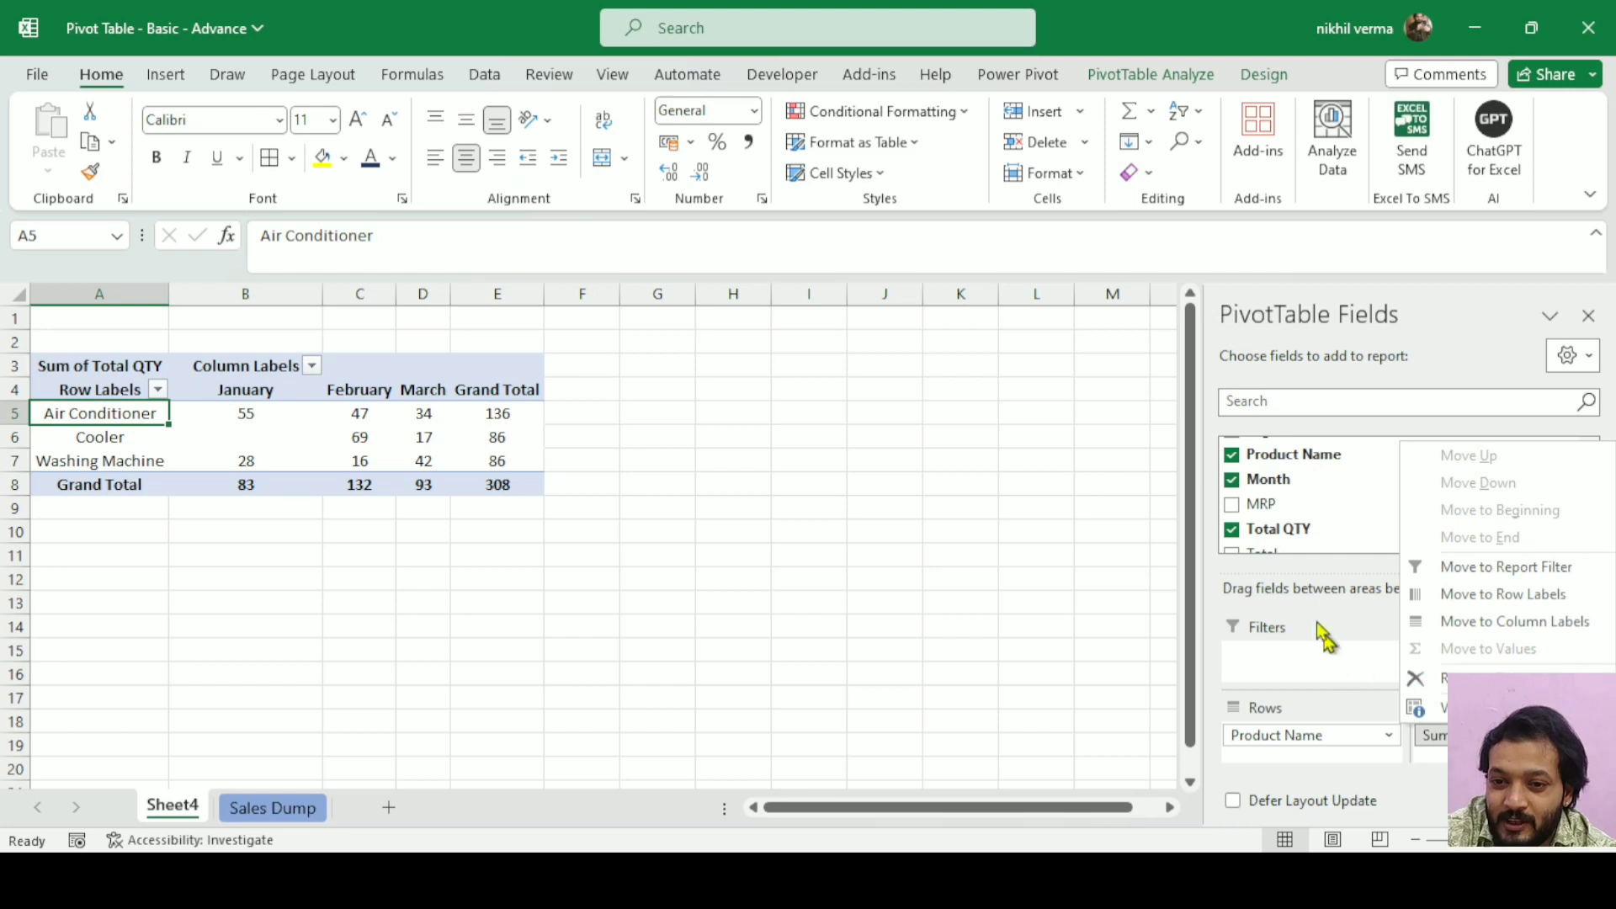
click(1234, 538)
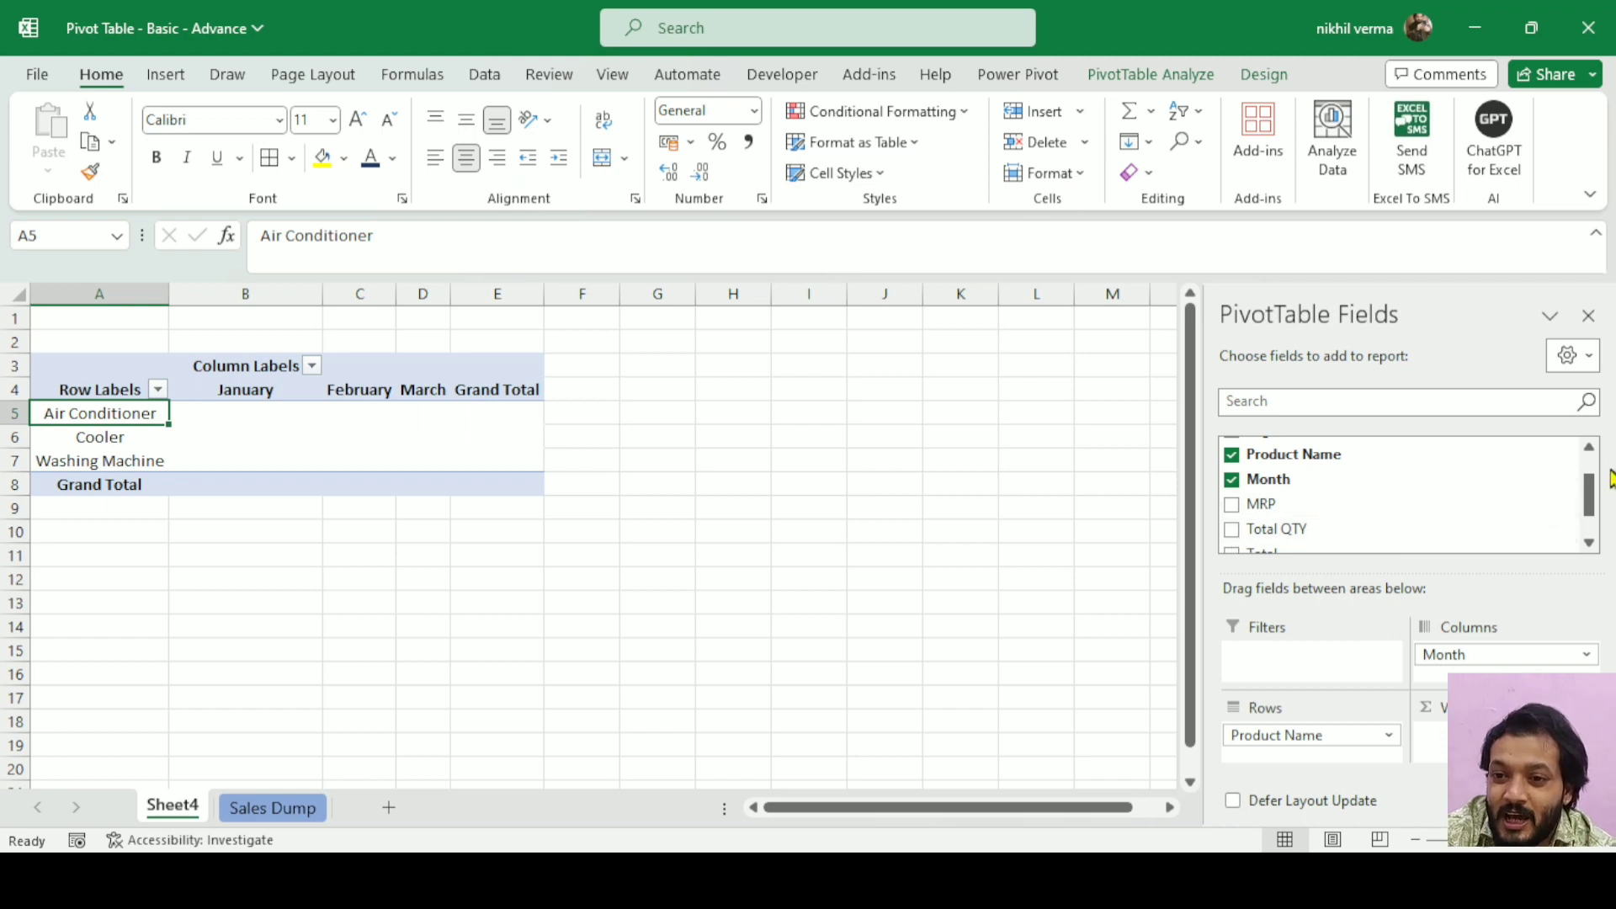
Add the Sales Name field to the PivotTable values to count sales entries per product and month.
drag(1592, 499, 1592, 482)
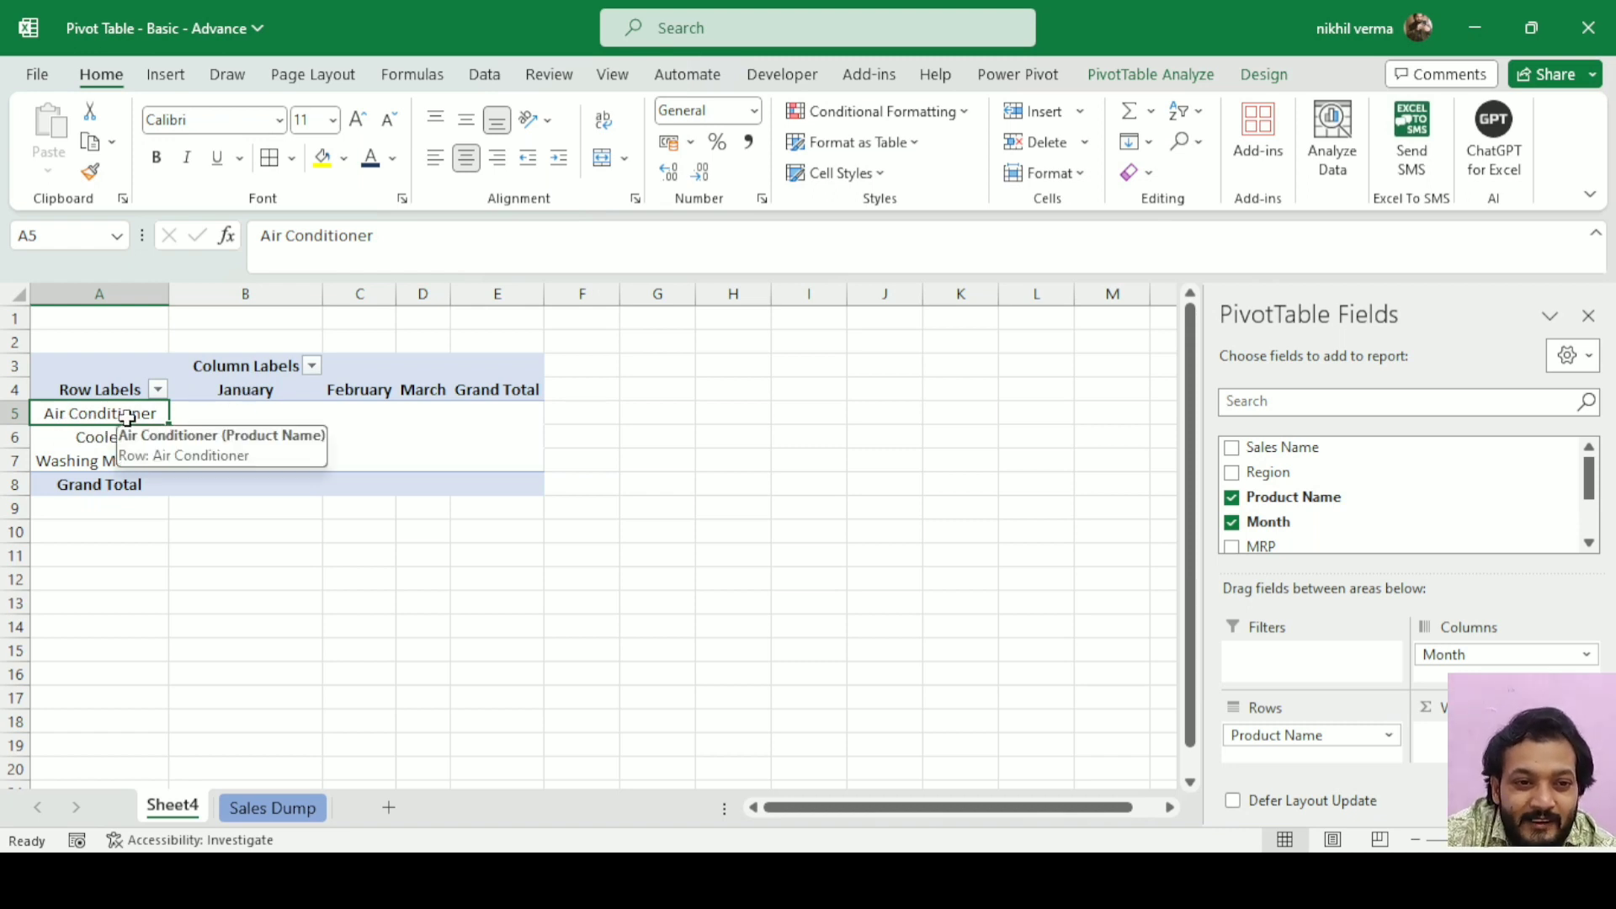
click(226, 421)
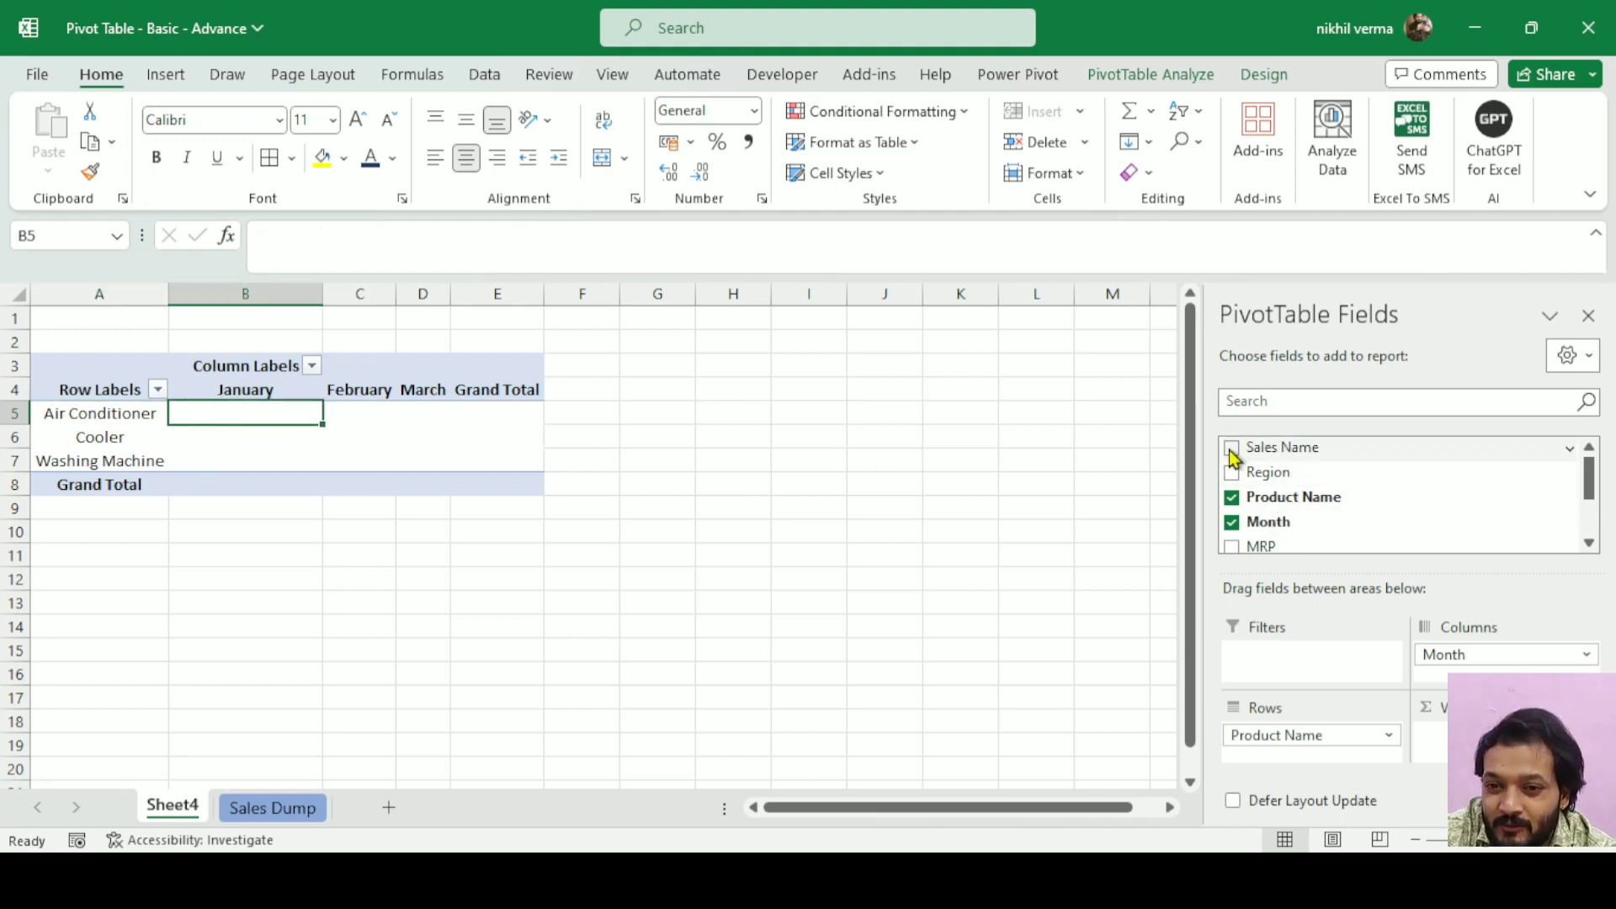
drag(1231, 457, 1468, 732)
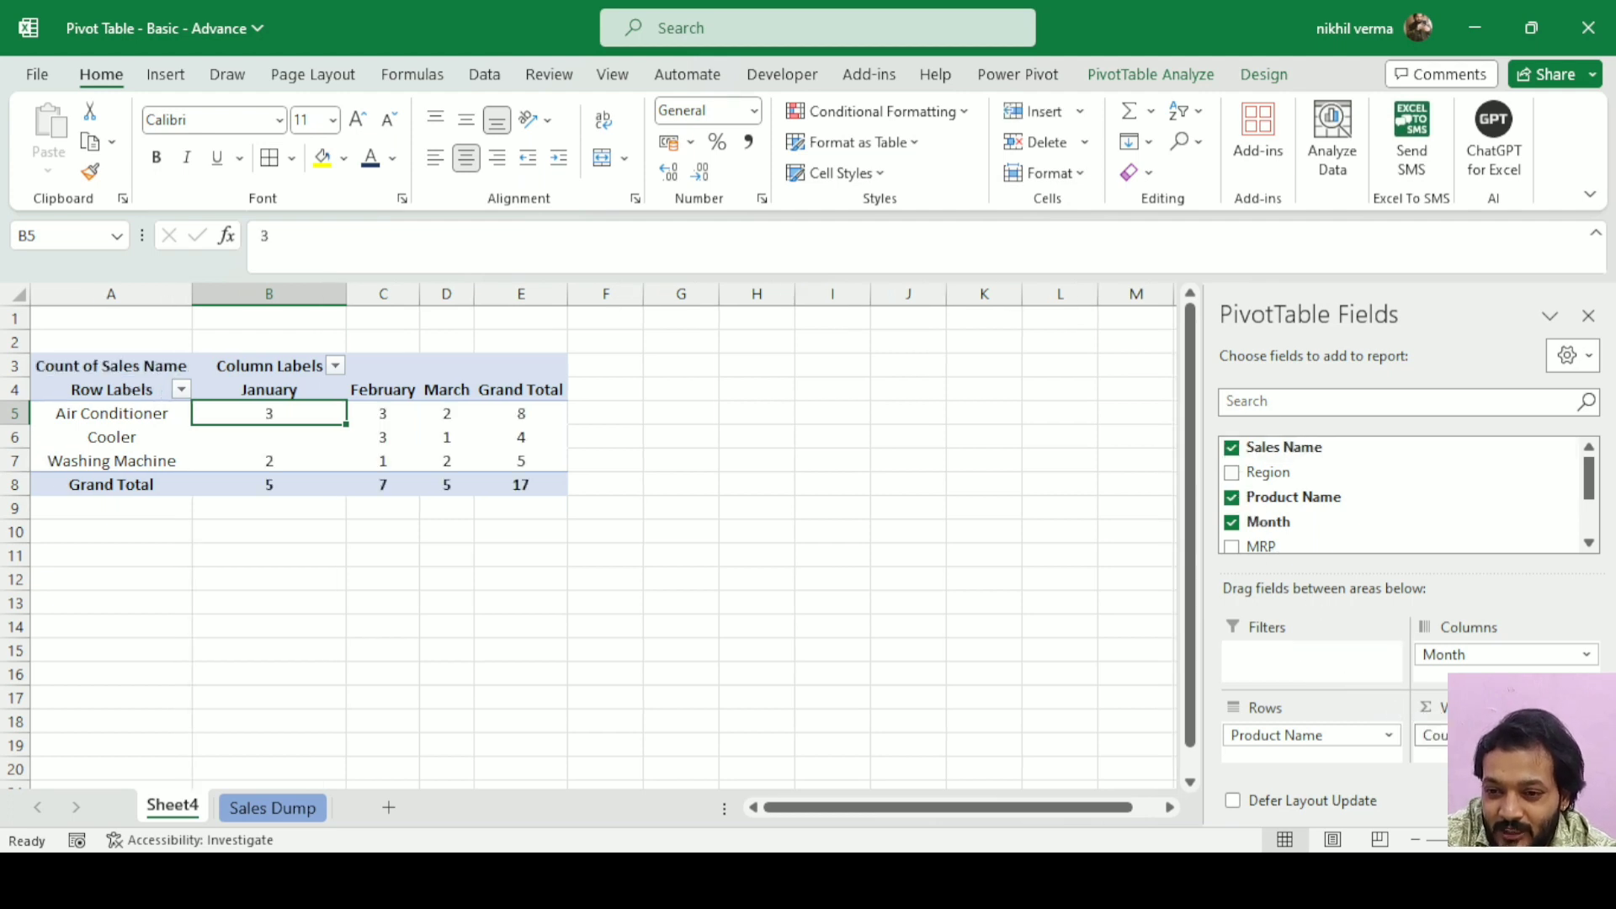
click(1469, 735)
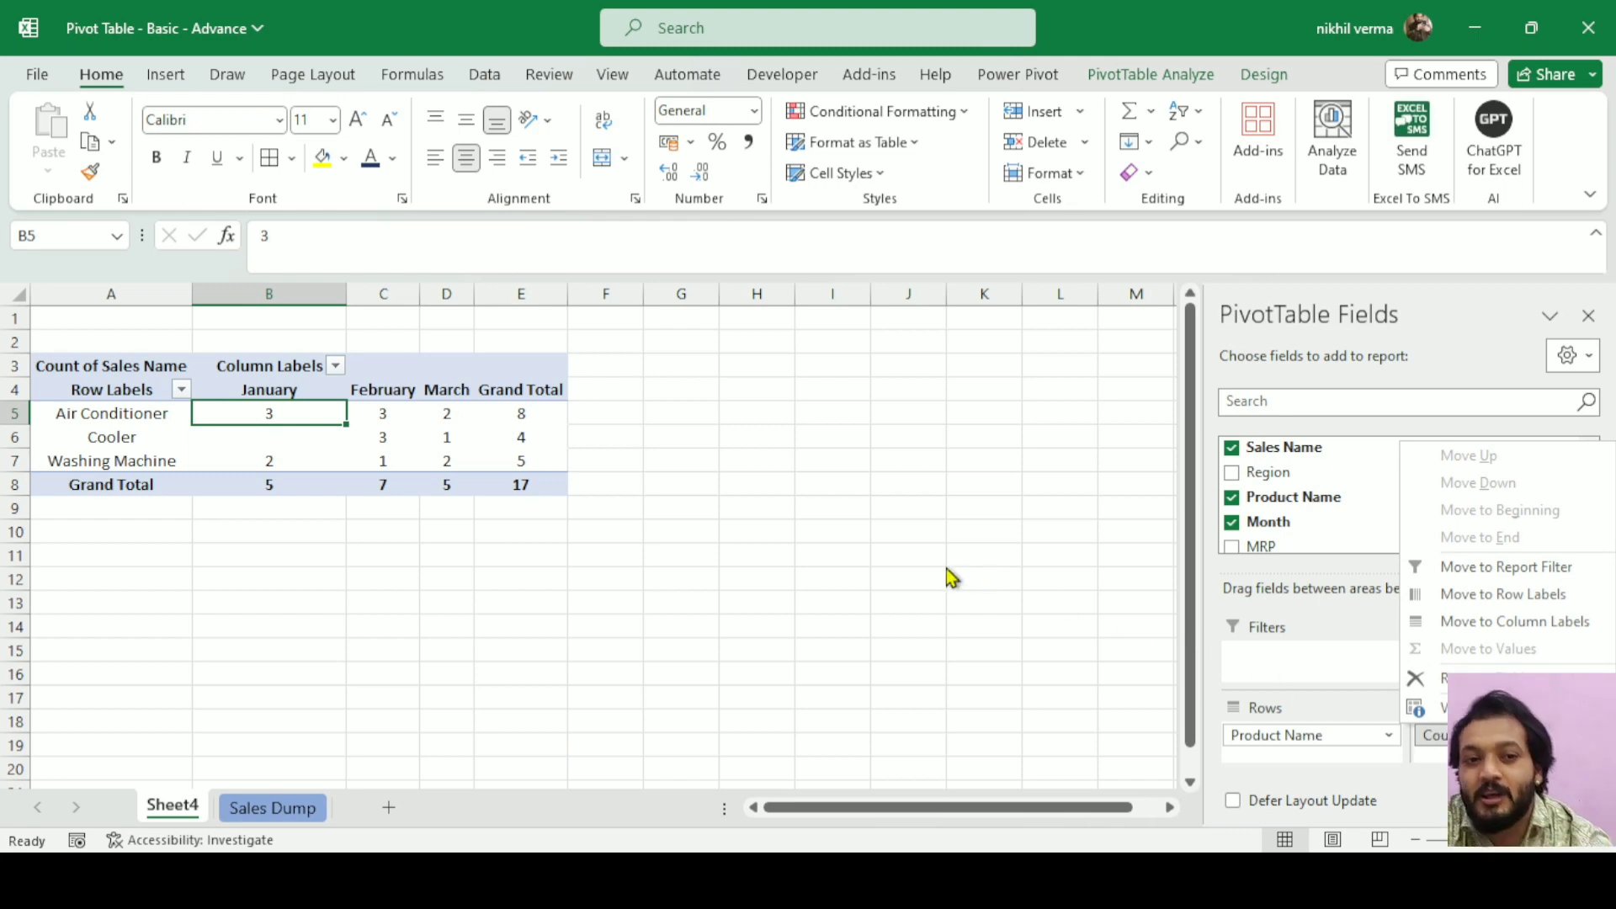
click(412, 414)
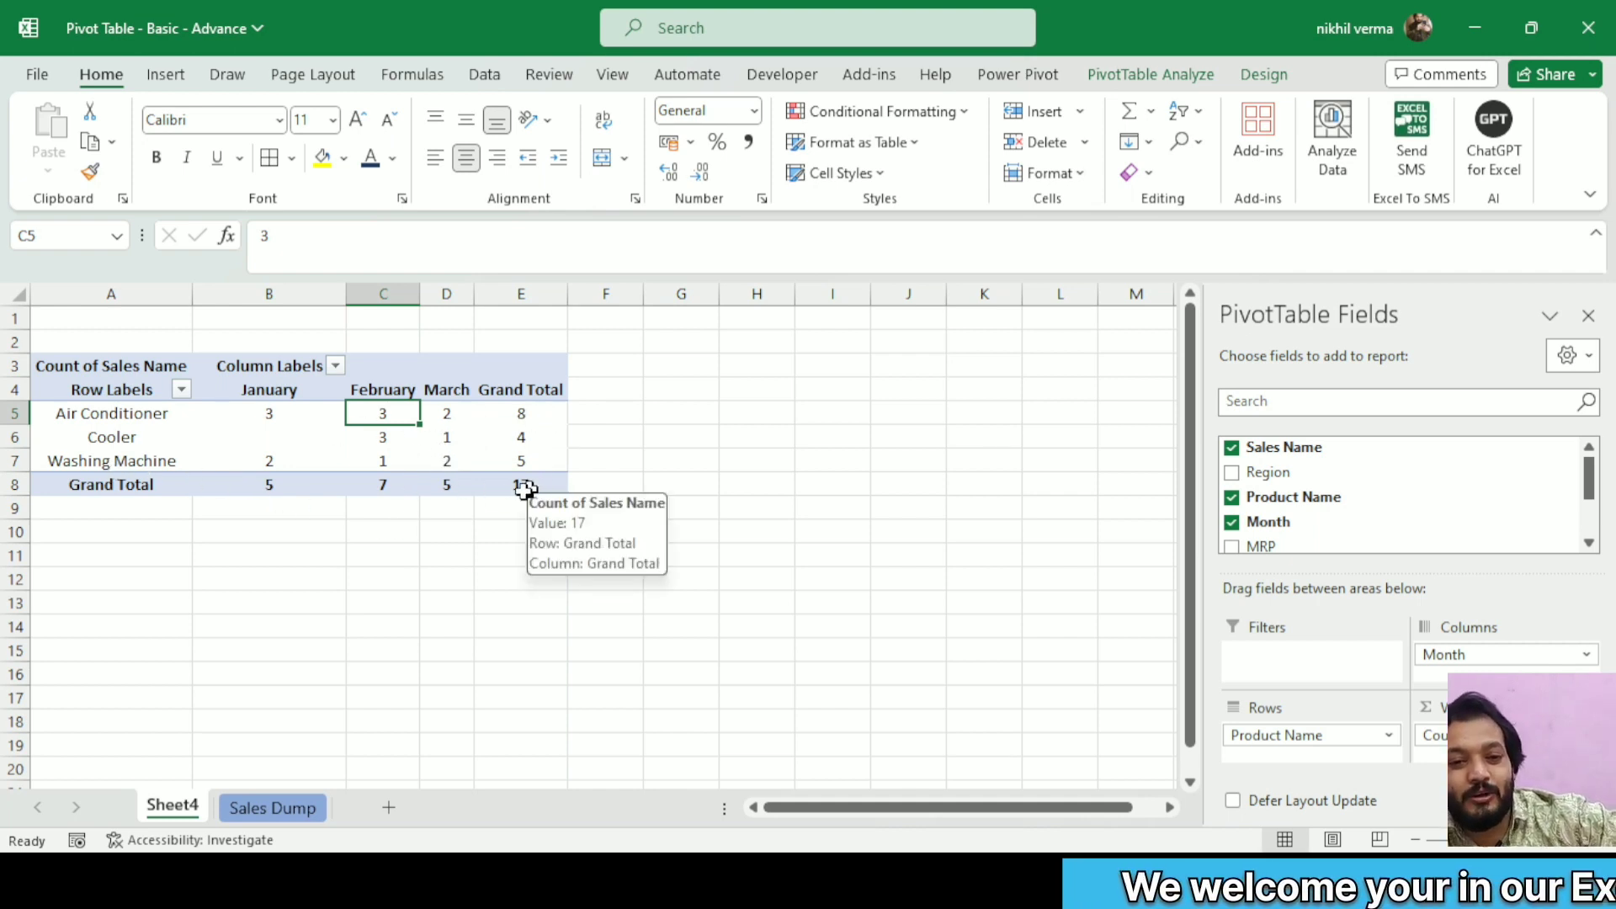
Check the number of Product Name entries on the Sales Dump sheet and return to Sheet4.
click(269, 823)
click(383, 515)
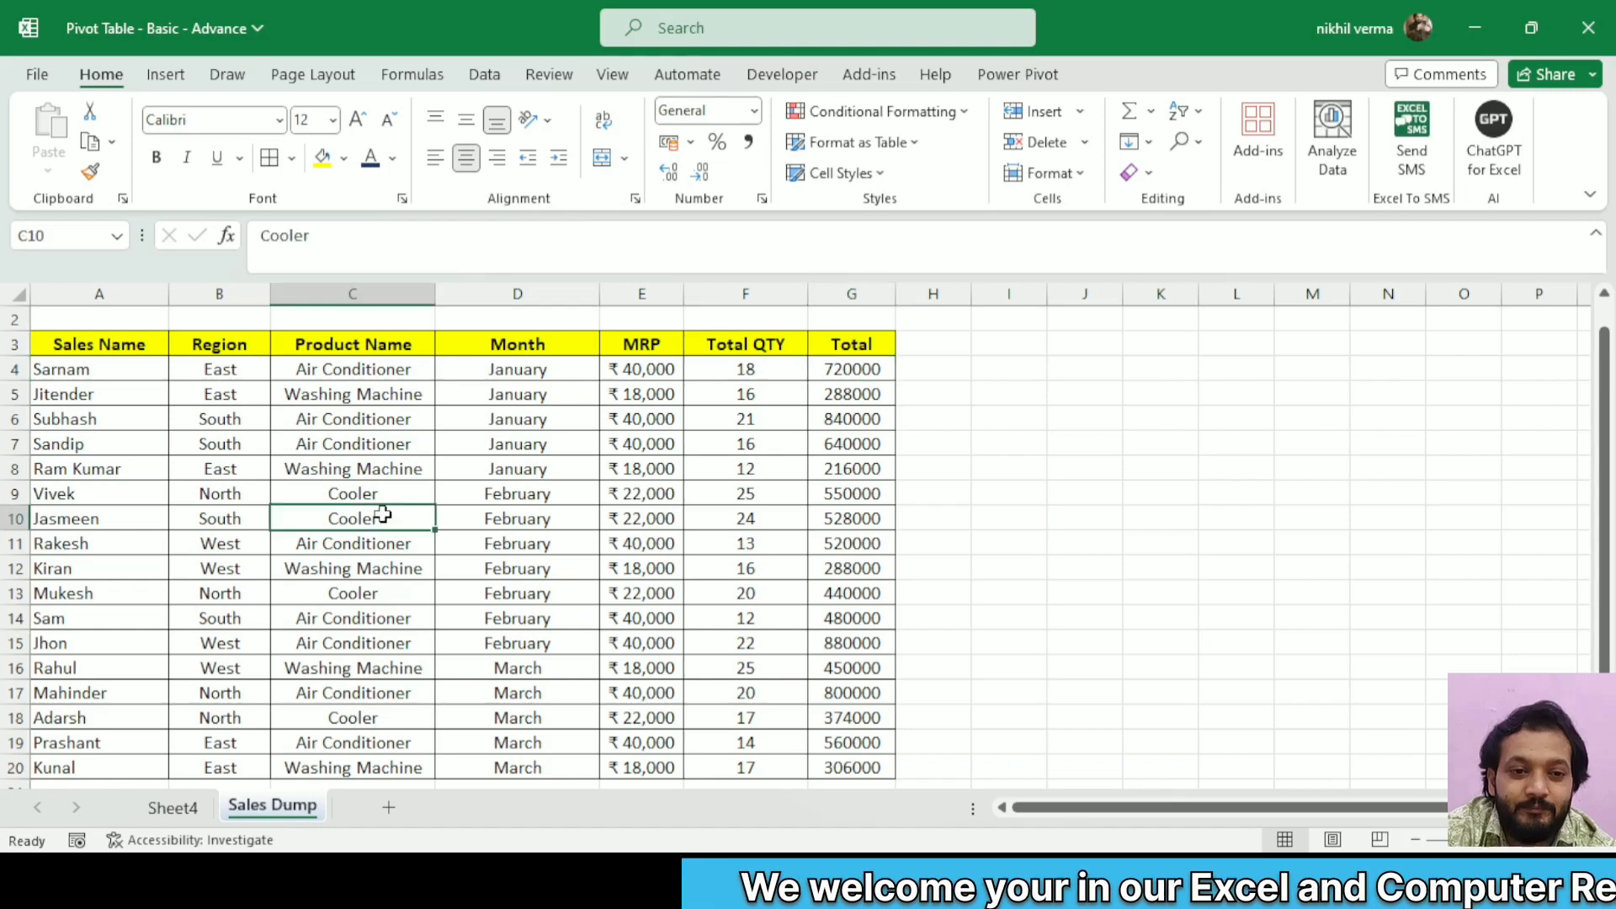
key(ctrl+Up)
key(Down)
key(ctrl+shift+Down)
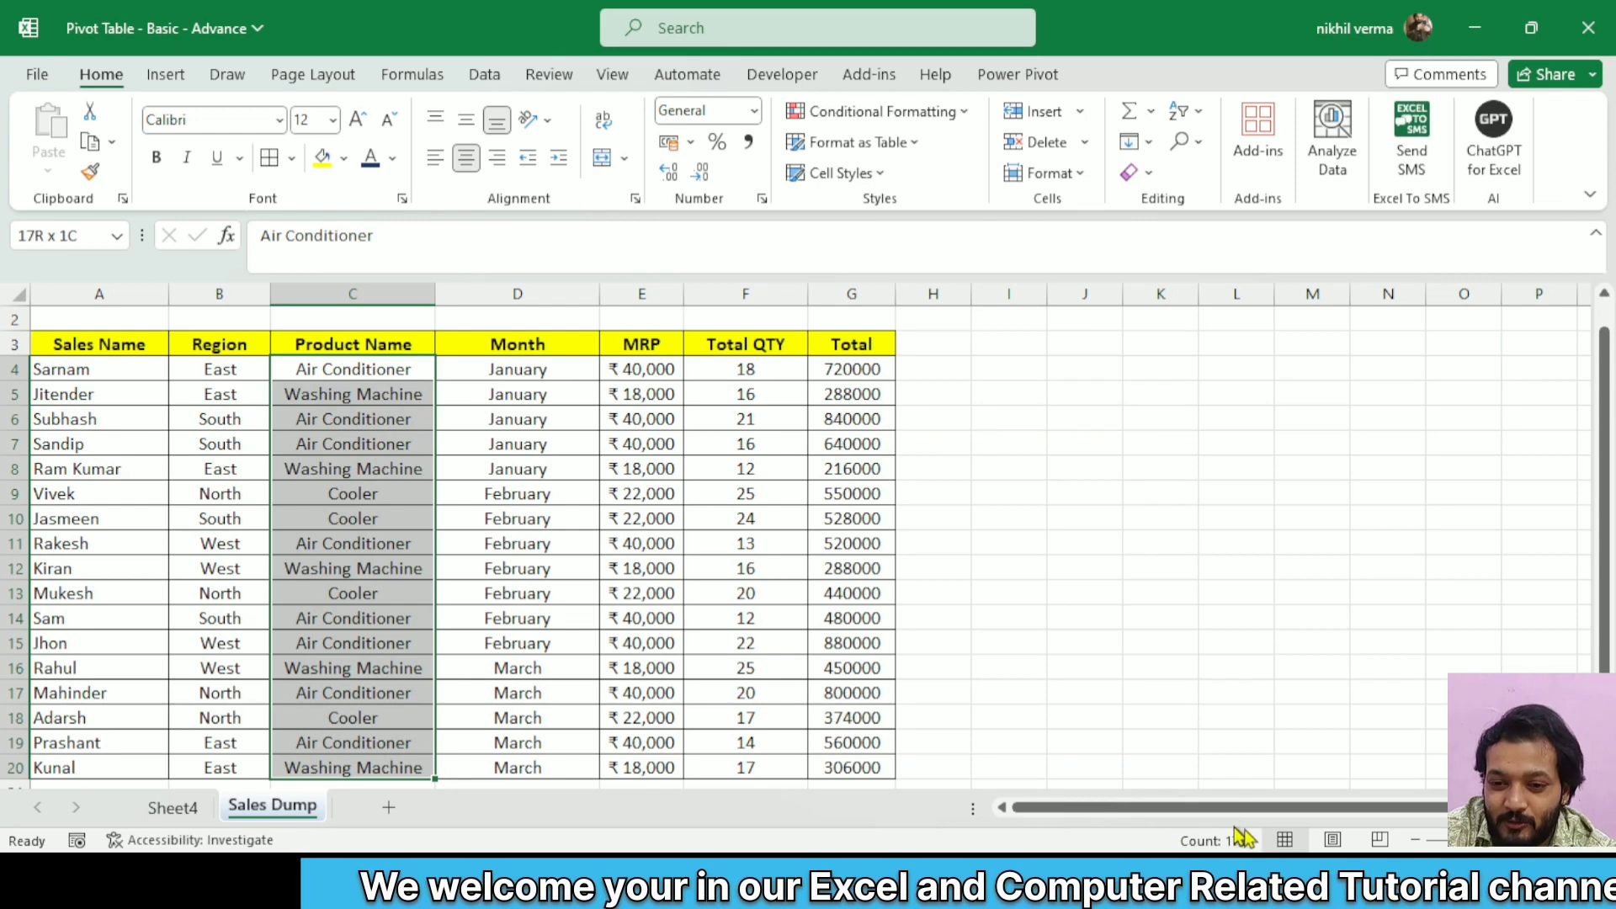
key(ctrl+Page_Up)
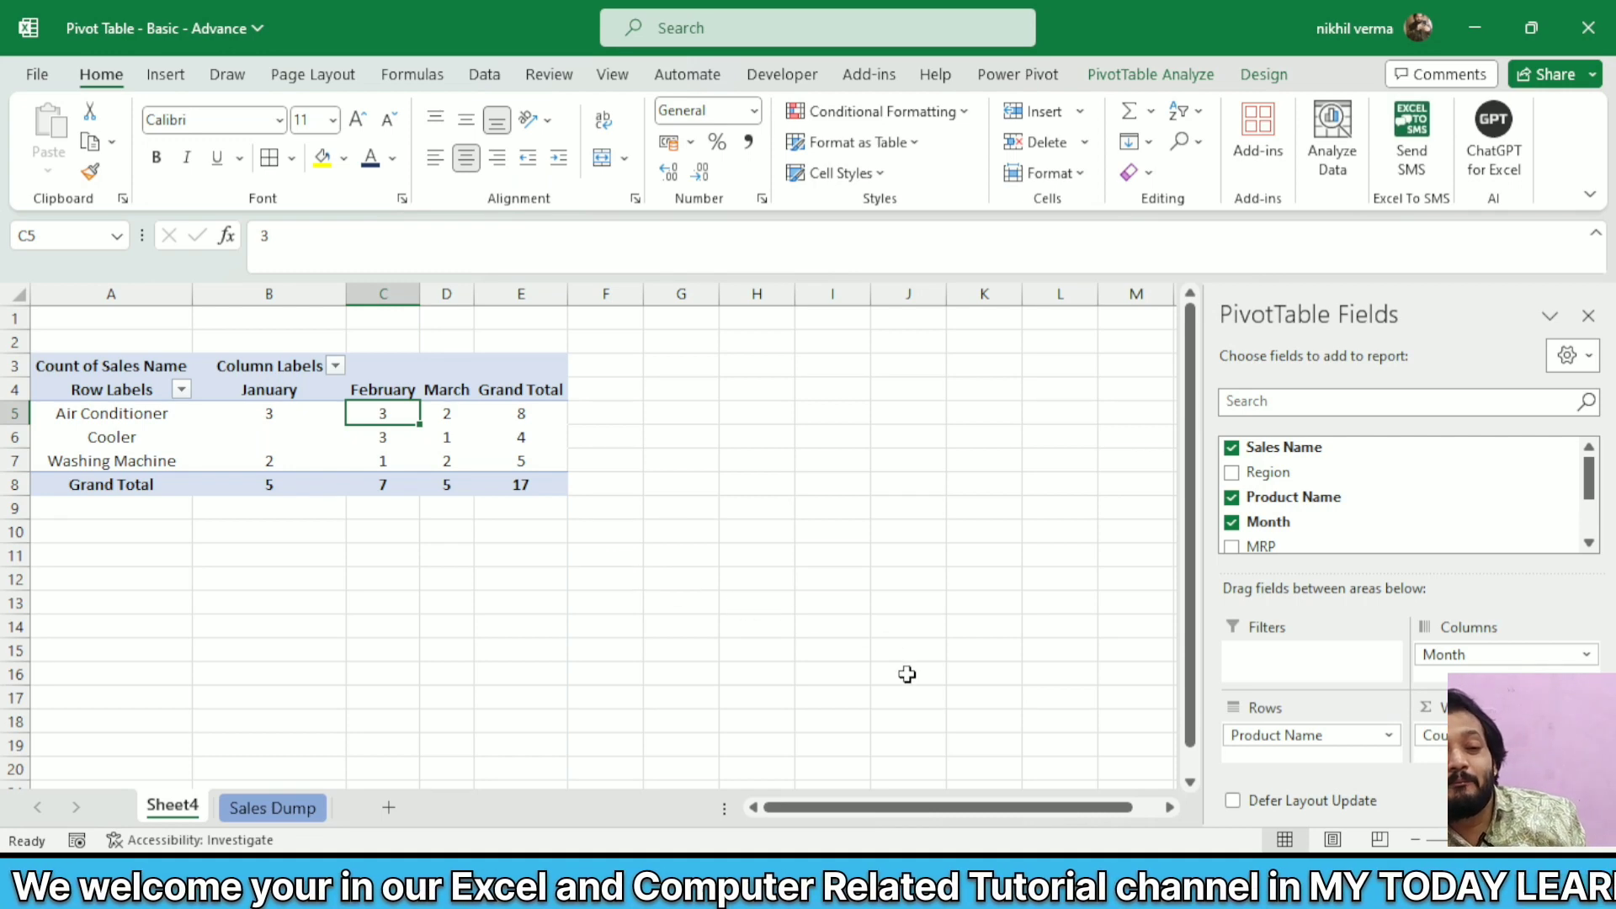
Move Product Name from the PivotTable rows to the filters and remove Sales Name from the values.
click(102, 412)
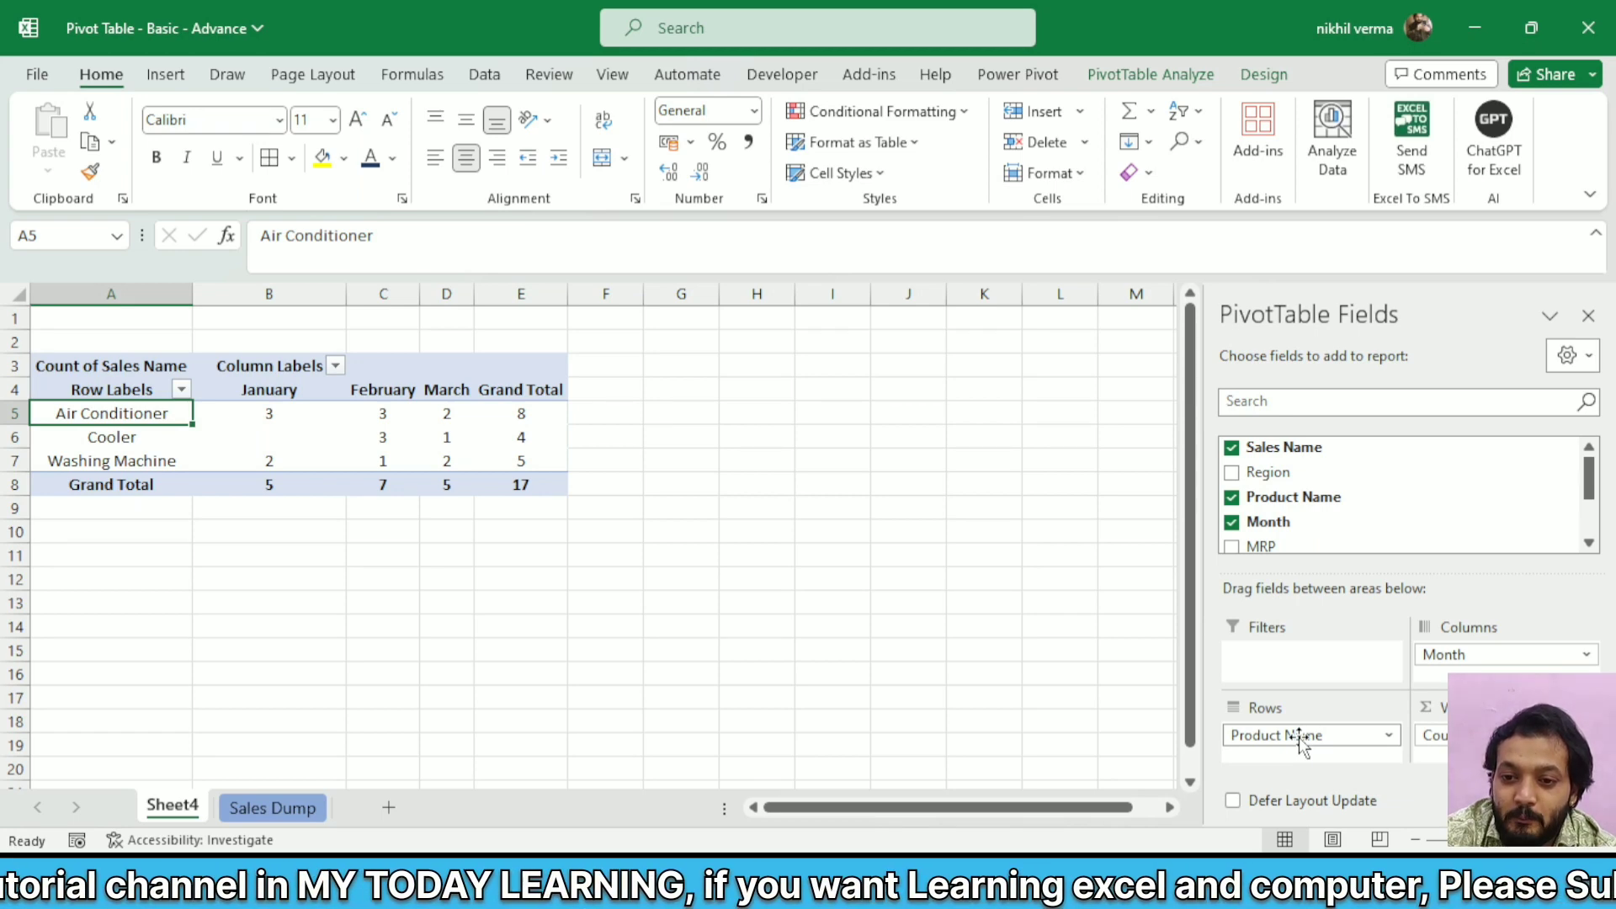
drag(1300, 741, 1300, 665)
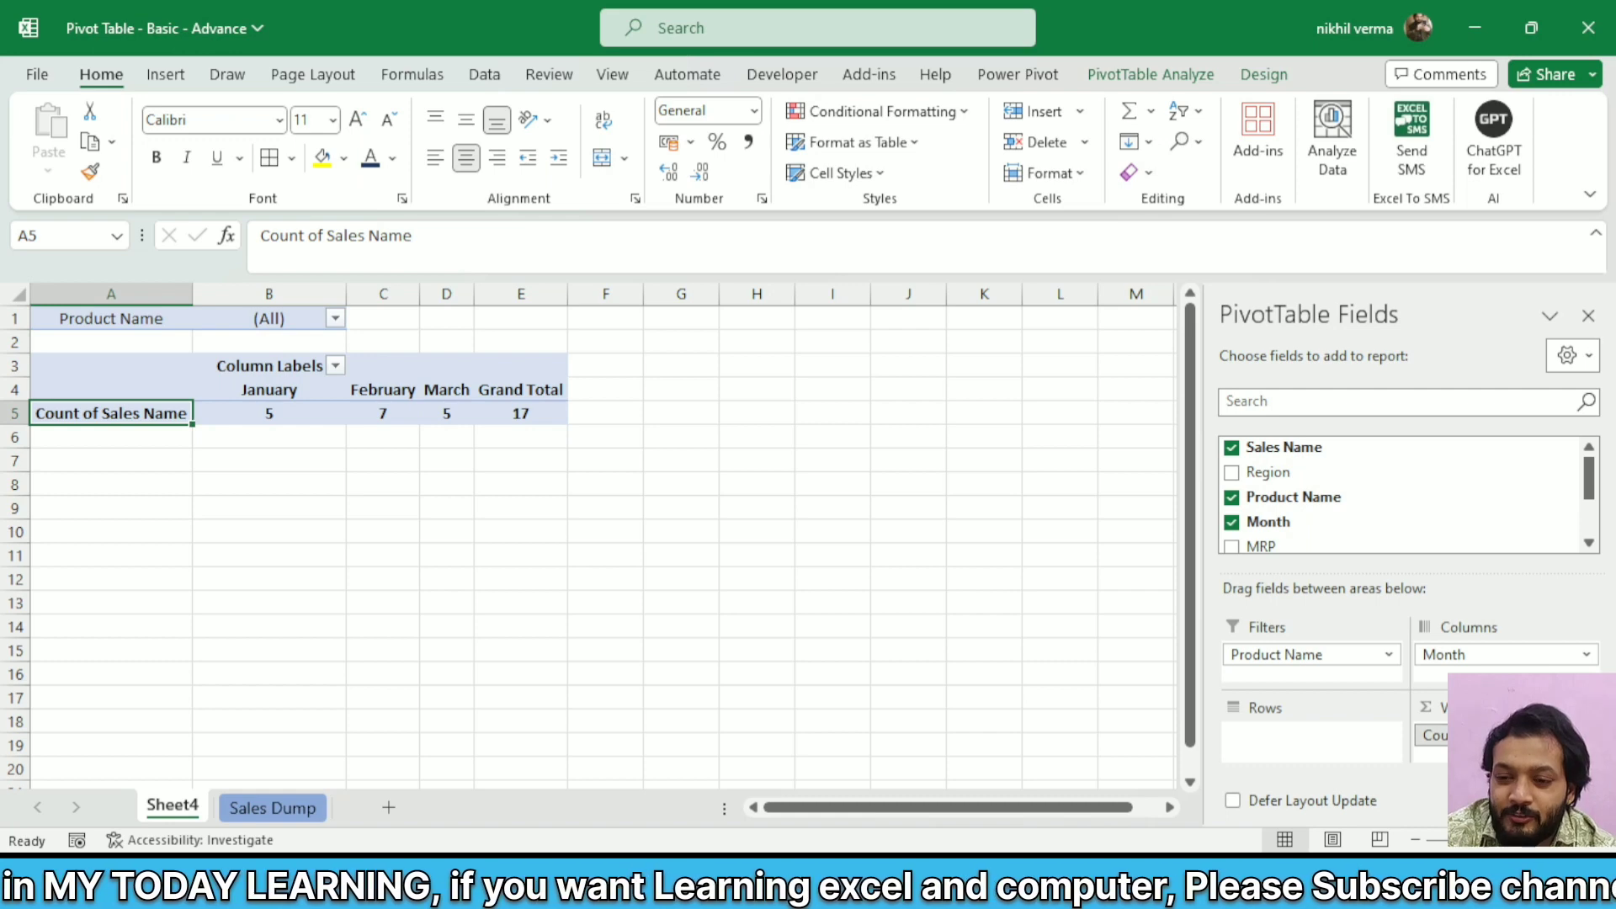
click(1430, 735)
click(1481, 677)
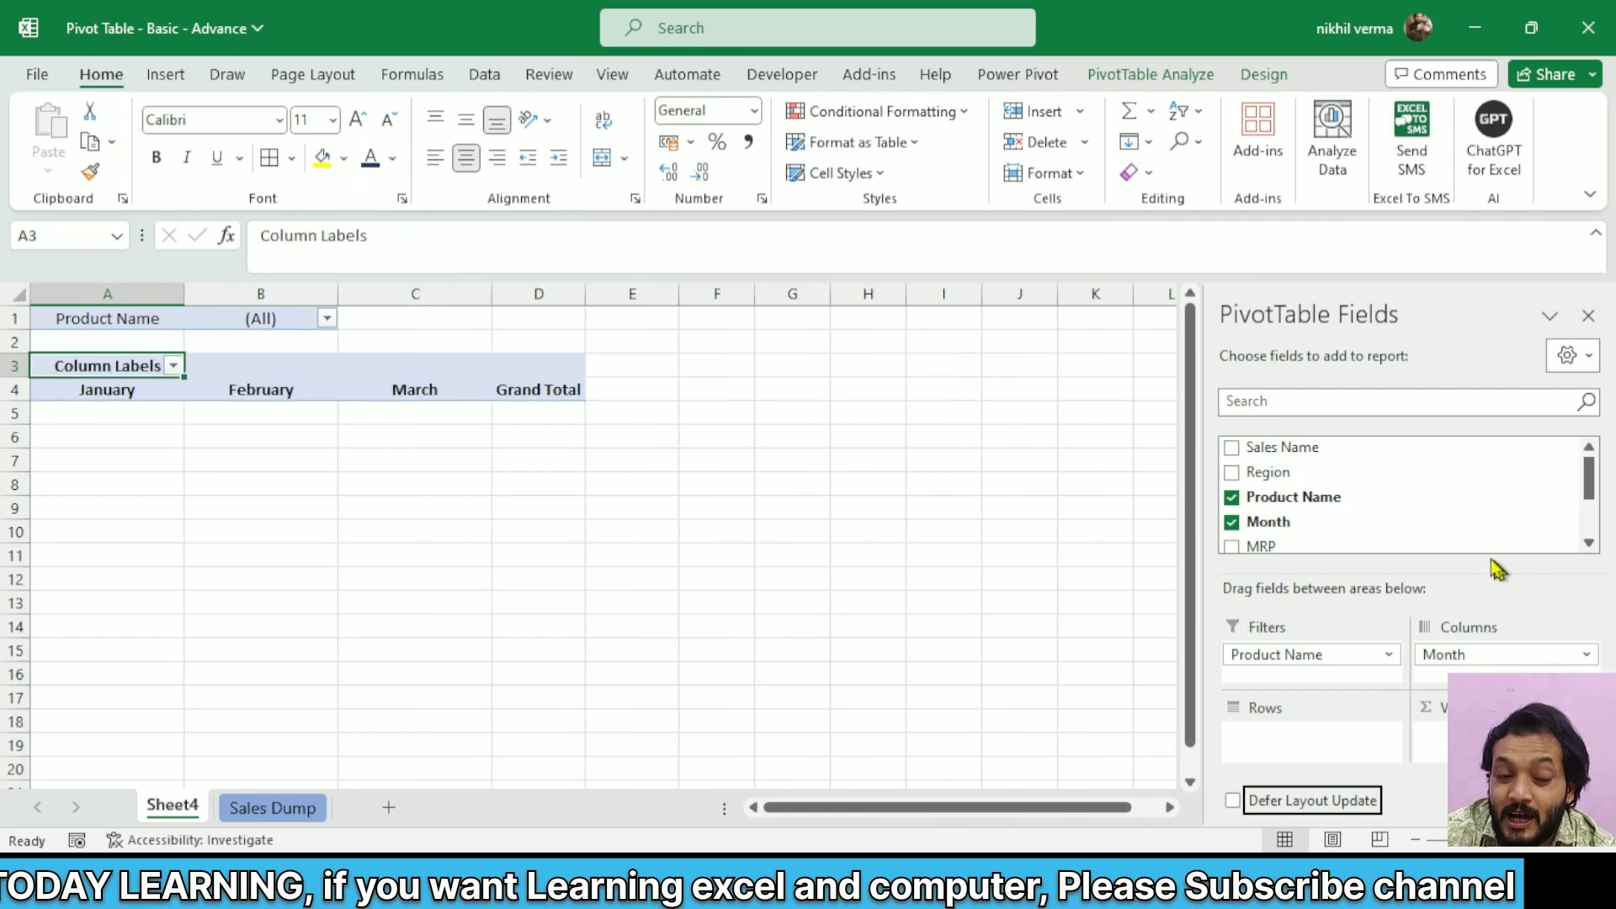
Add Total to the PivotTable values and move Month from the columns to the rows.
drag(1591, 462, 1590, 530)
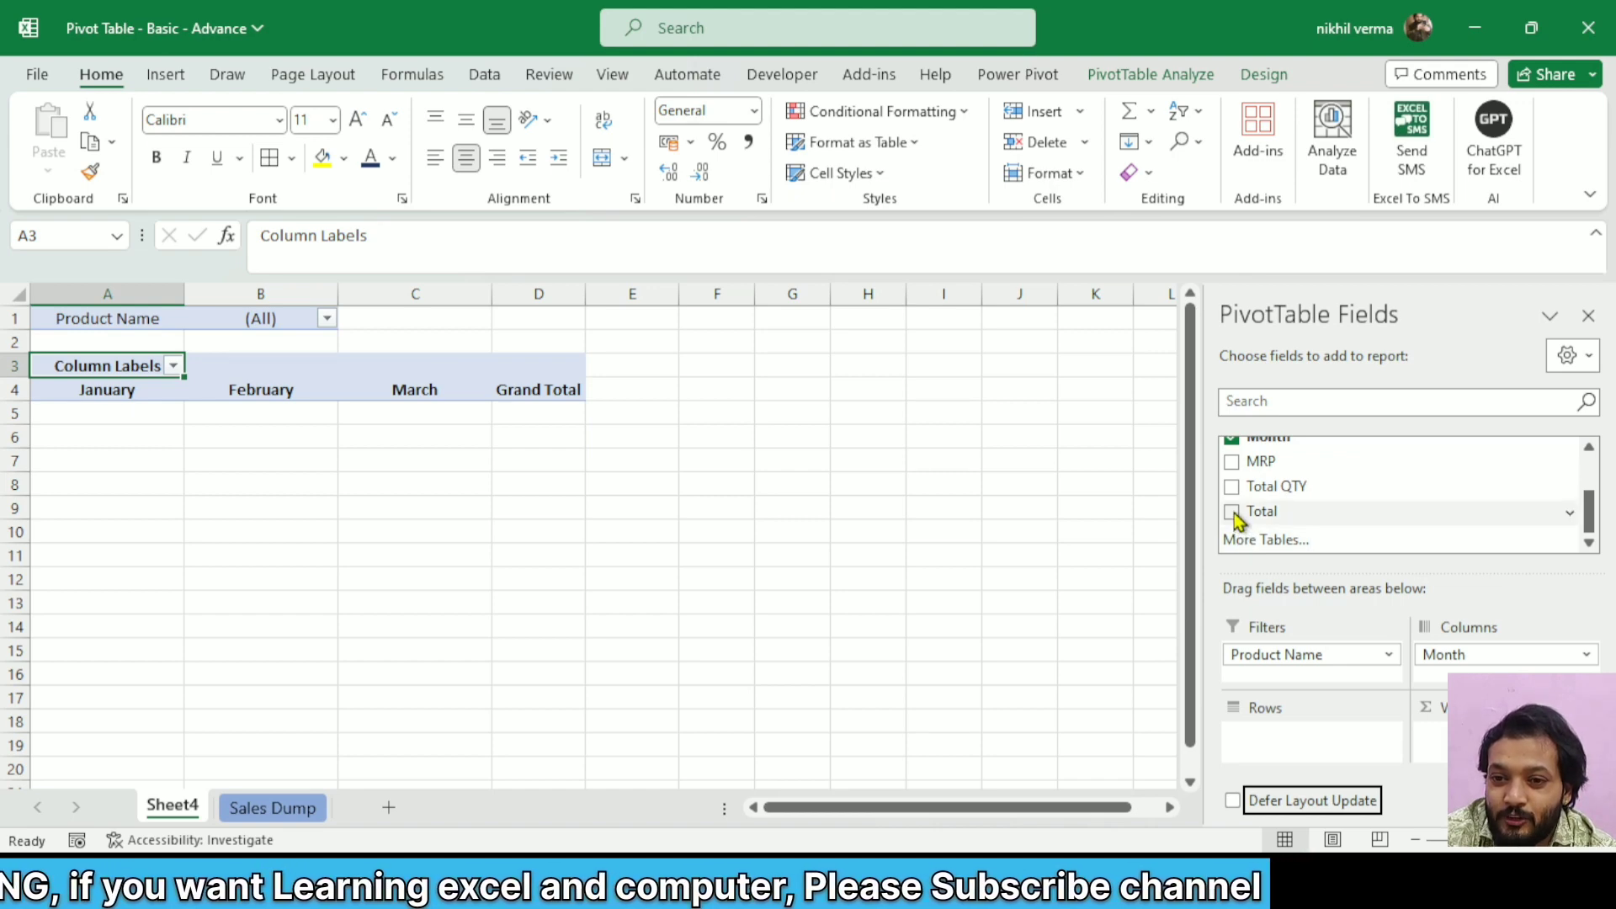
drag(1237, 521, 1435, 738)
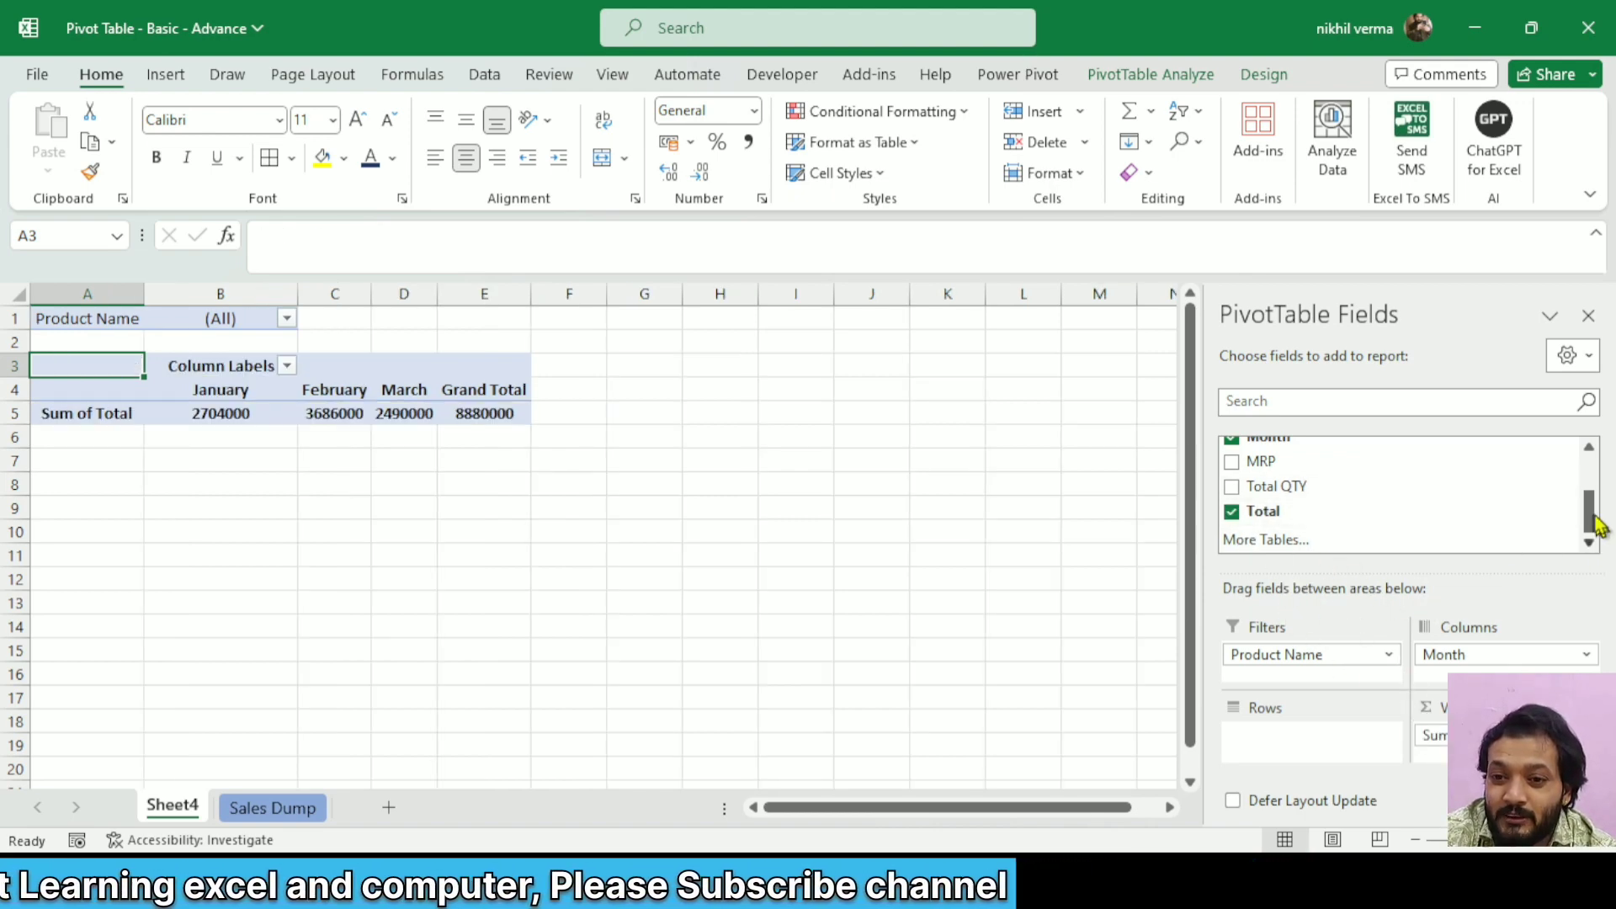
drag(1595, 520, 1593, 510)
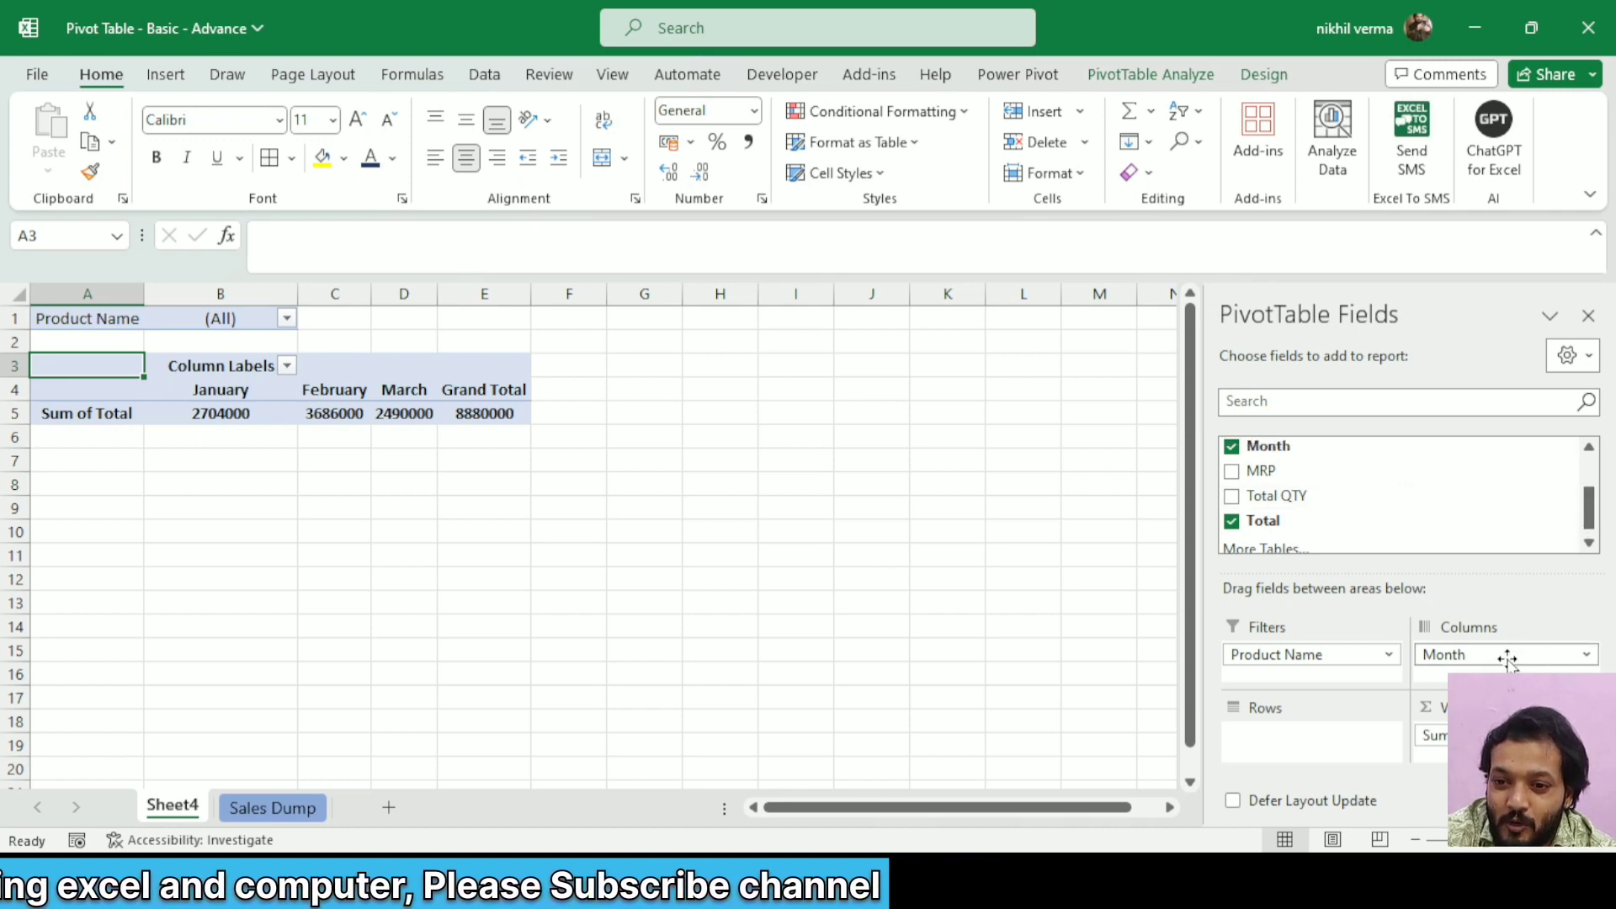
drag(1507, 659, 1292, 753)
Examine the row label filter options, the Sum of Total column and the Product Name filter cell.
click(147, 369)
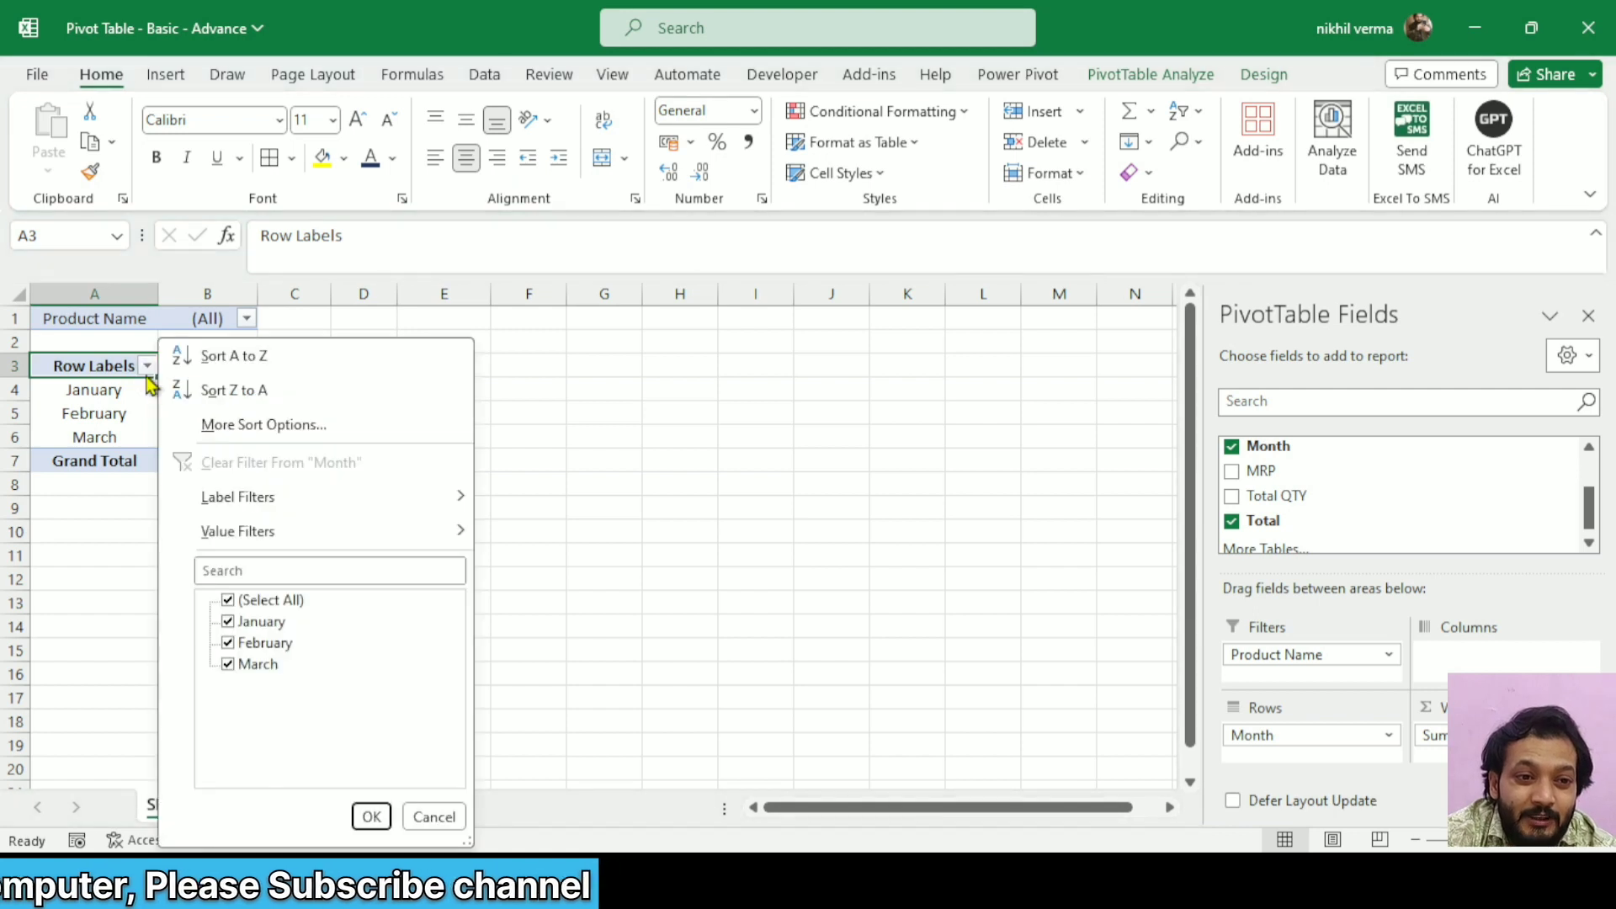
click(90, 413)
click(173, 375)
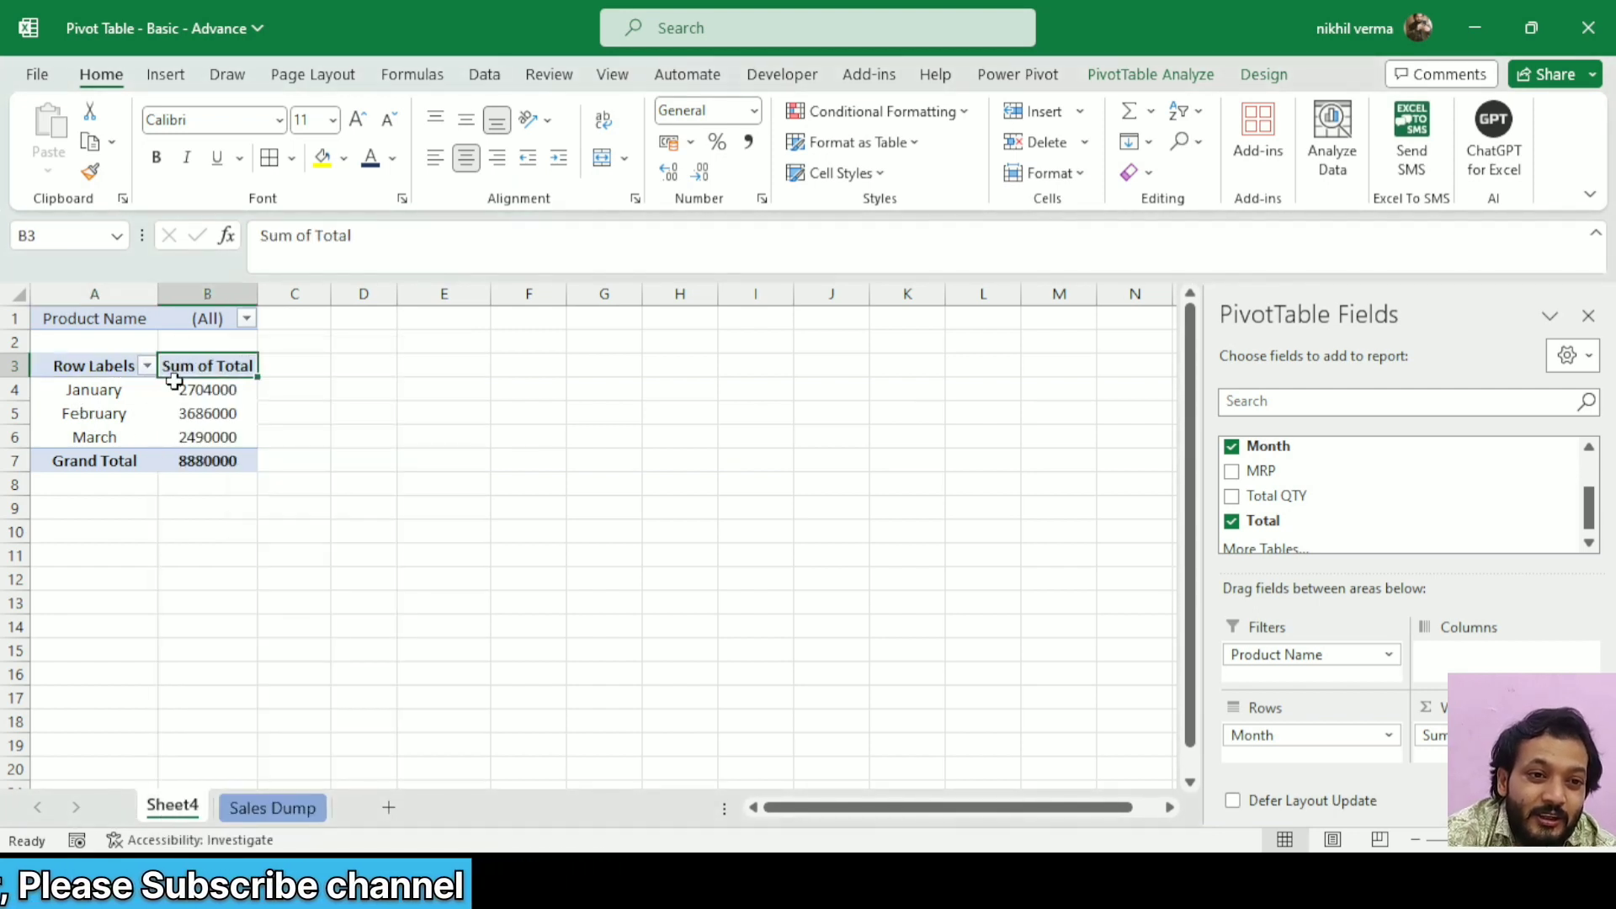
click(173, 381)
key(Up)
key(Up)
key(Up)
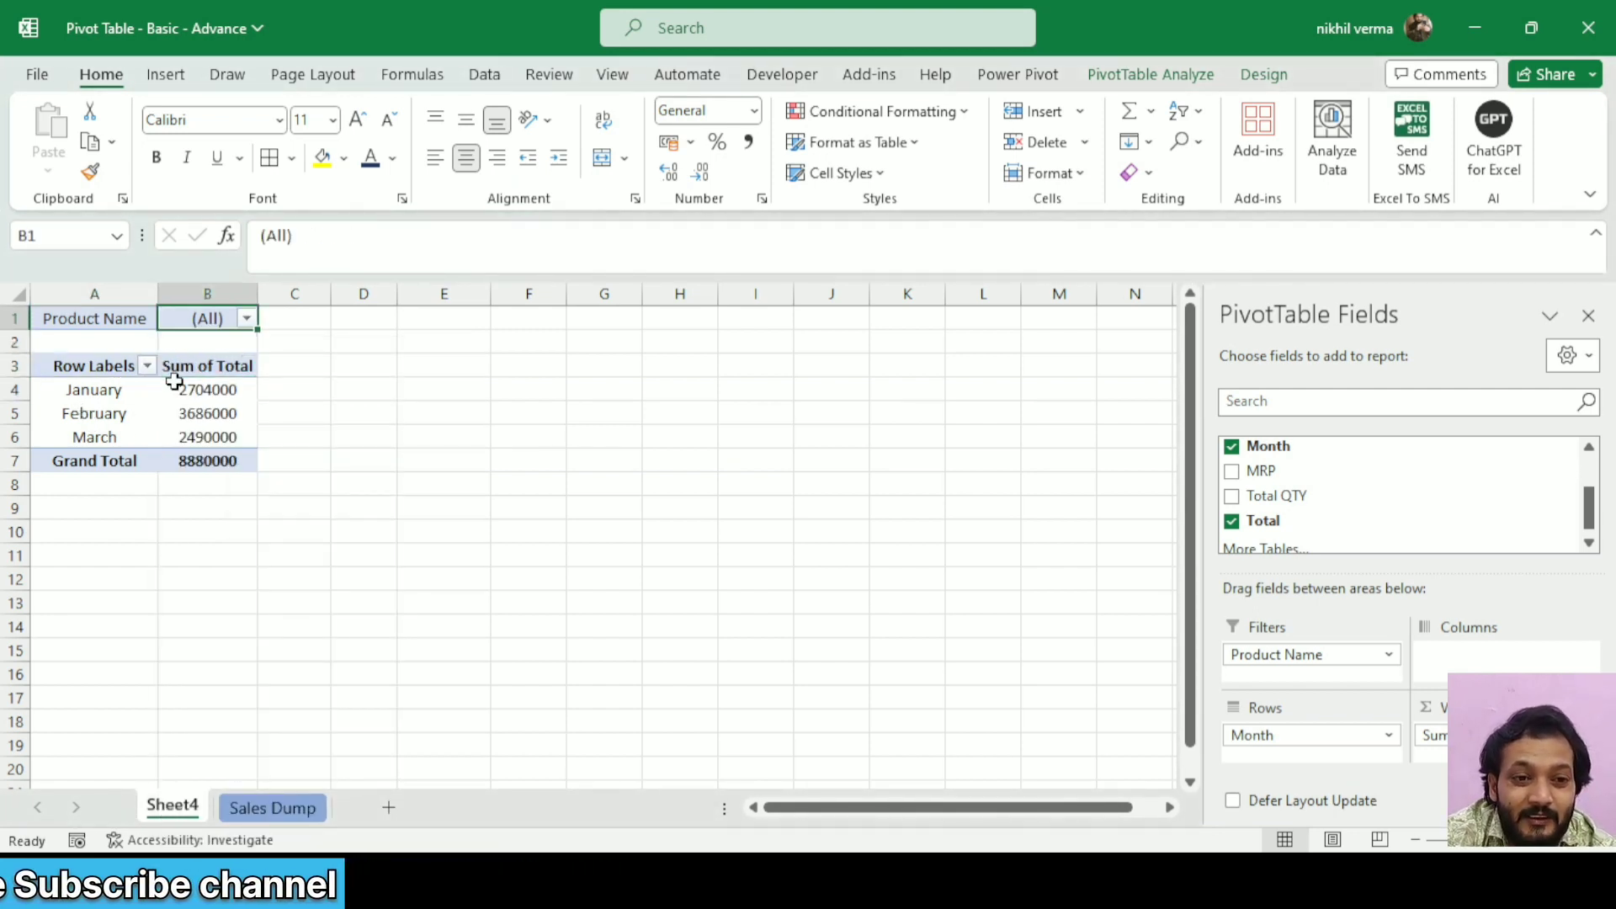
key(Down)
key(Up)
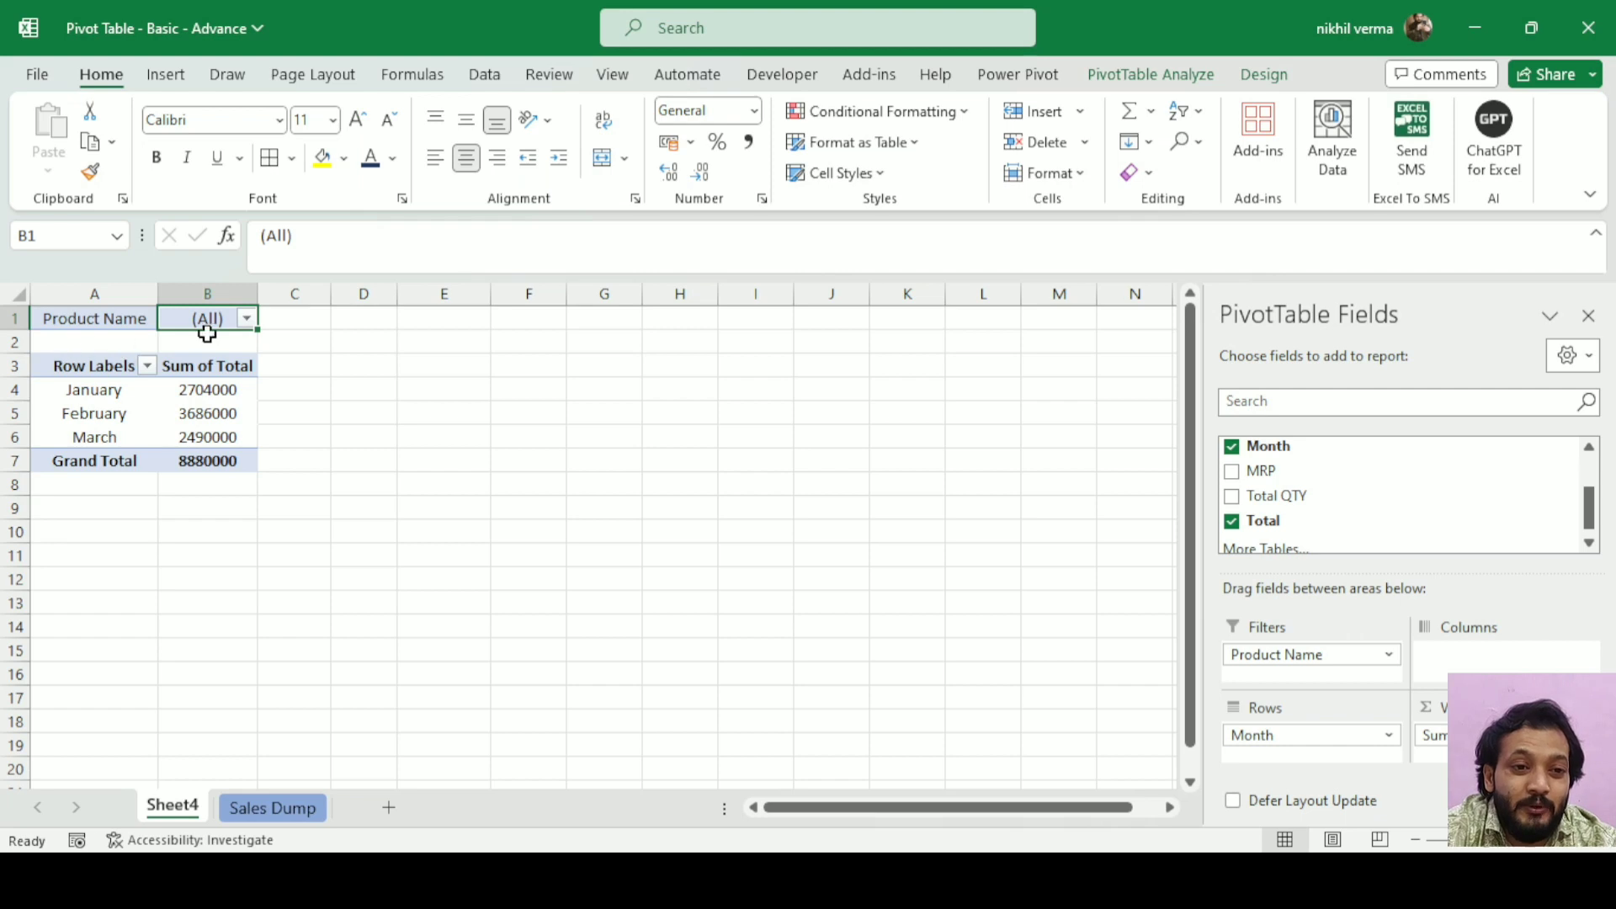
Allow multiple items to be selected in the Product Name report filter.
click(248, 319)
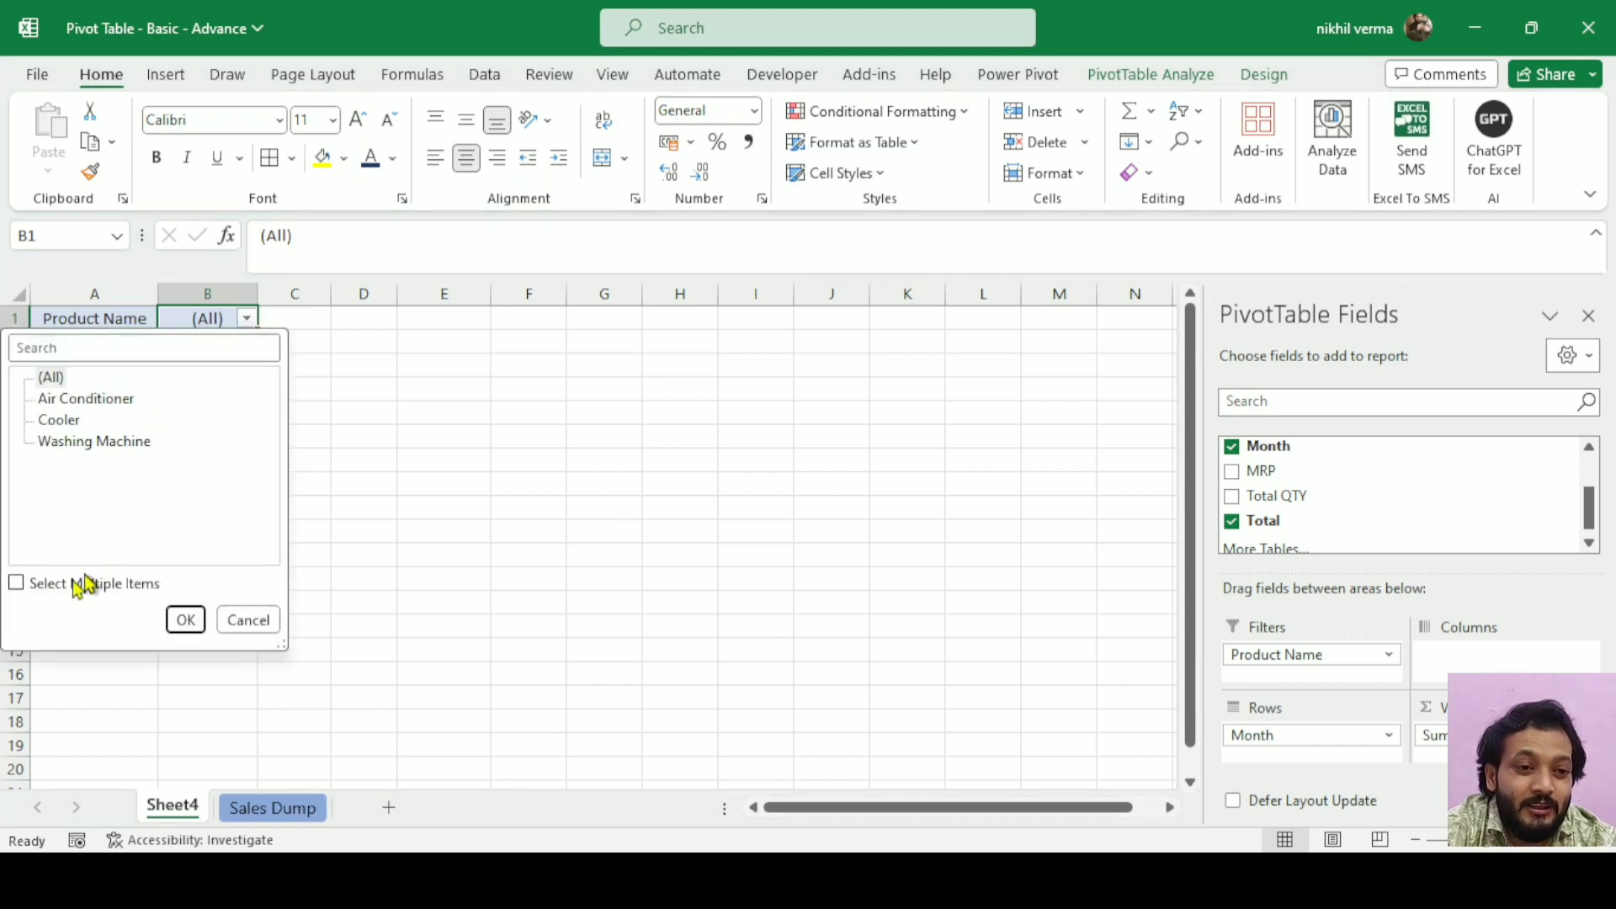
click(17, 584)
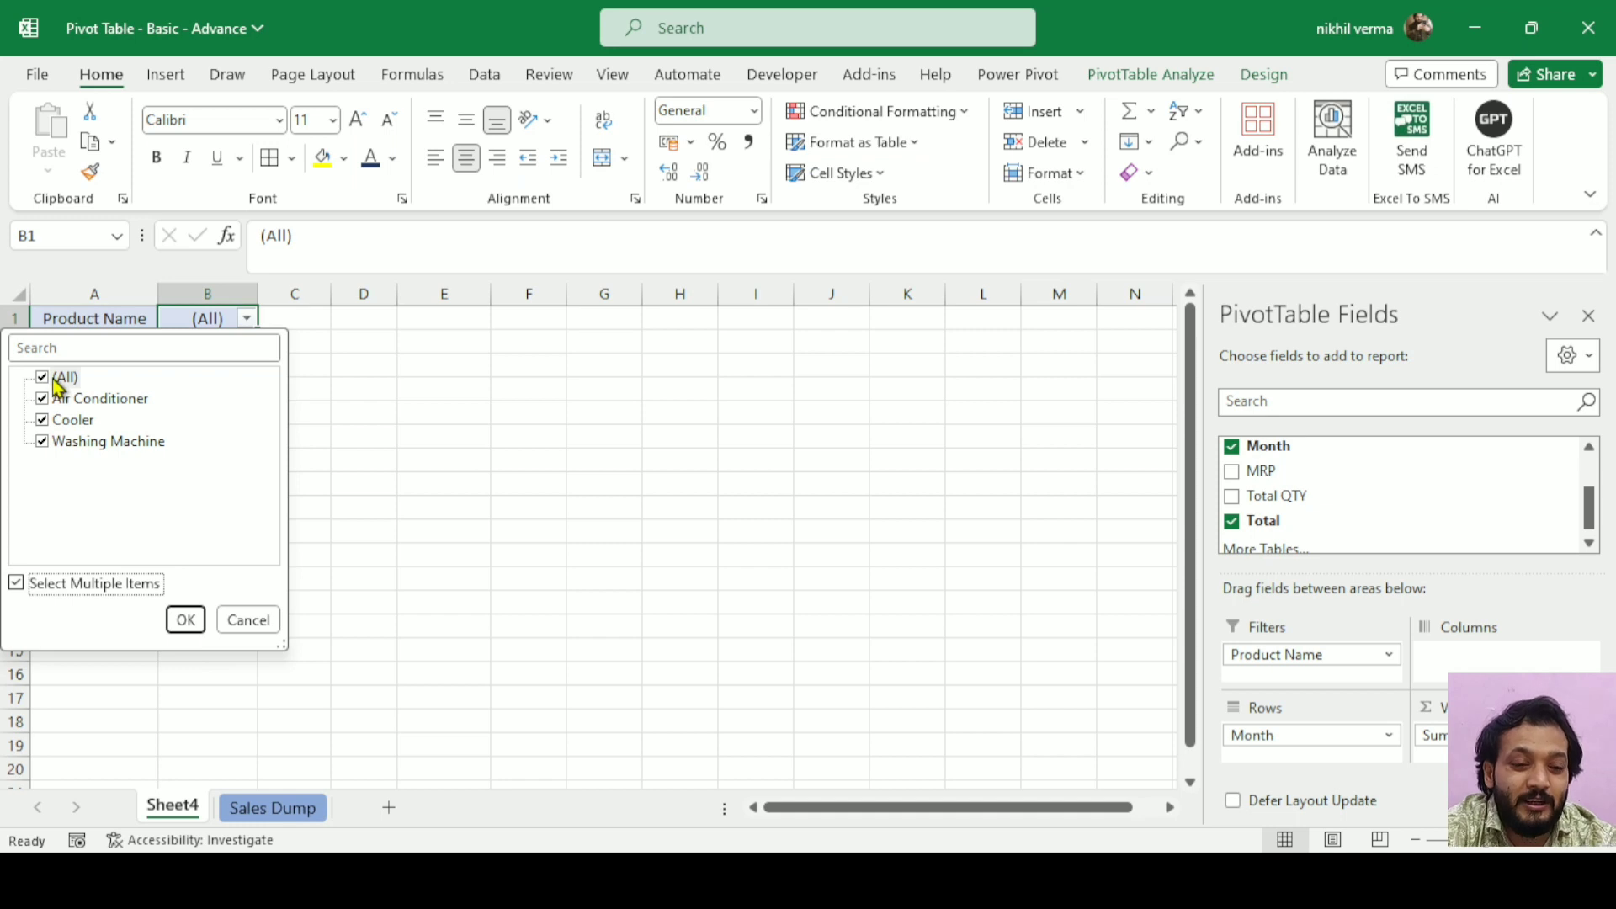
click(186, 622)
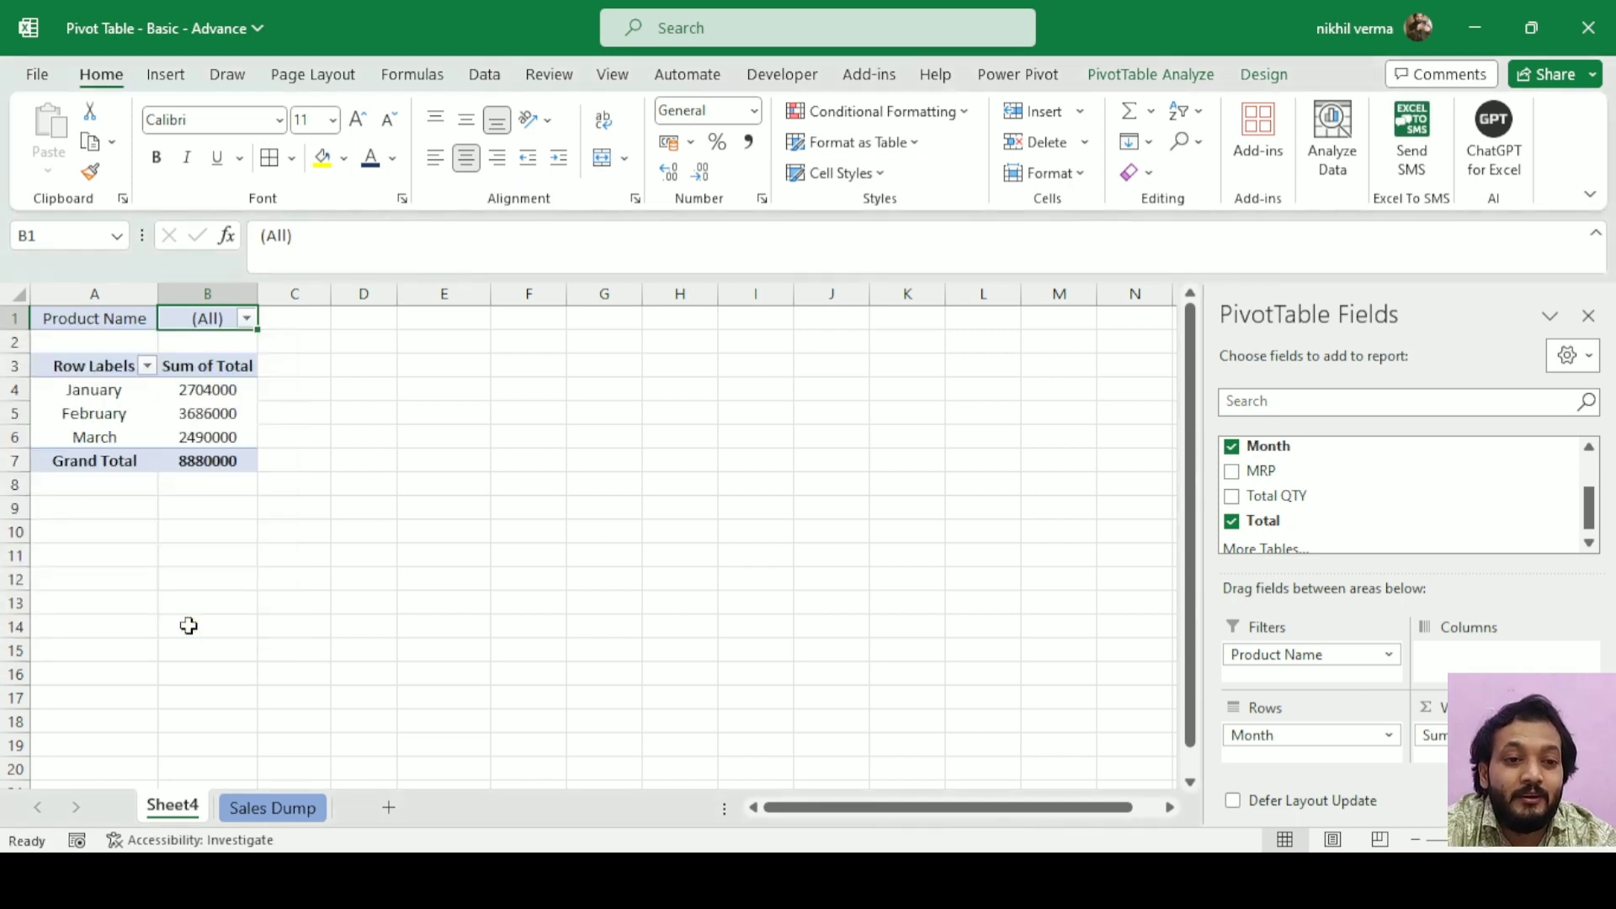
Filter the PivotTable by Product Name to show only Washing Machine.
click(252, 328)
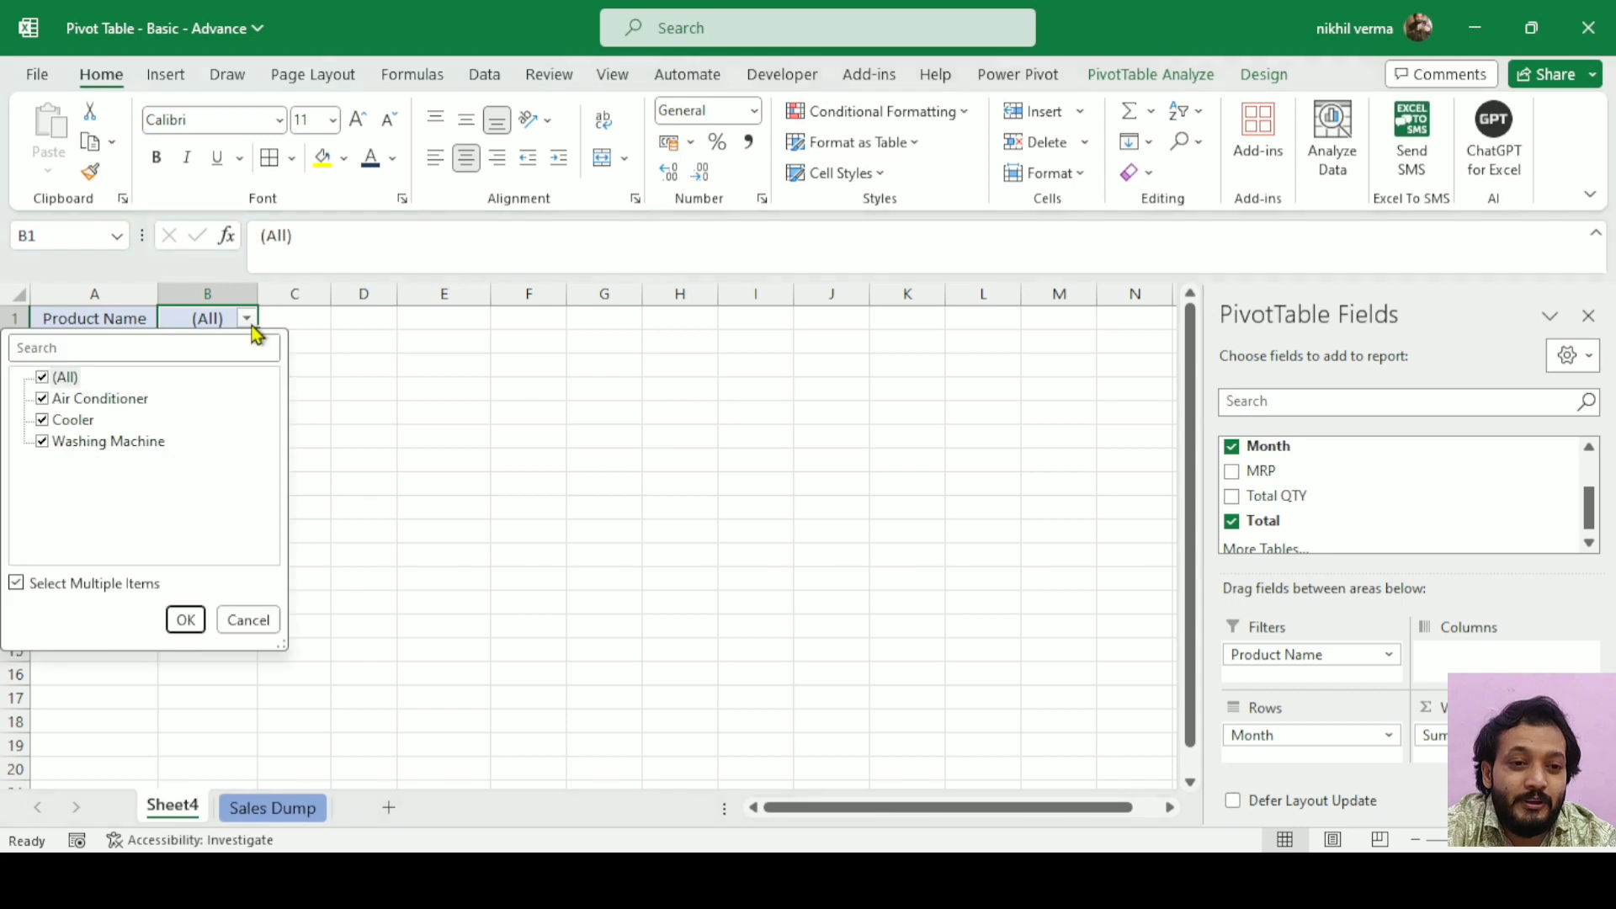
click(46, 379)
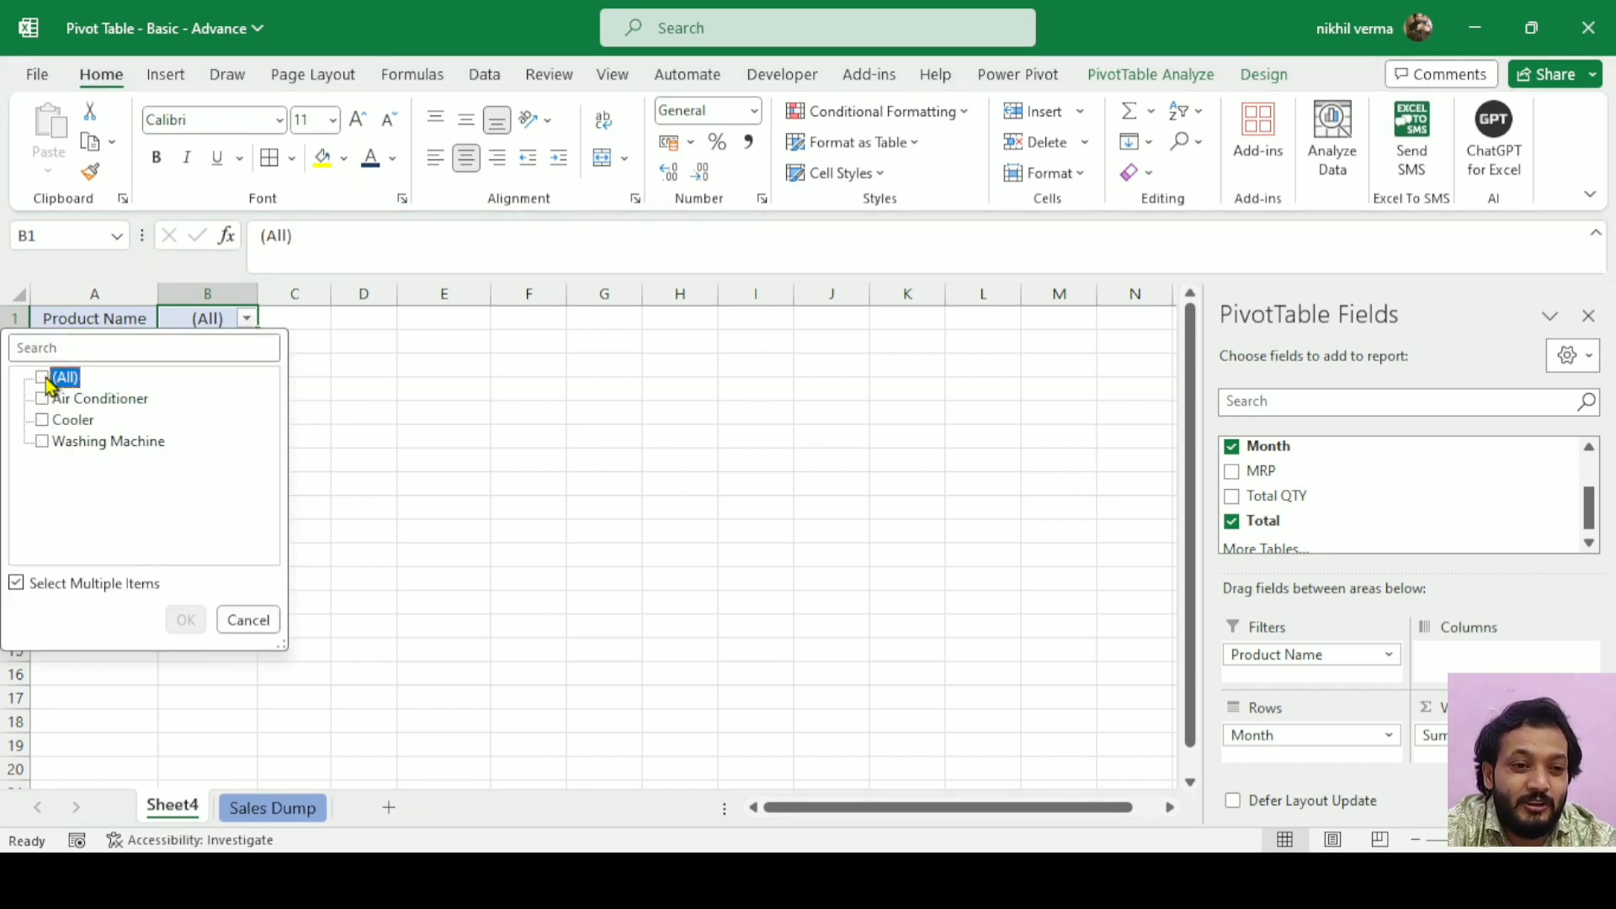
click(43, 444)
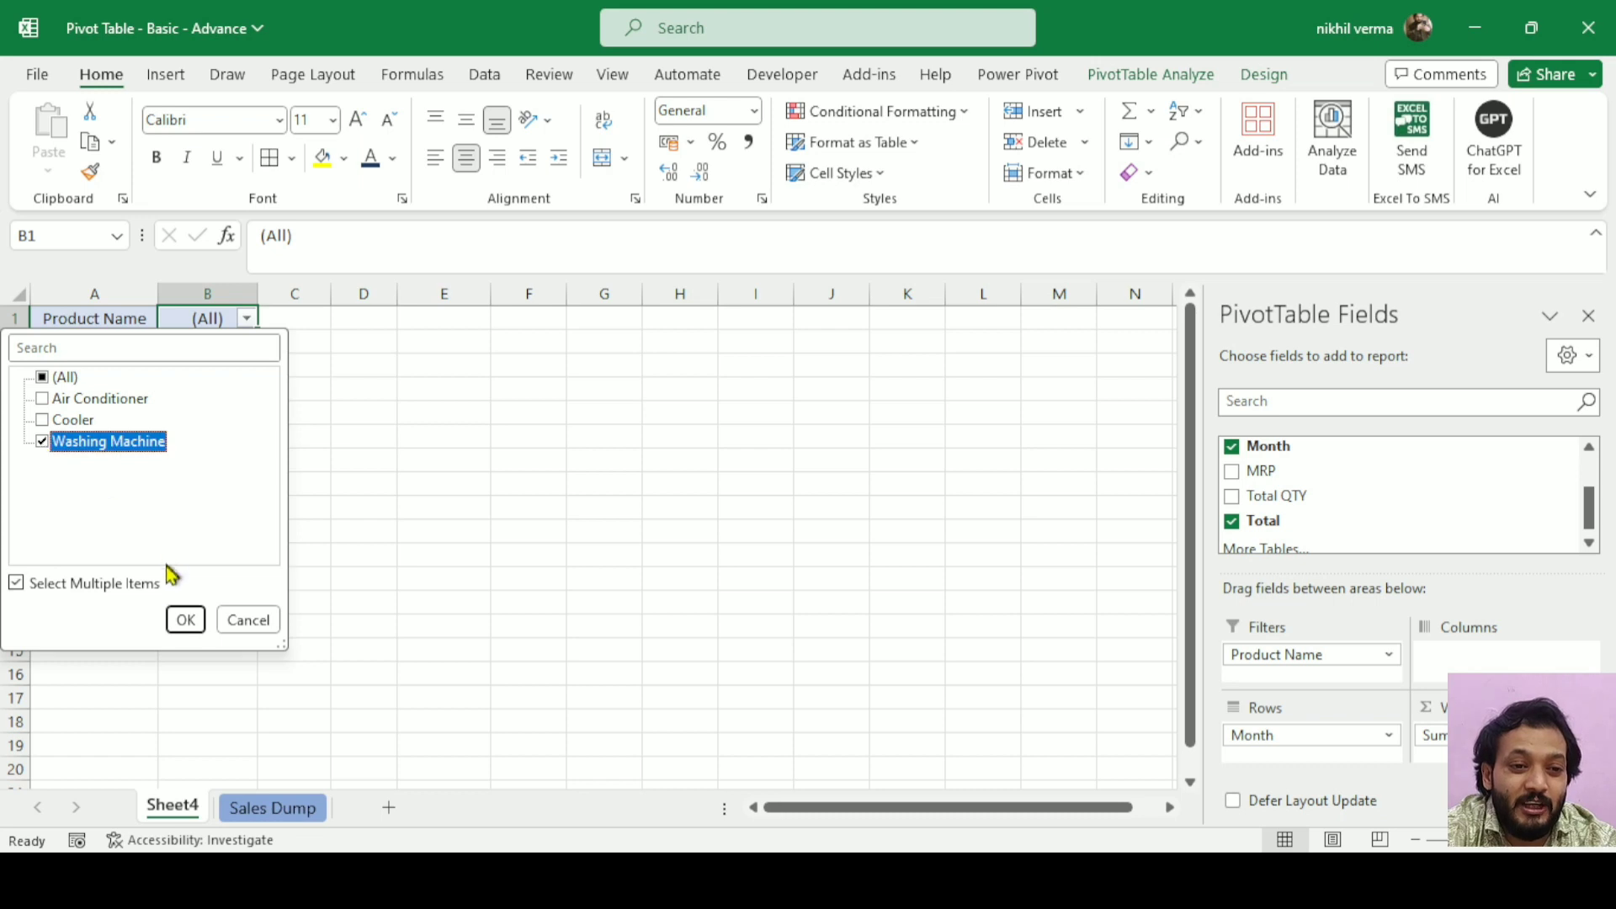
click(180, 632)
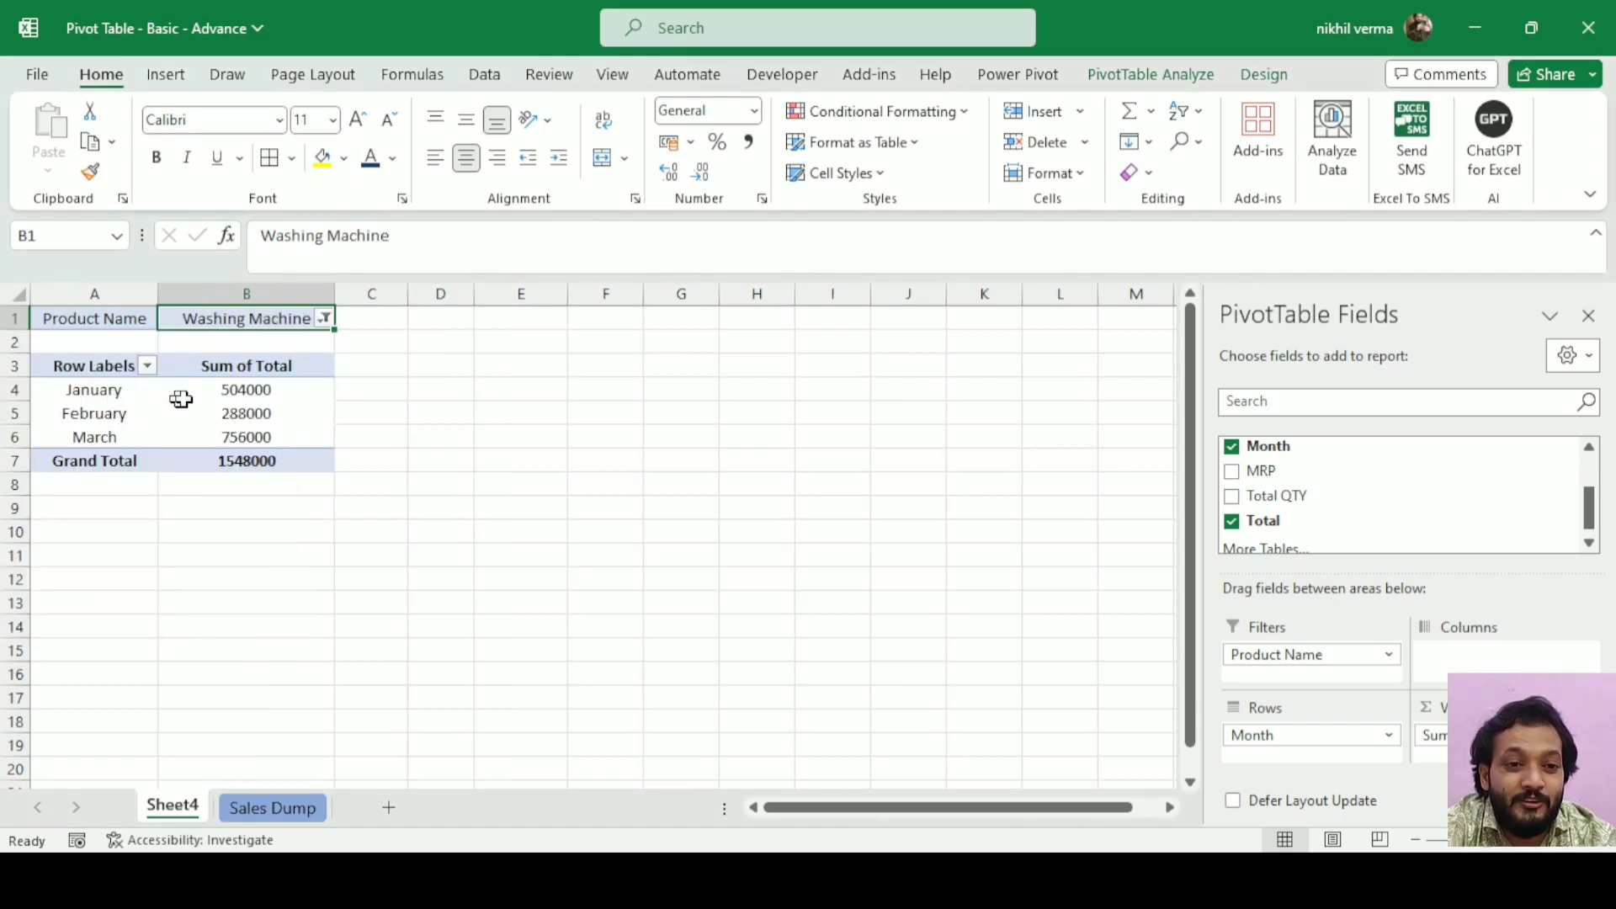
click(245, 389)
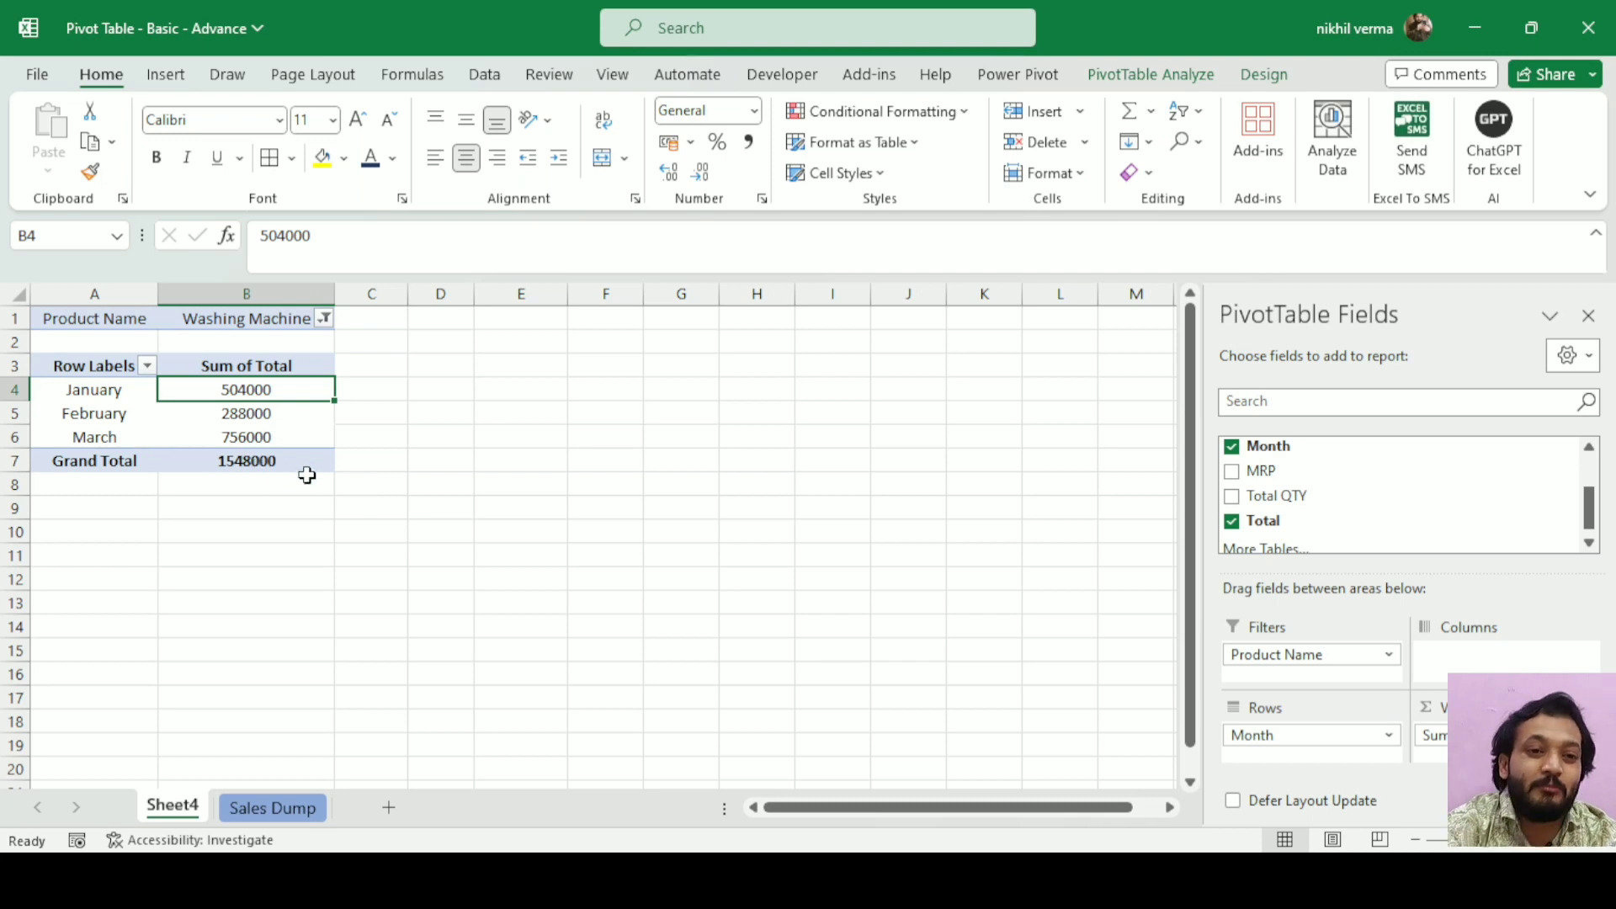
Switch the Product Name report filter to show only Cooler.
click(324, 318)
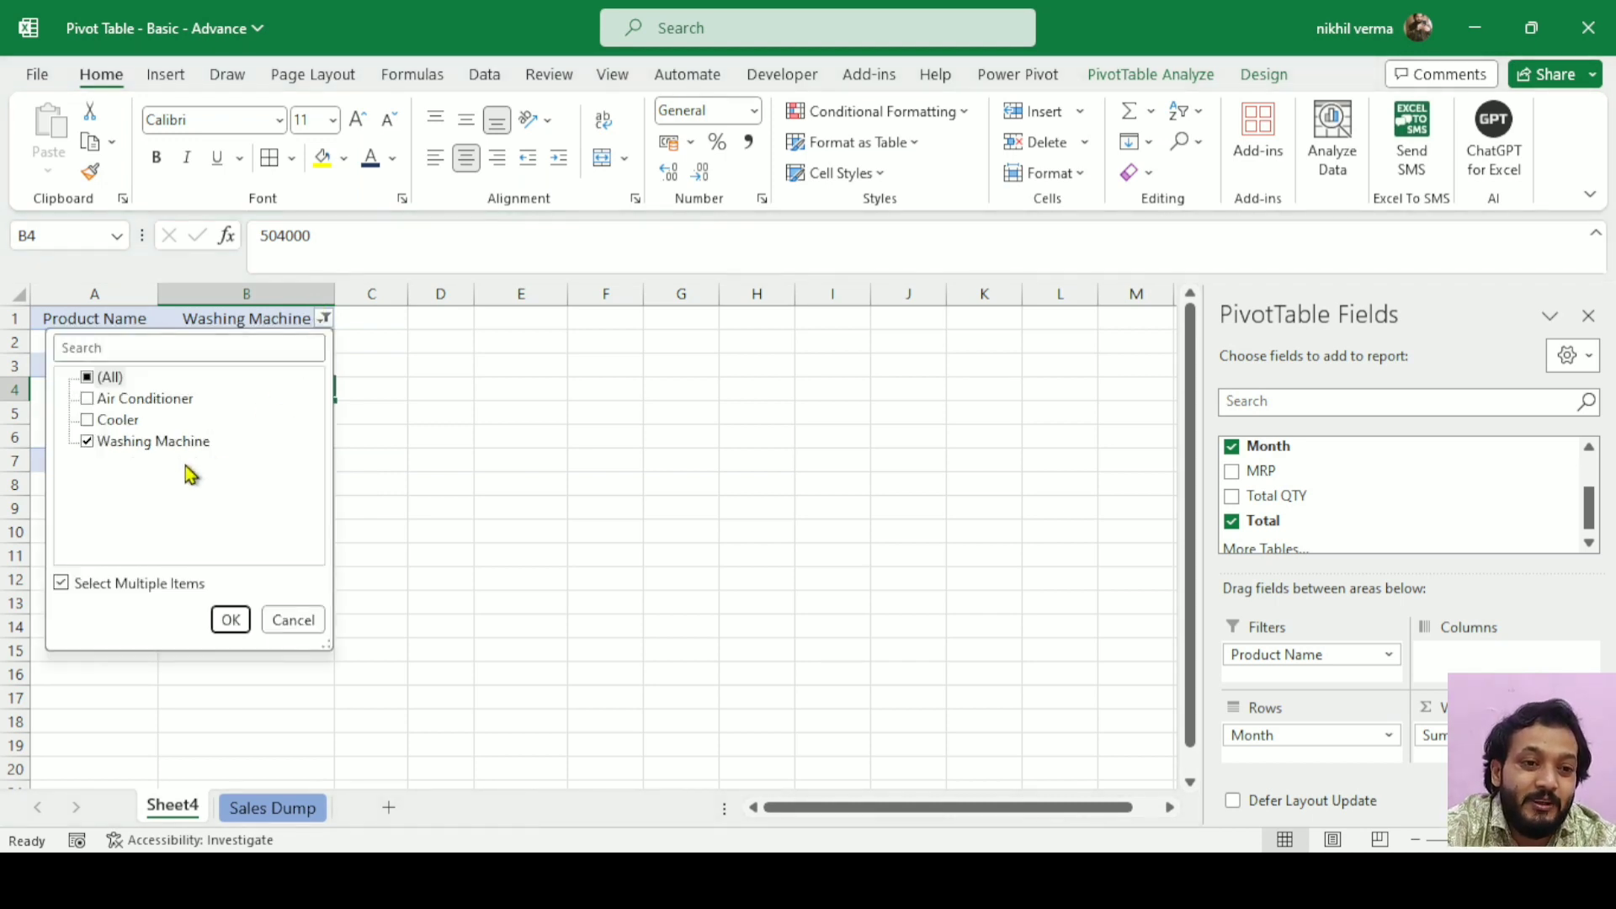
click(87, 442)
click(88, 419)
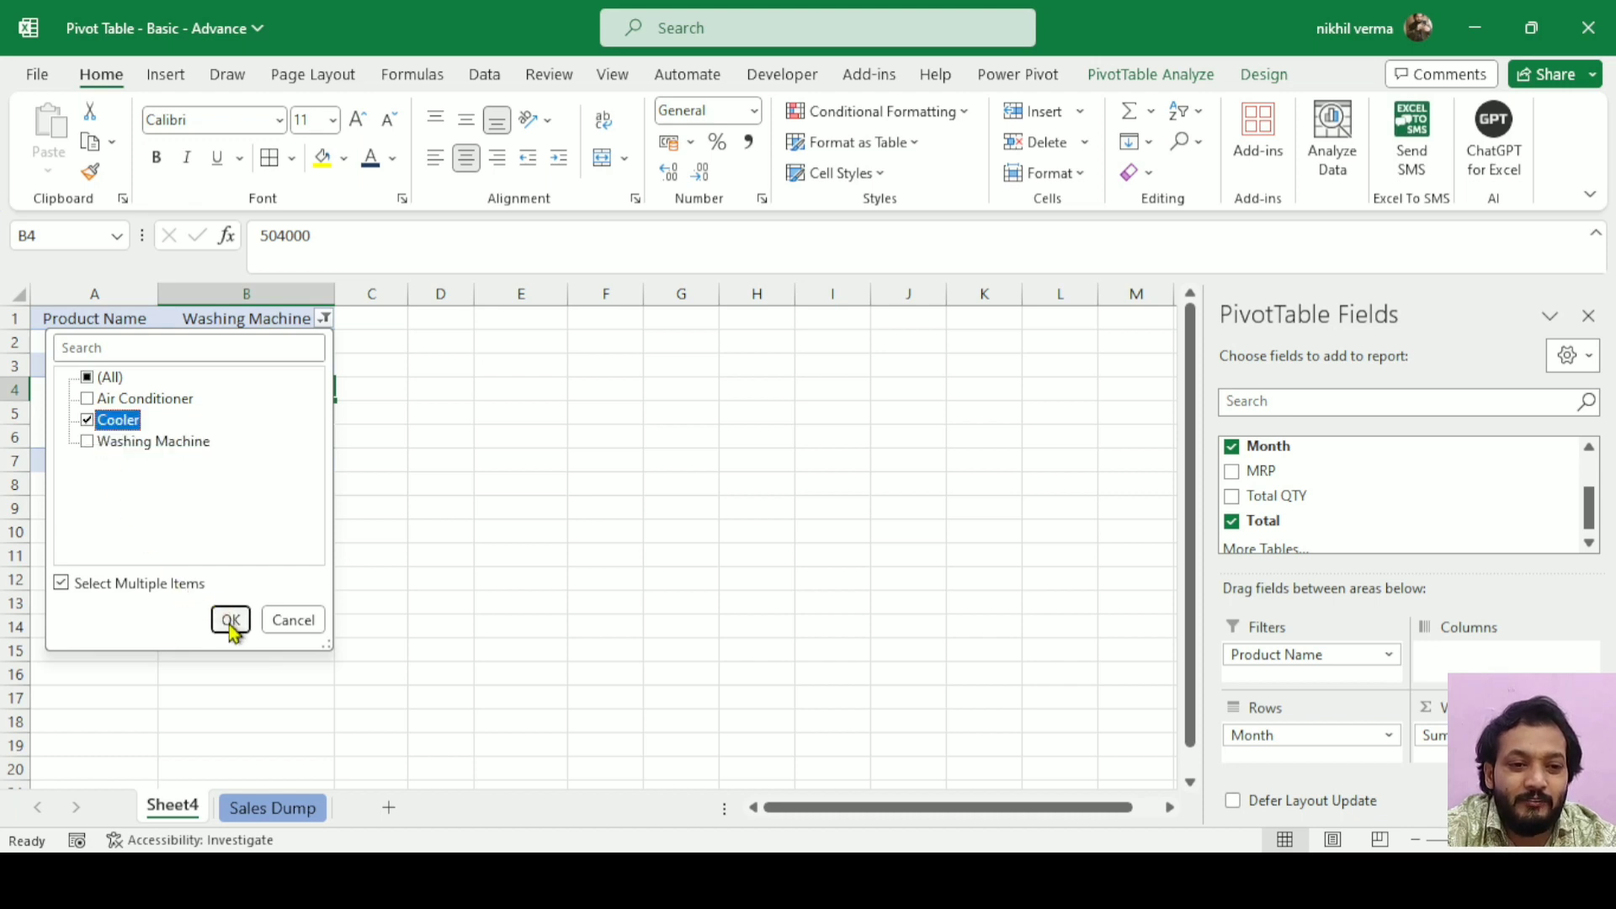
click(231, 620)
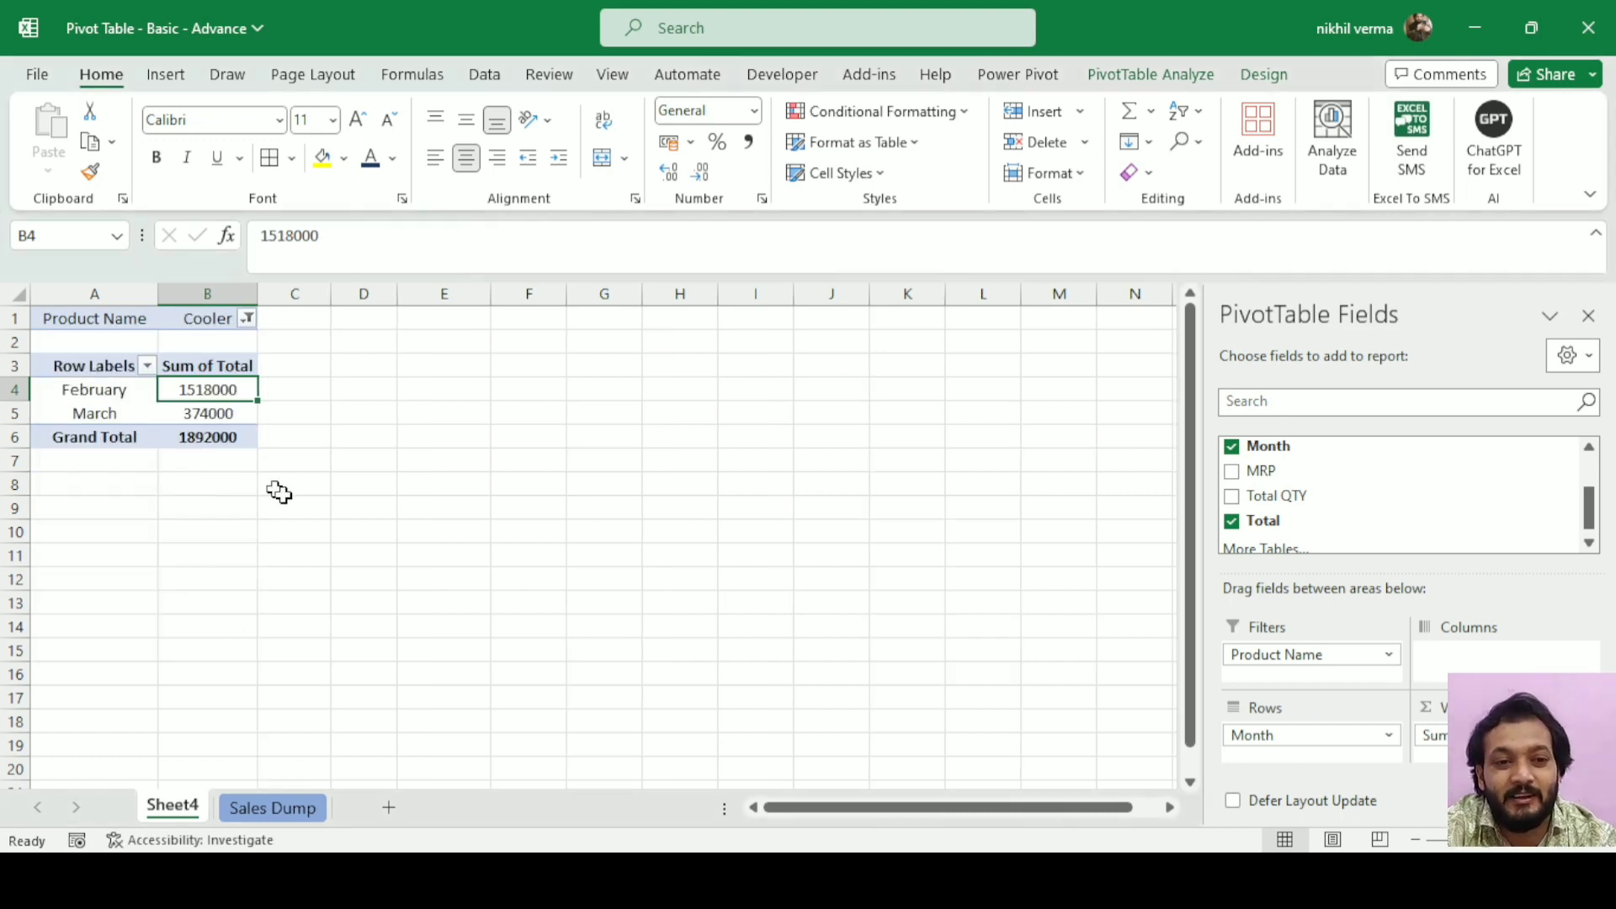
Reset the Product Name report filter to include all products.
click(248, 320)
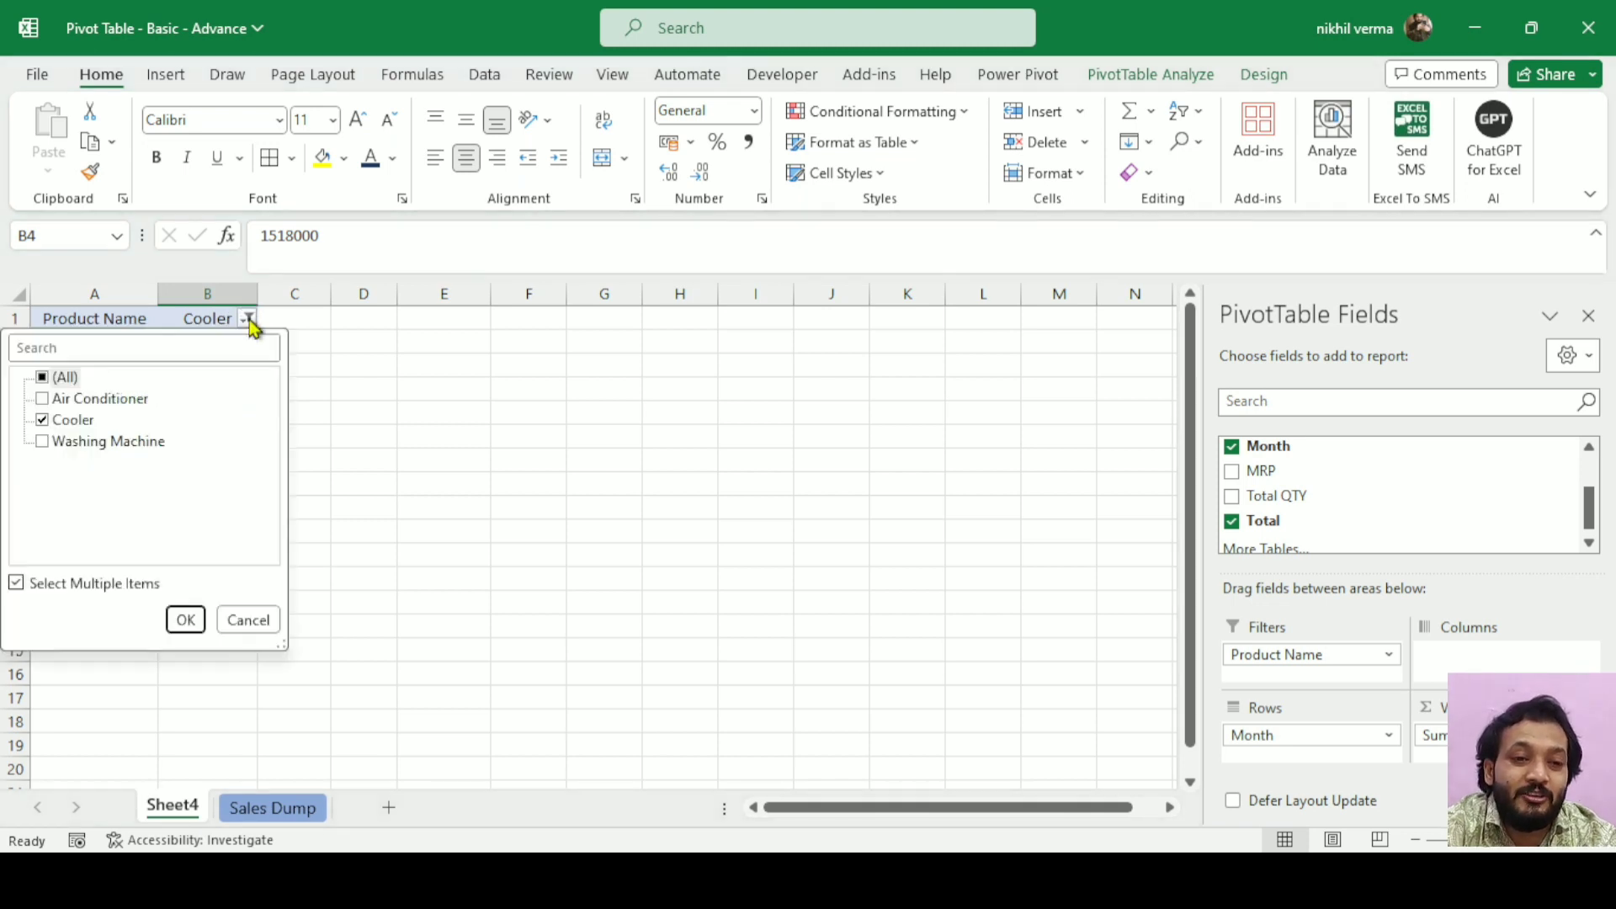
click(47, 379)
click(186, 618)
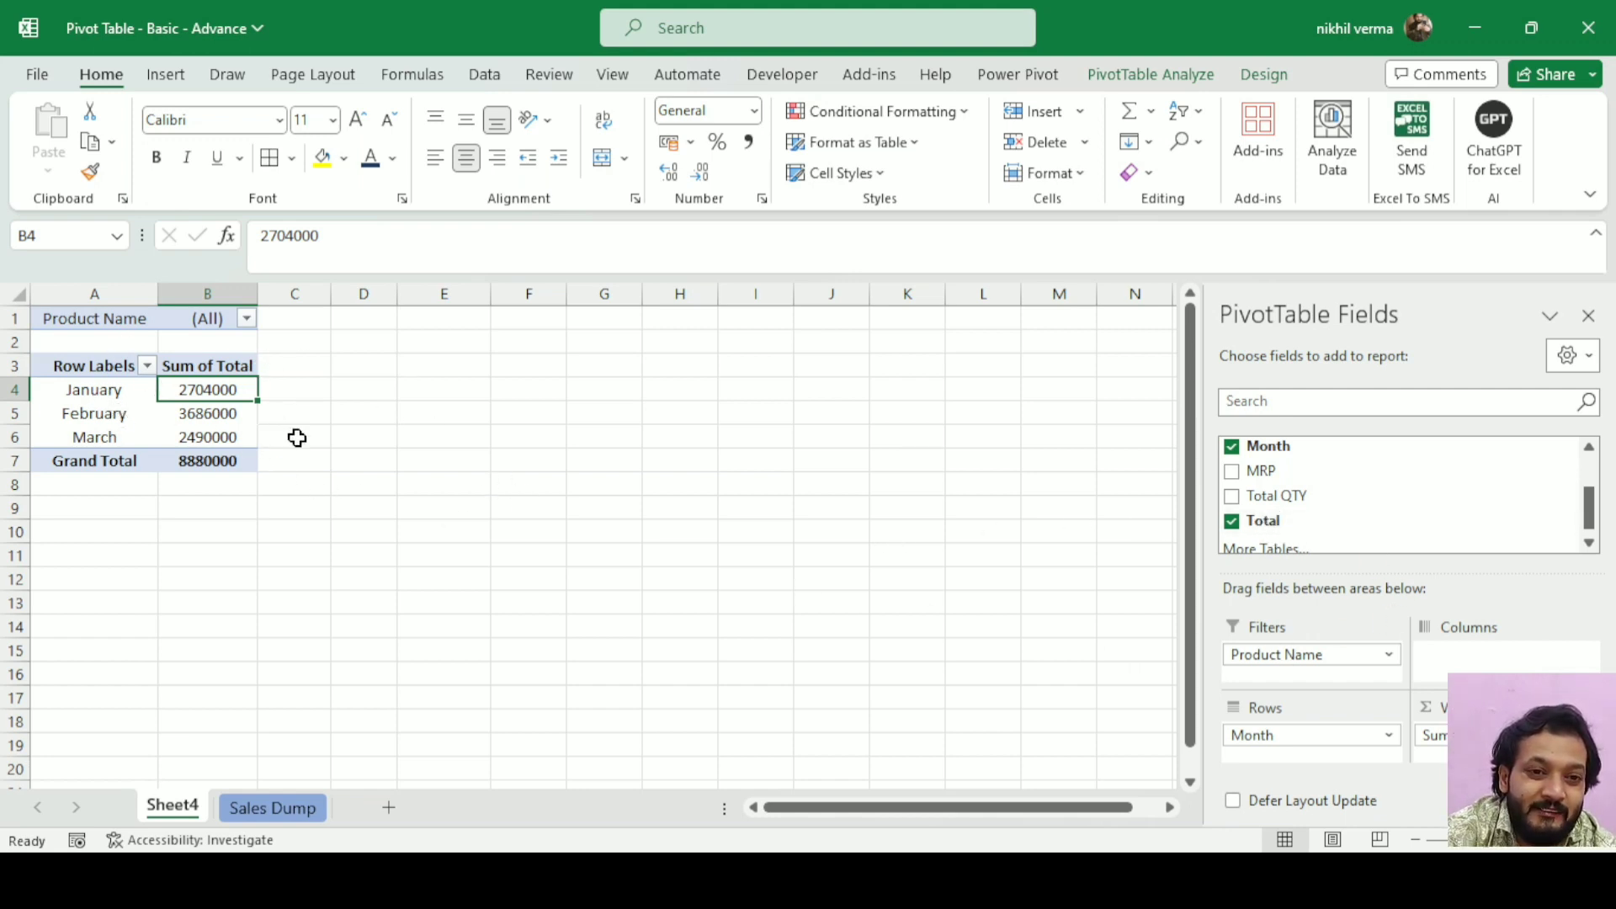
Insert a slicer for the Product Name field of the PivotTable.
click(124, 396)
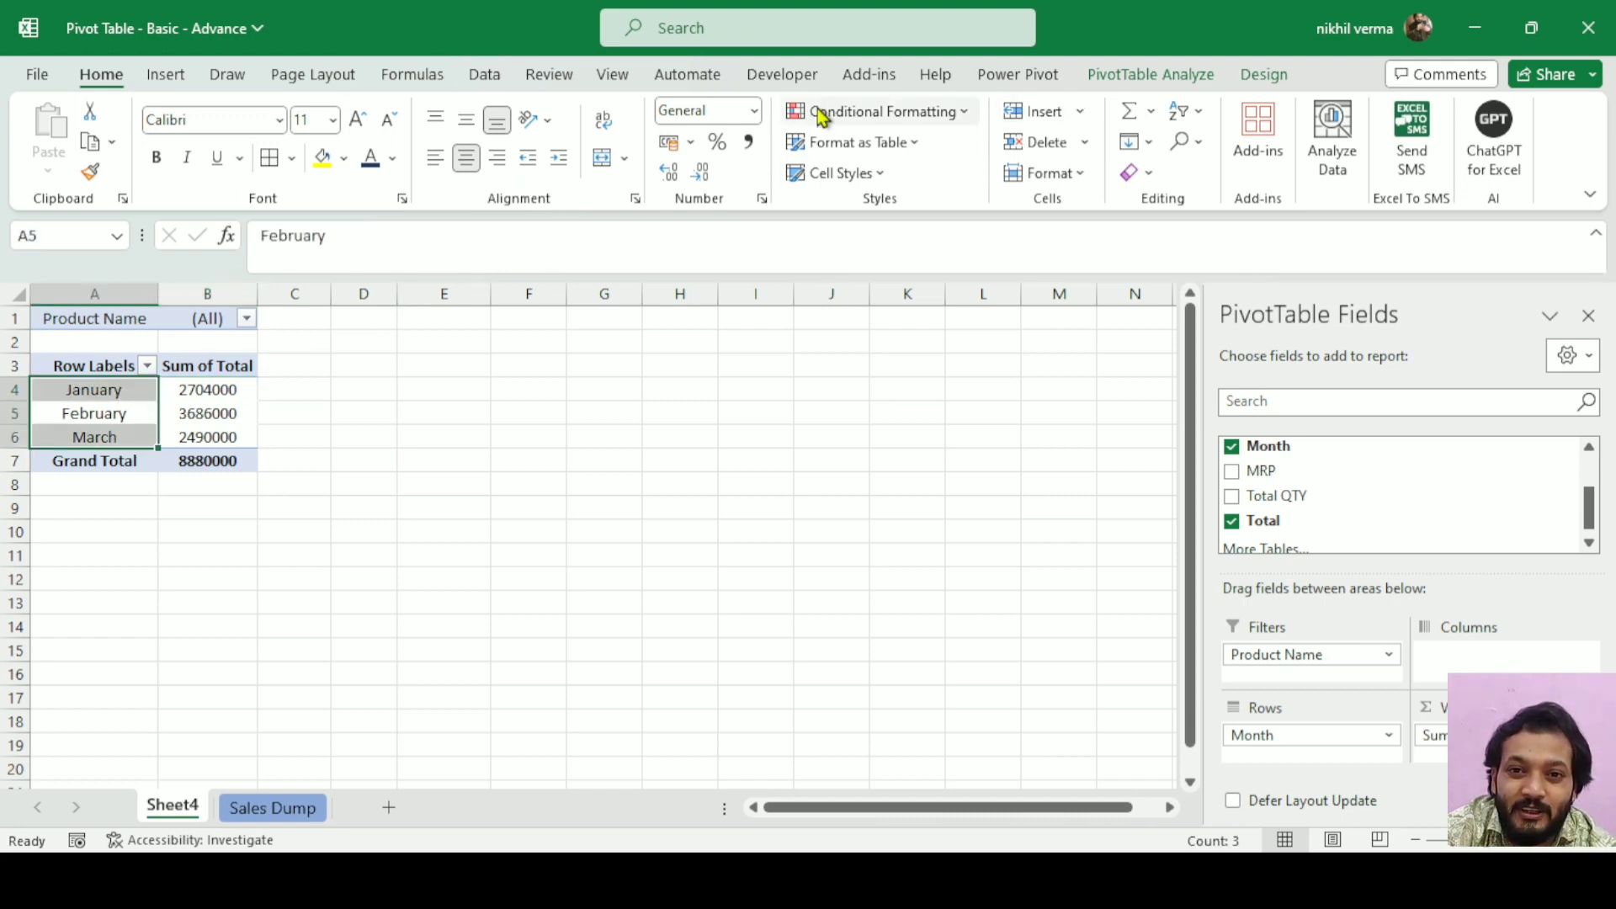
click(1158, 75)
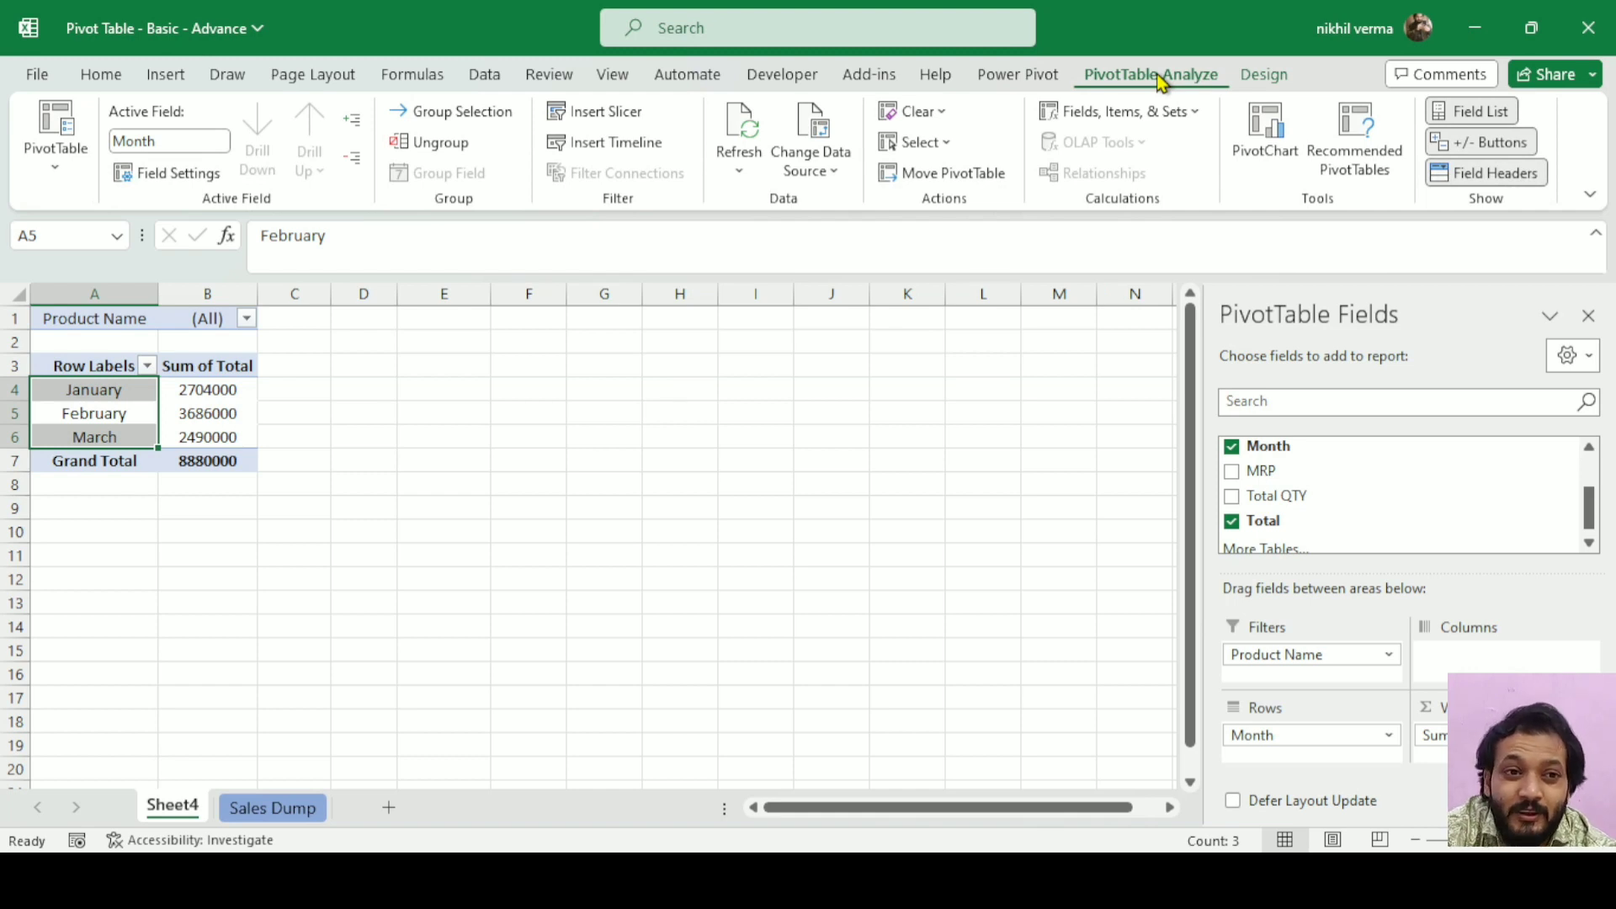
click(589, 111)
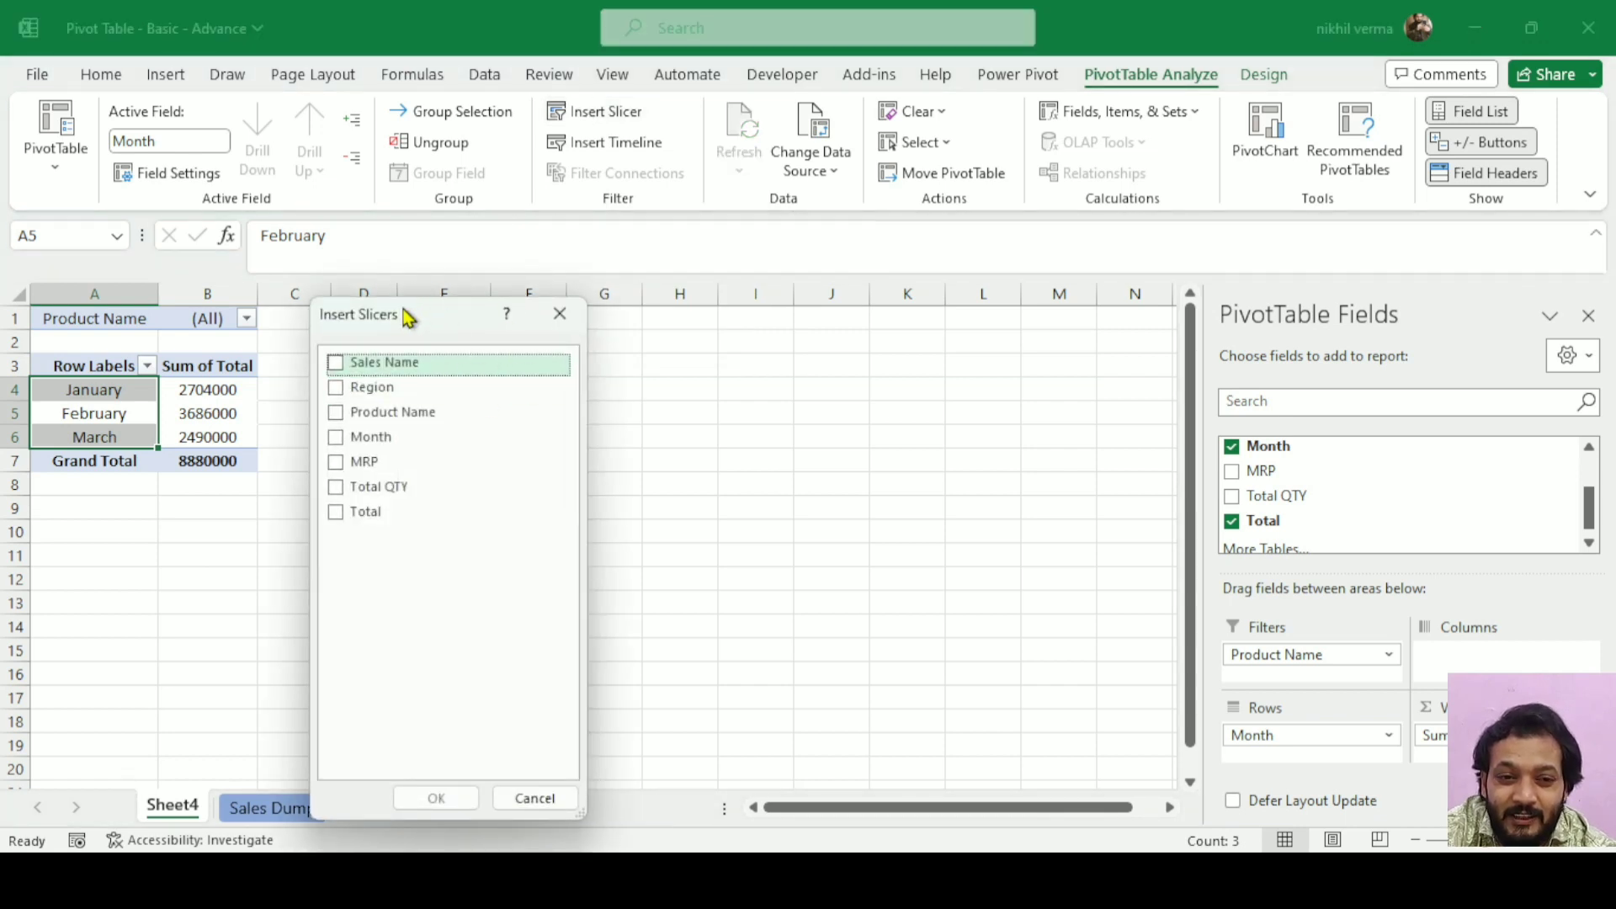
drag(409, 317, 772, 367)
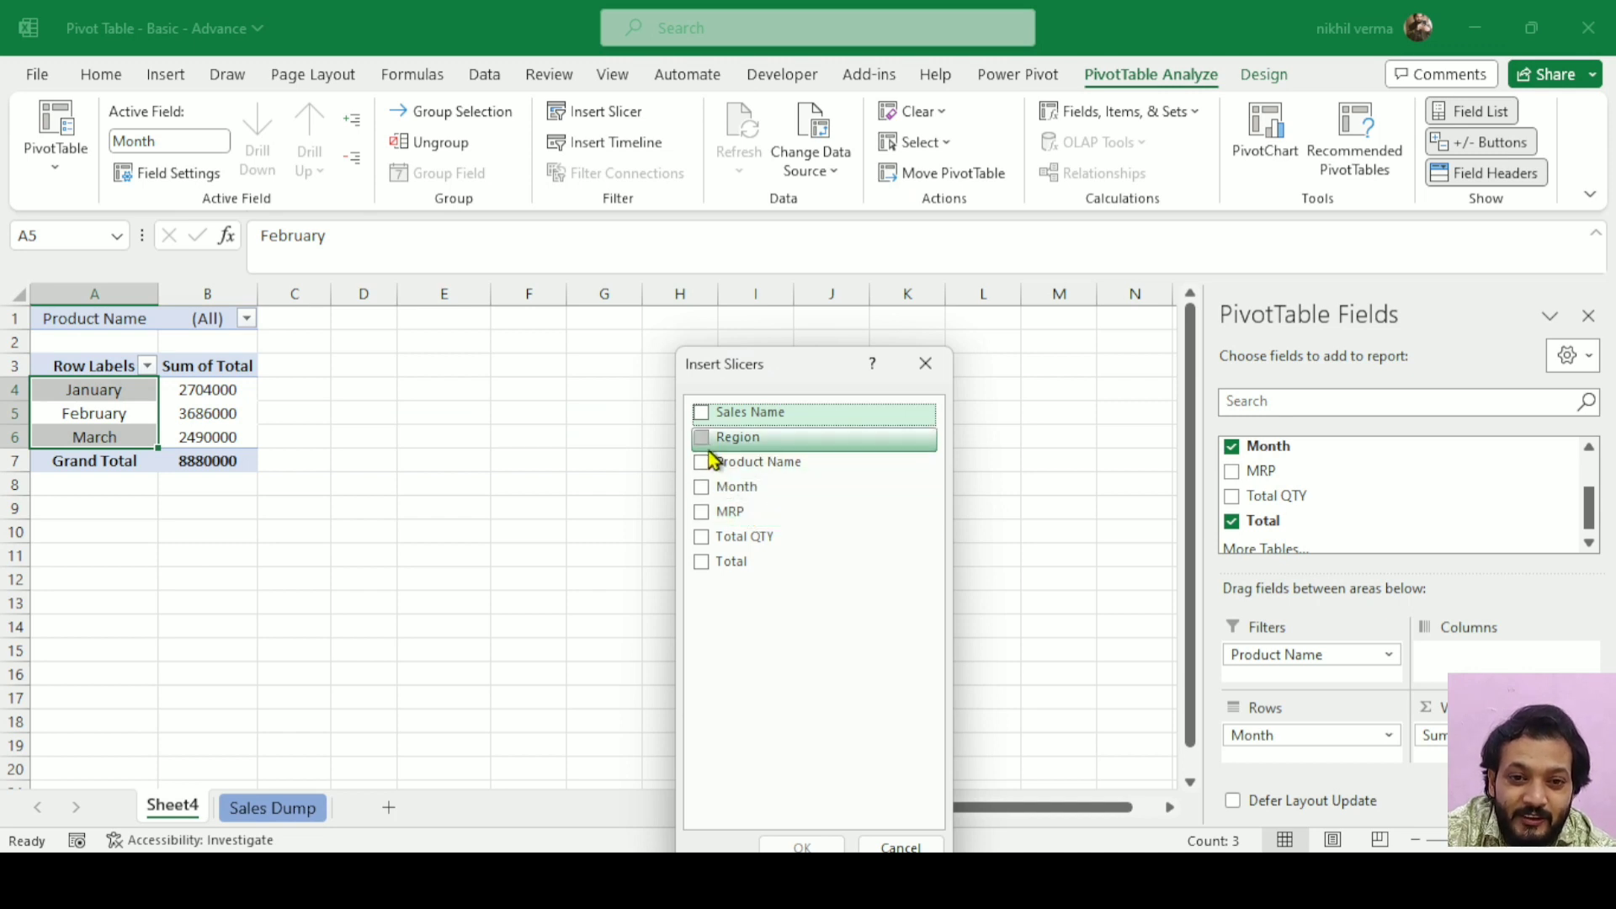
click(703, 463)
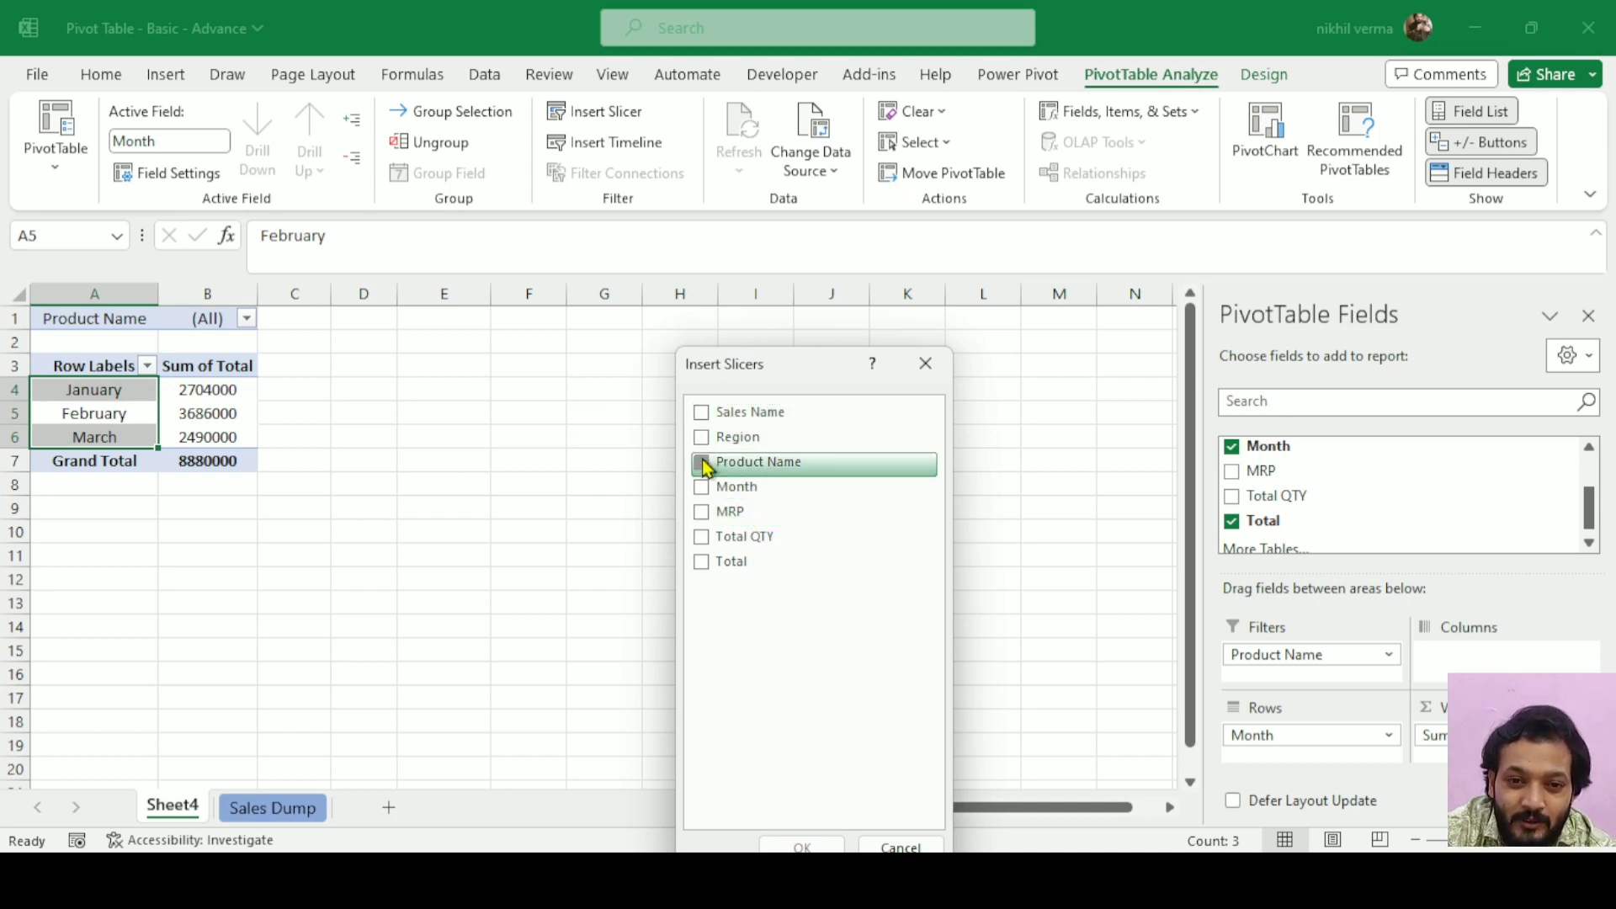
drag(790, 363, 795, 323)
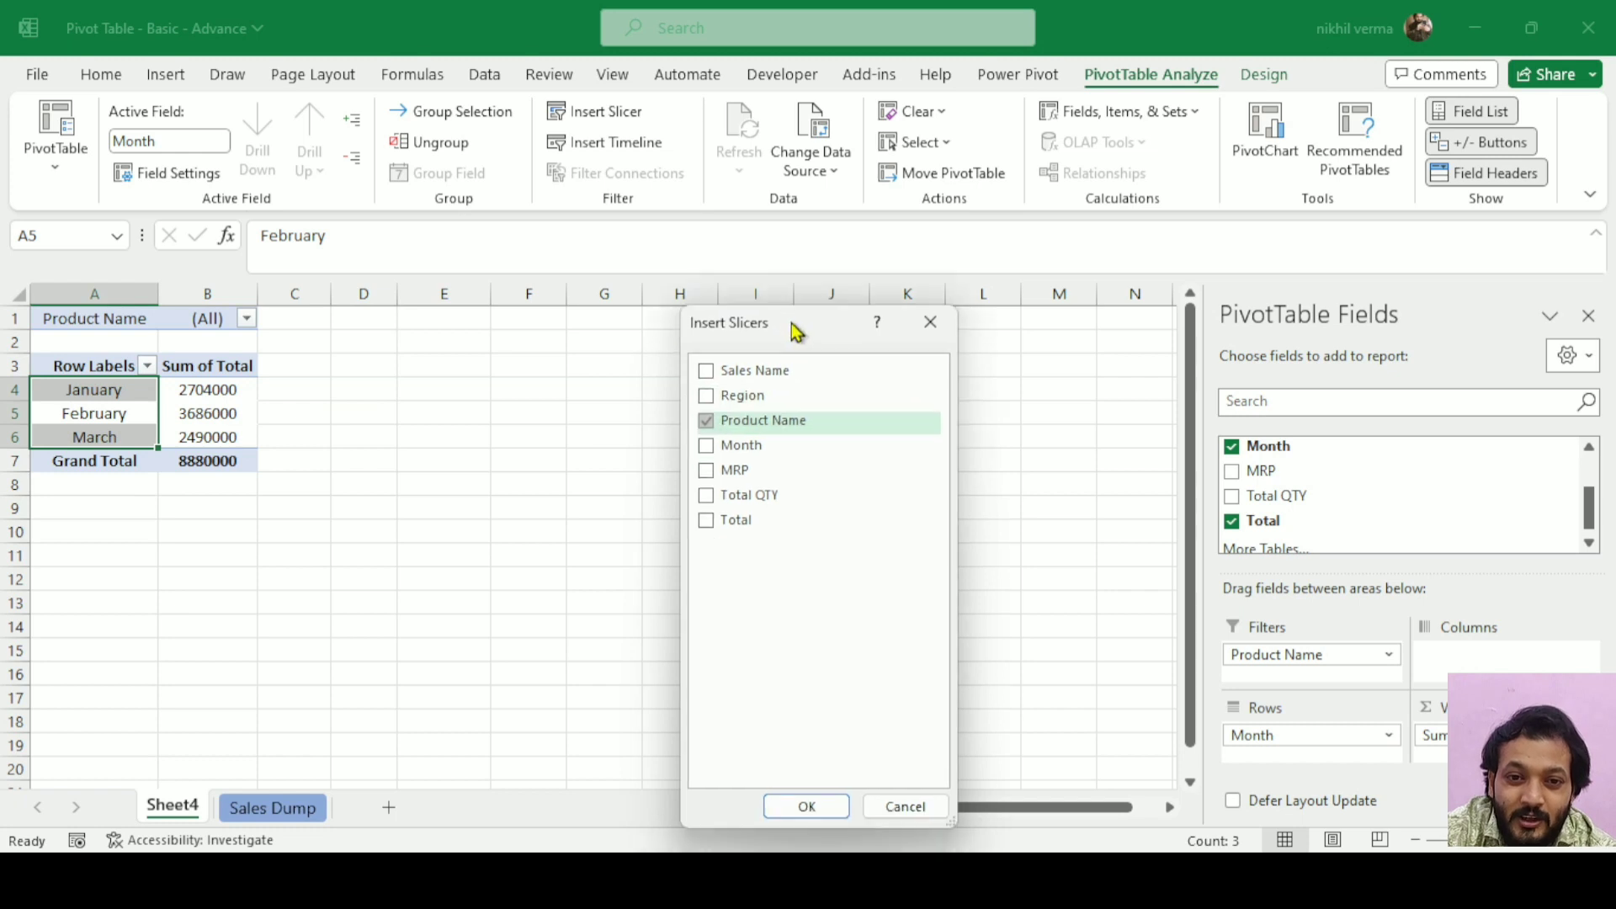
click(810, 802)
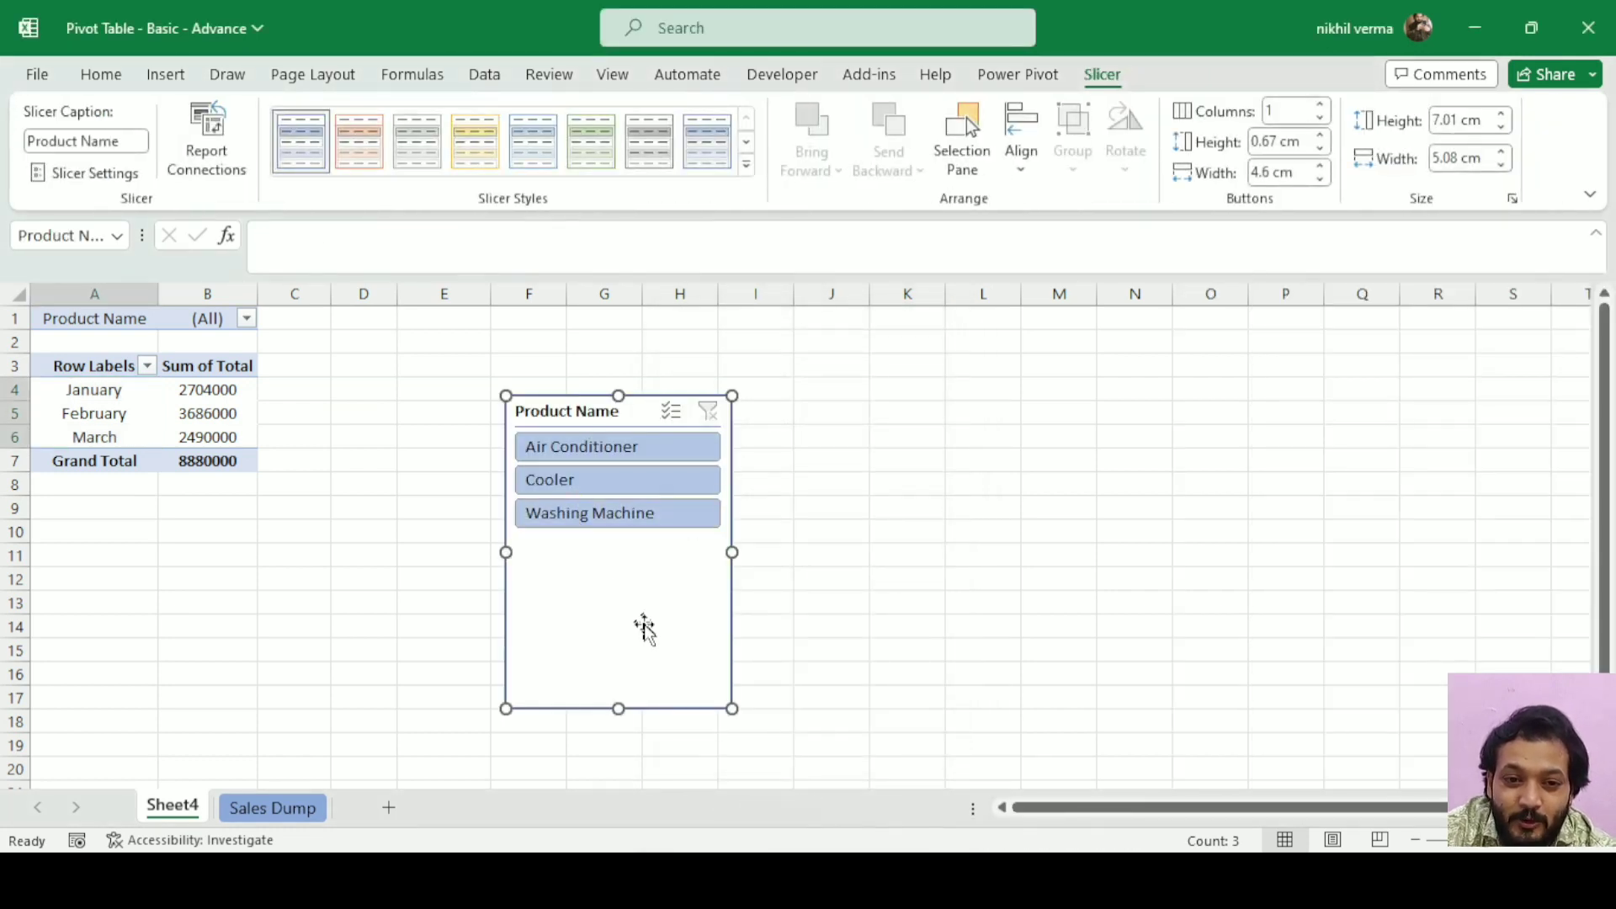
Shorten the Product Name slicer to about 3.33 cm high and place it over columns G to J, starting at row 2.
drag(619, 708, 633, 544)
drag(633, 409, 738, 357)
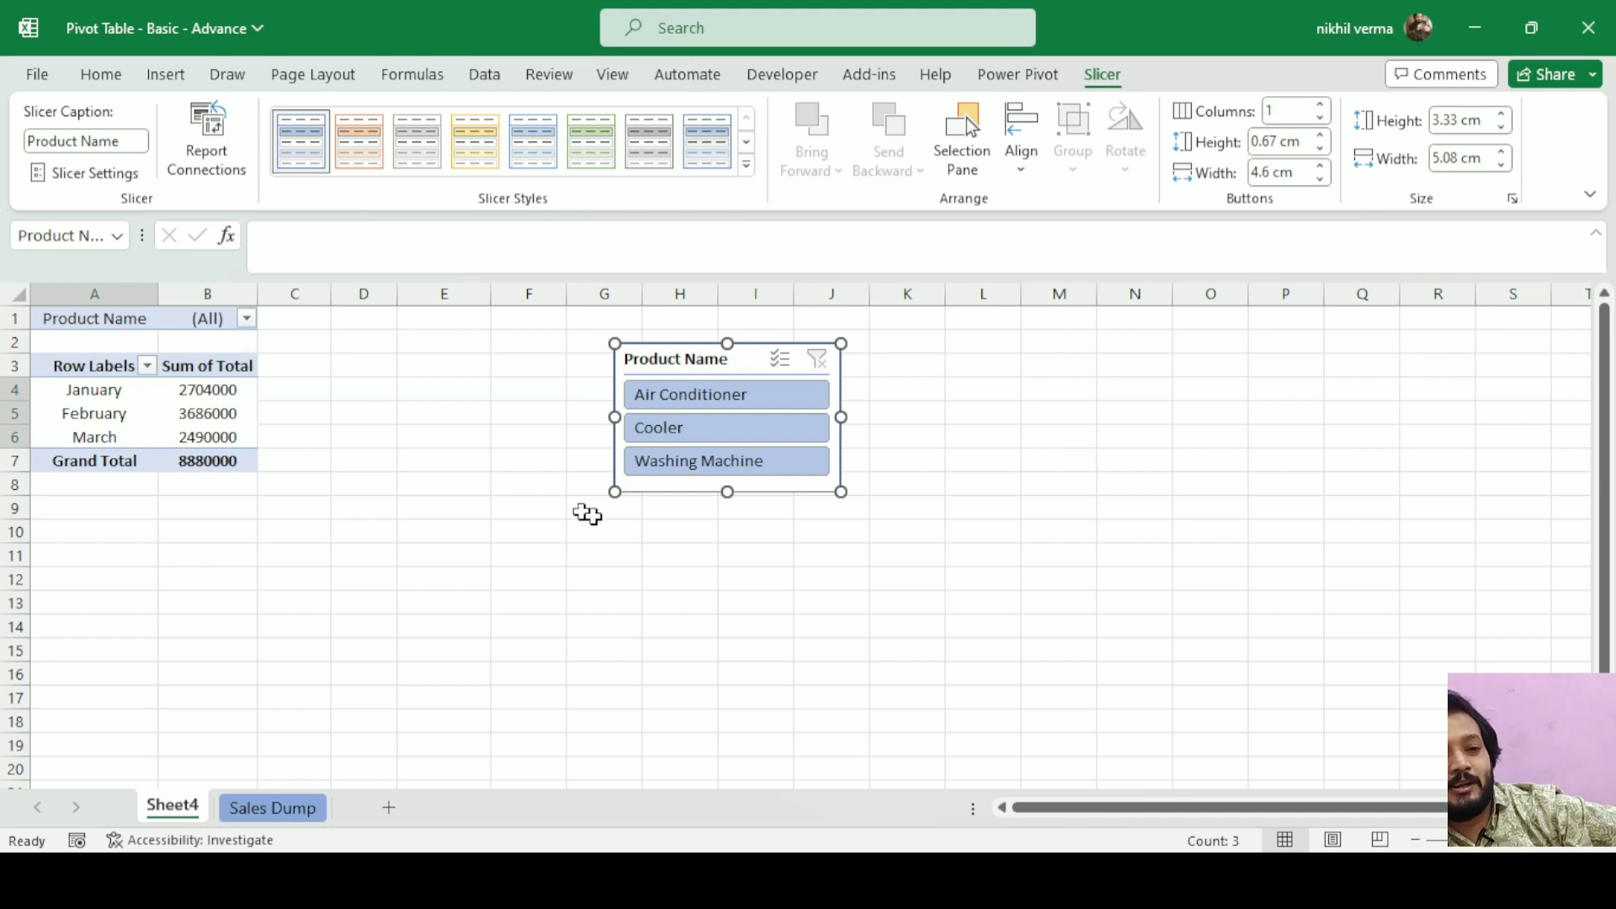
Filter the PivotTable with the slicer by Cooler, Air Conditioner and Washing Machine in turn, and clear the slicer filter.
click(667, 433)
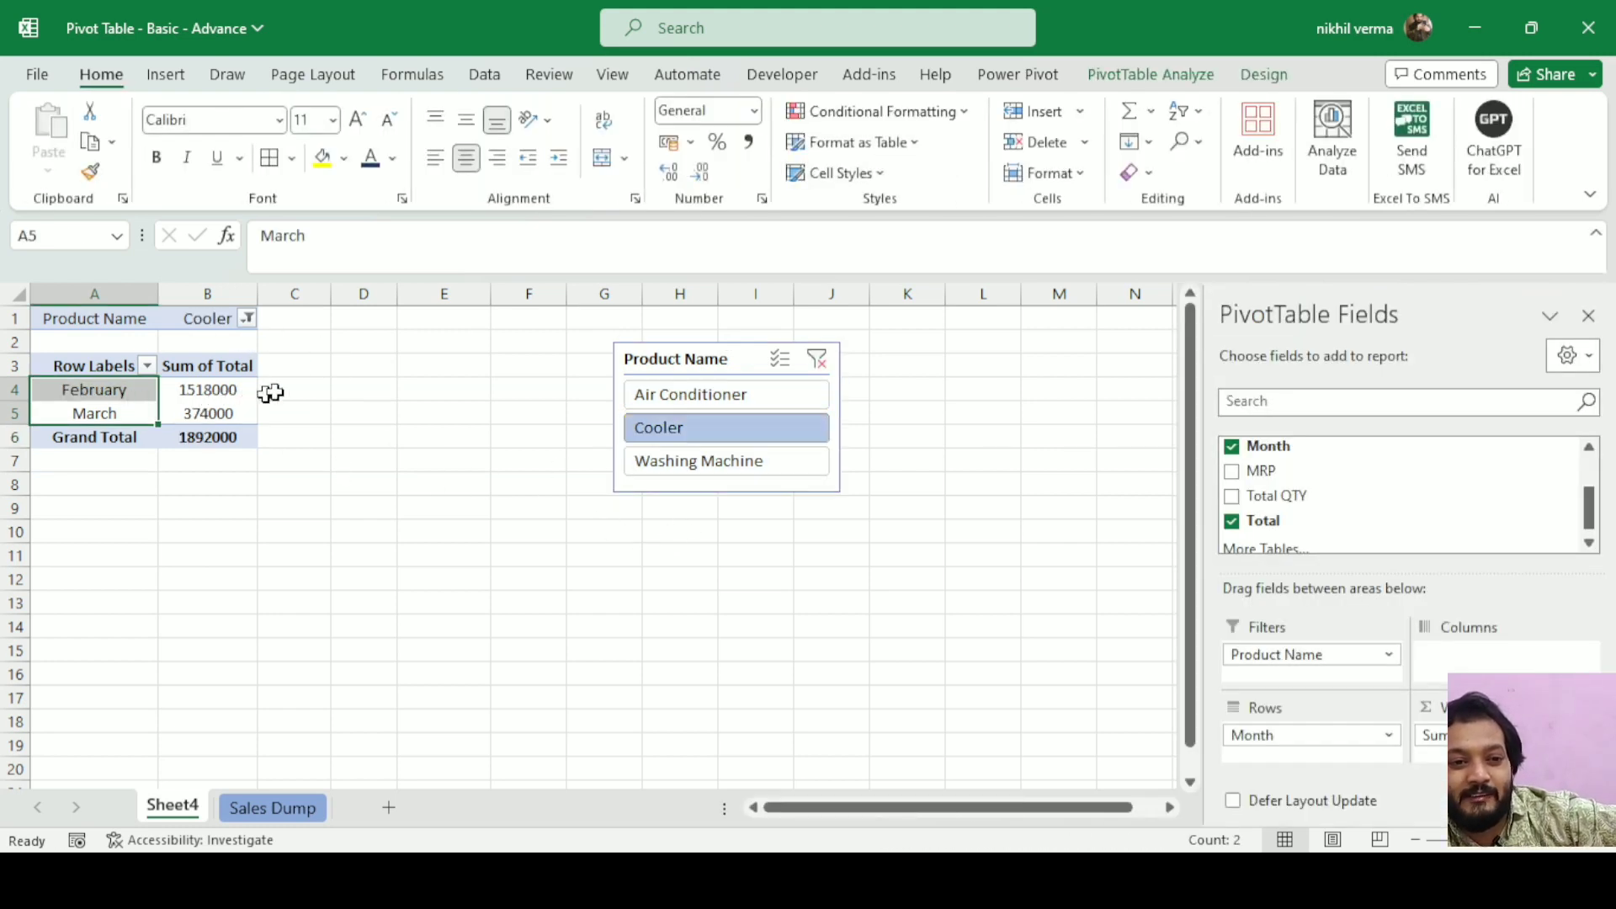
click(694, 403)
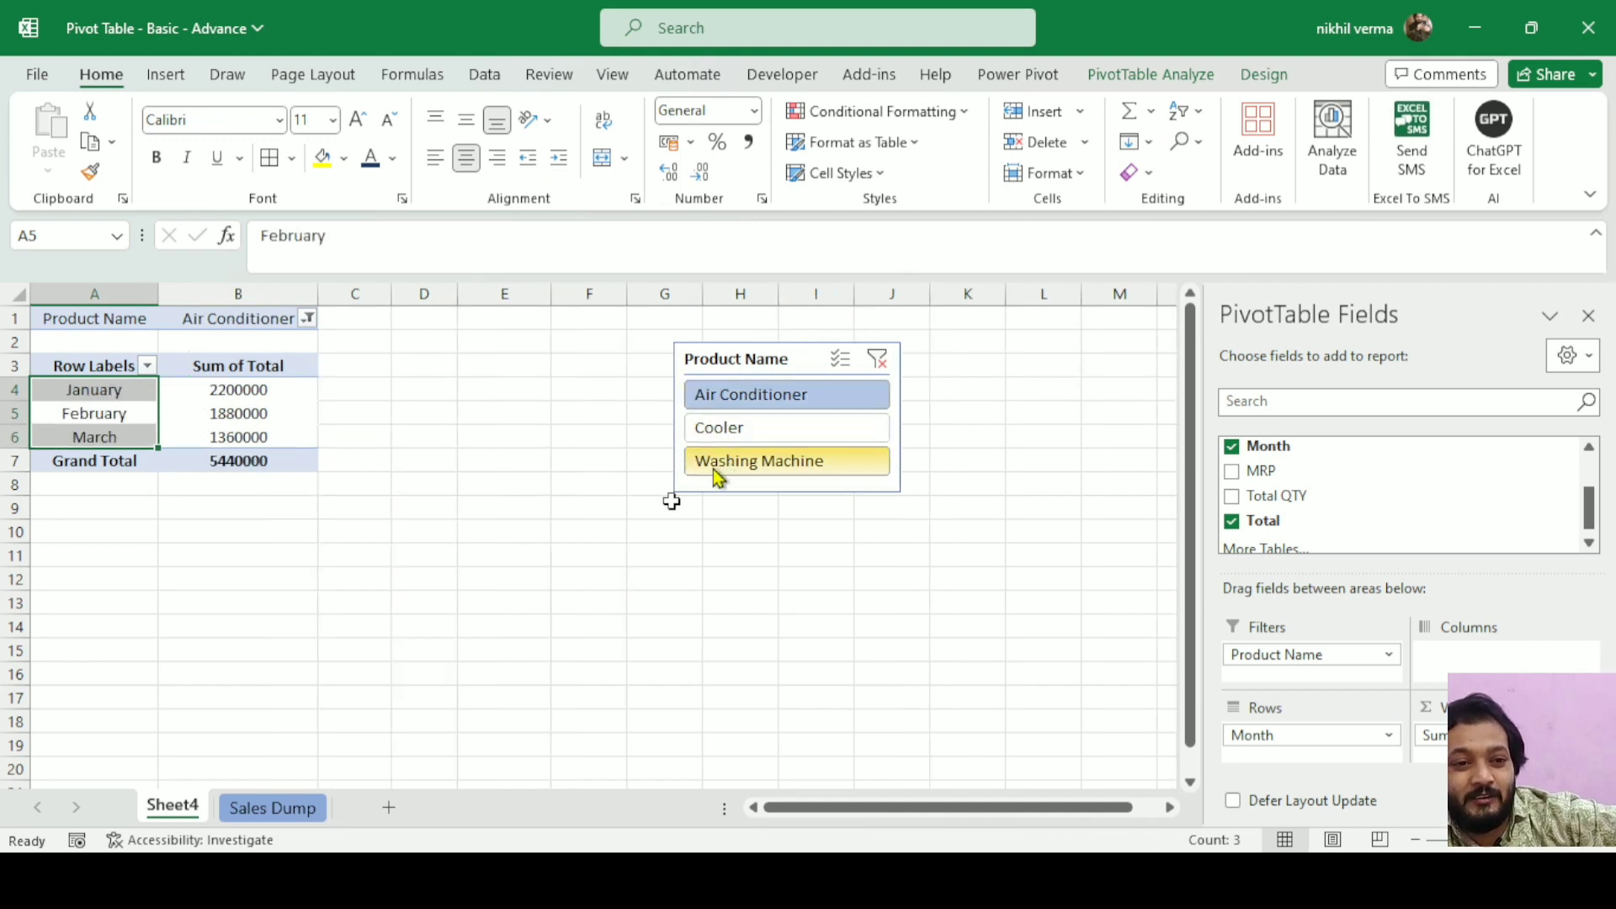
click(287, 432)
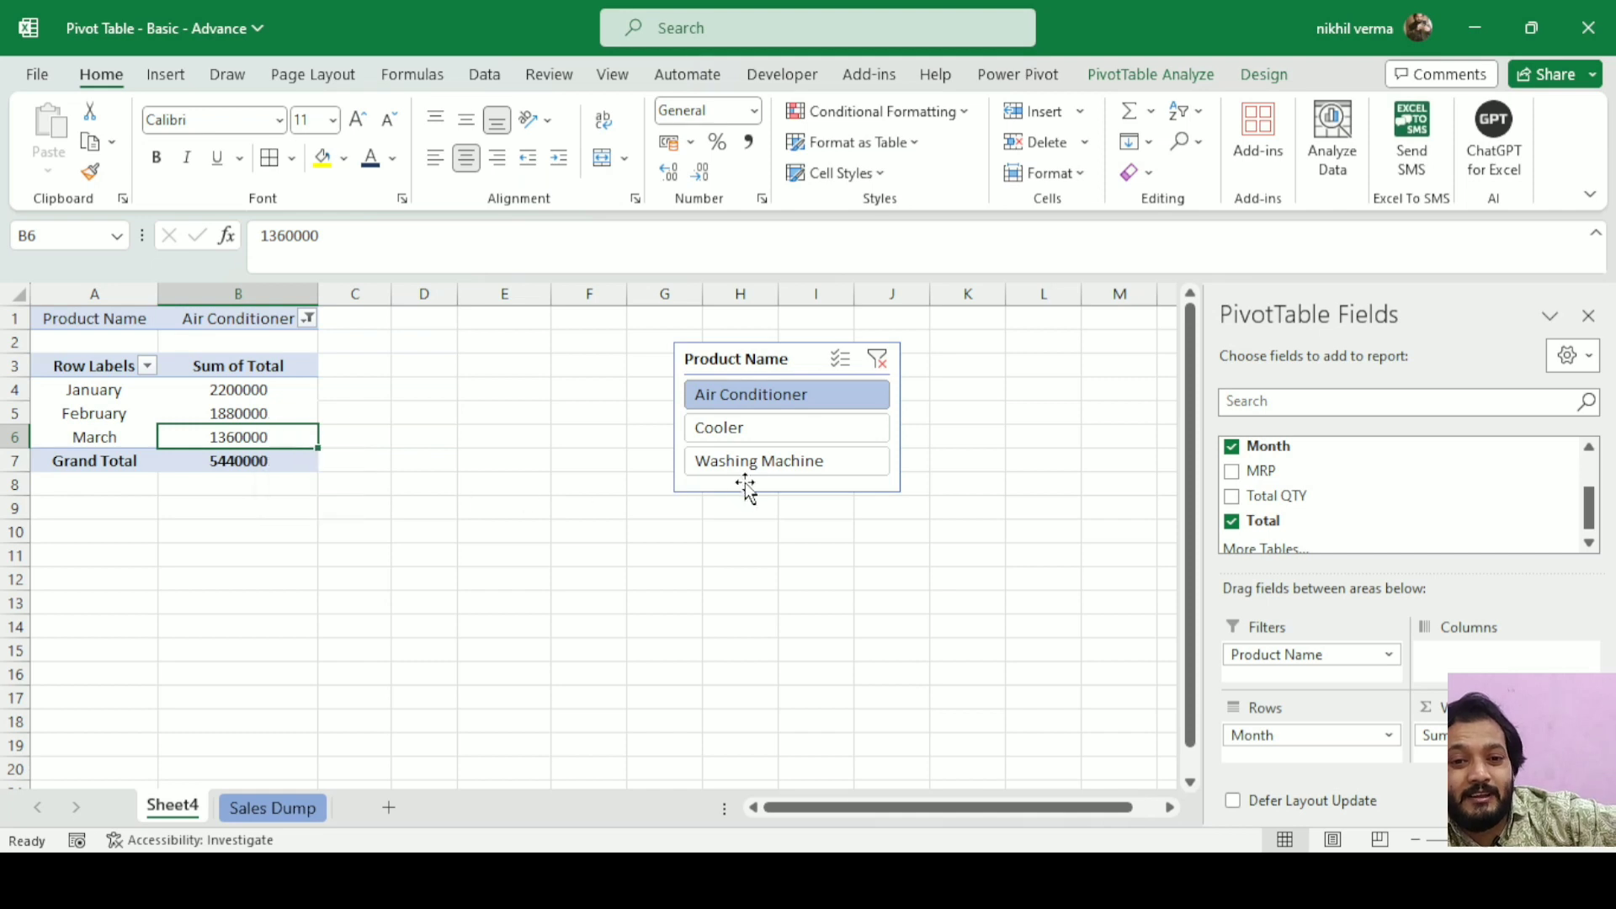
click(721, 473)
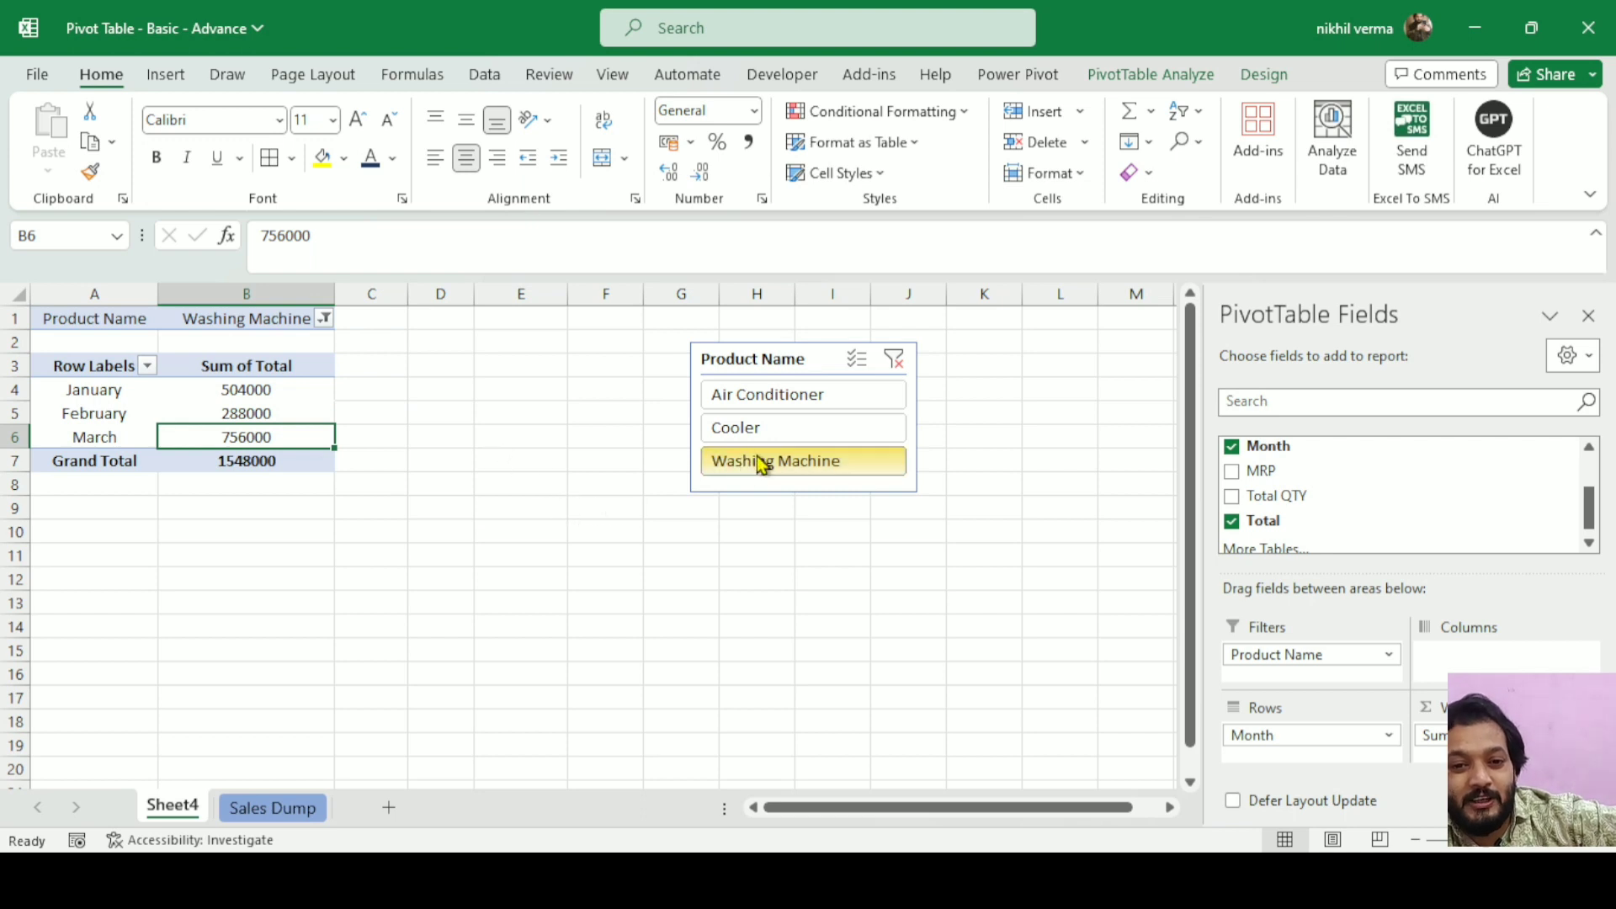
click(893, 362)
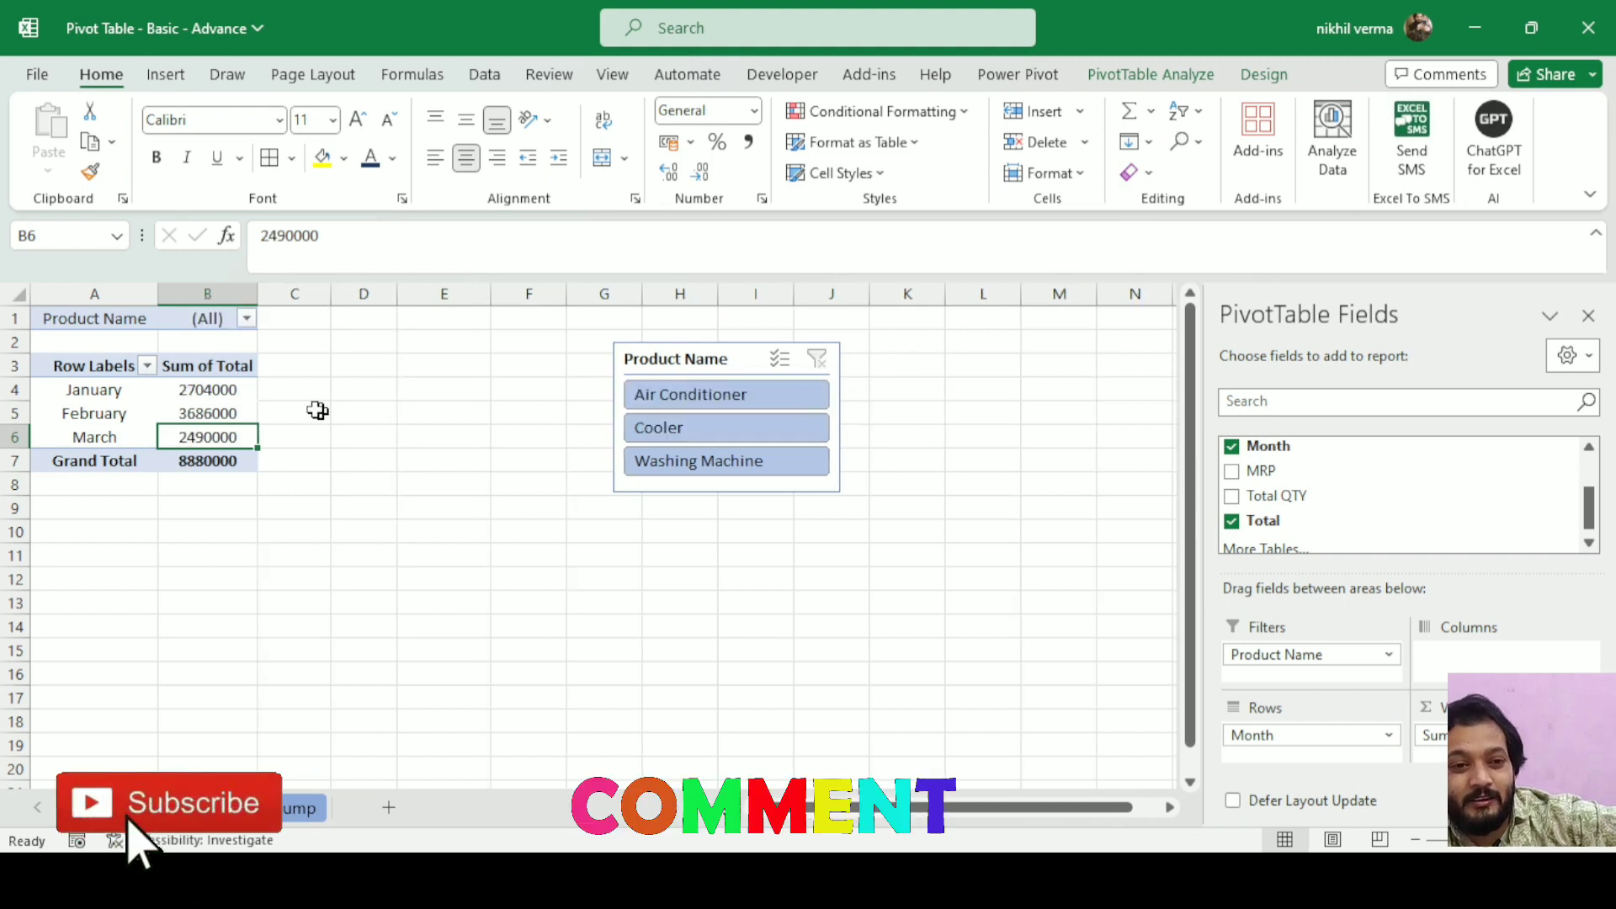